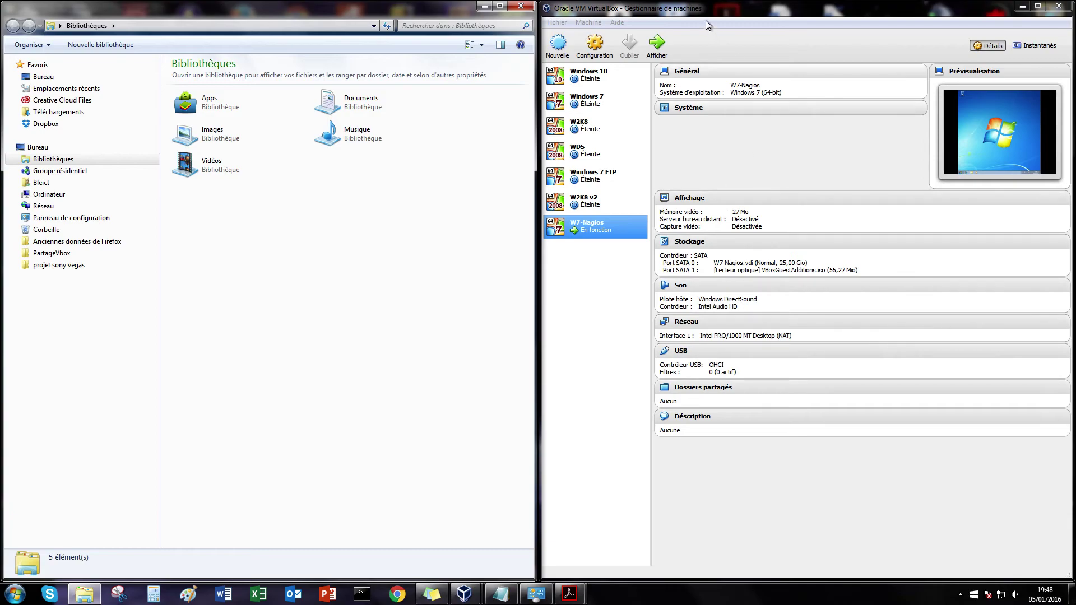
Step: Start a new virtual machine named EON, with type Linux and version Red Hat (64-bit)
{"action": "left_click", "coordinate": [558, 44]}
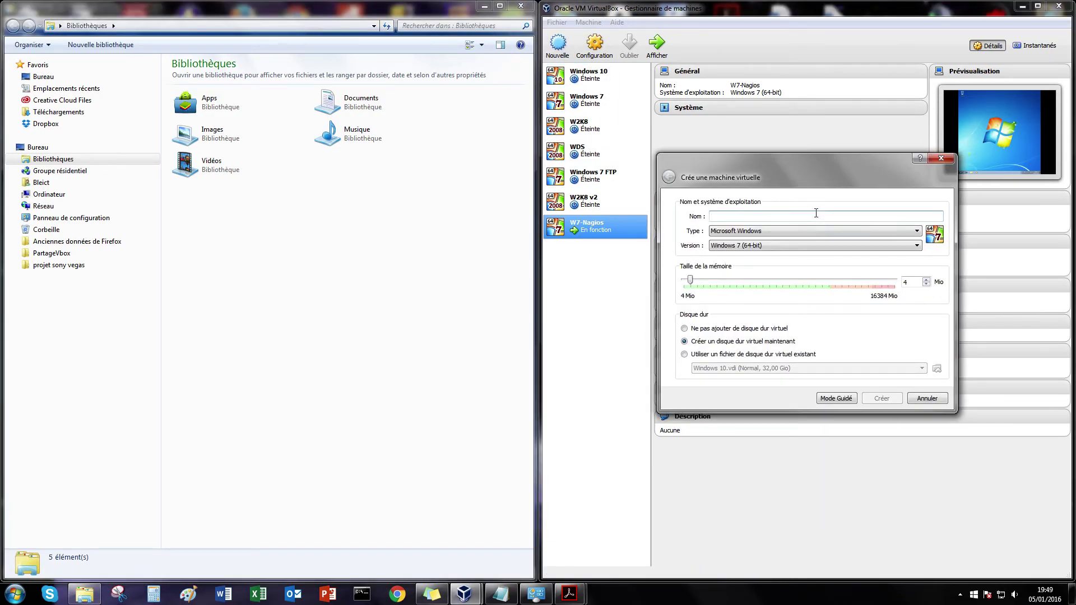
{"action": "type", "text": "EON"}
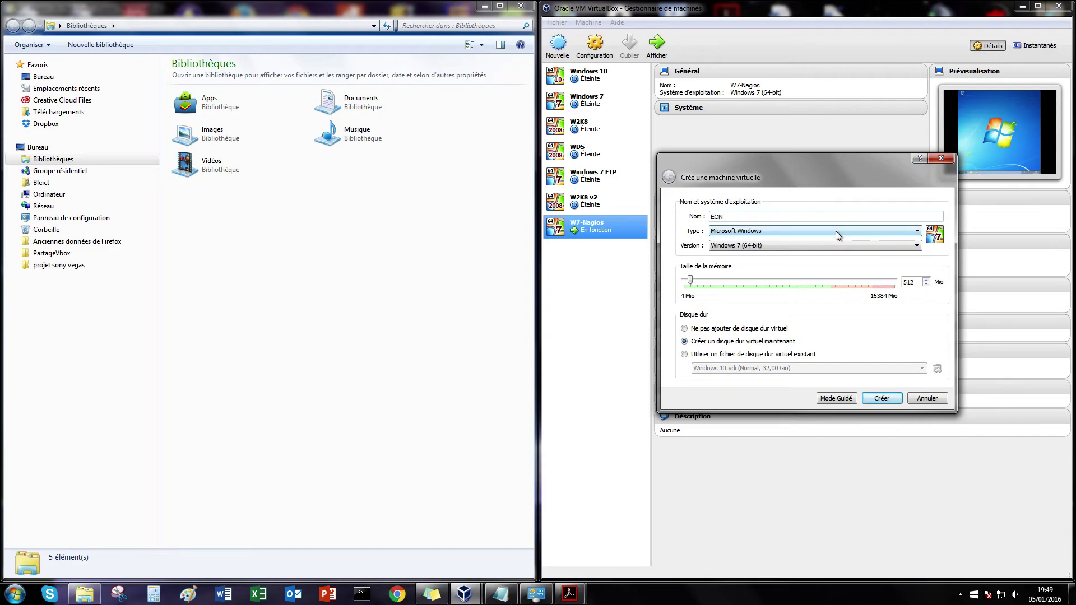
{"action": "left_click", "coordinate": [836, 231]}
{"action": "left_click", "coordinate": [726, 248]}
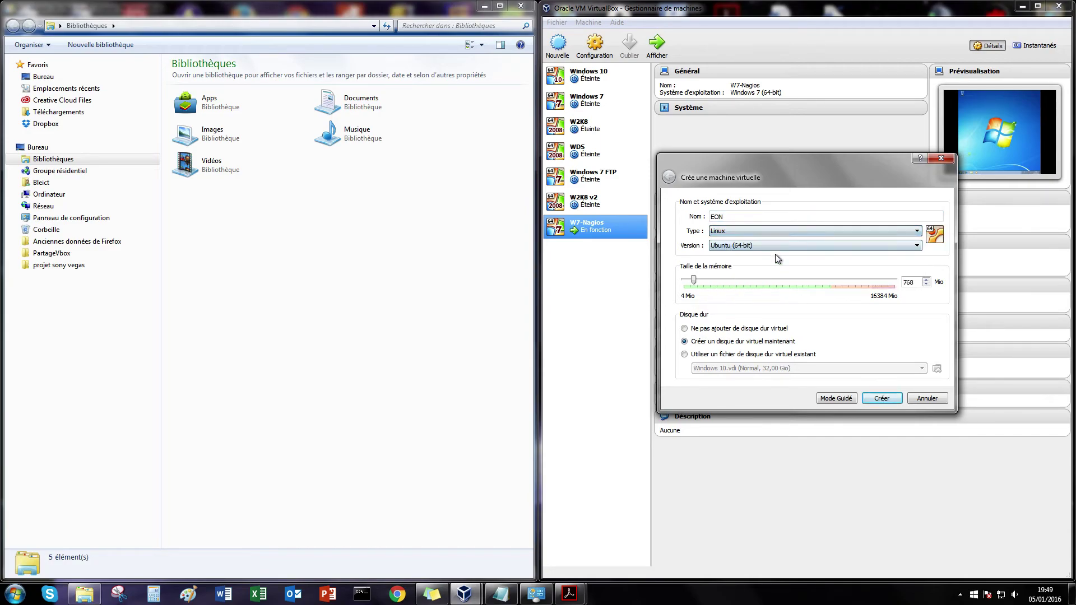
{"action": "left_click", "coordinate": [763, 246]}
{"action": "left_click", "coordinate": [737, 292]}
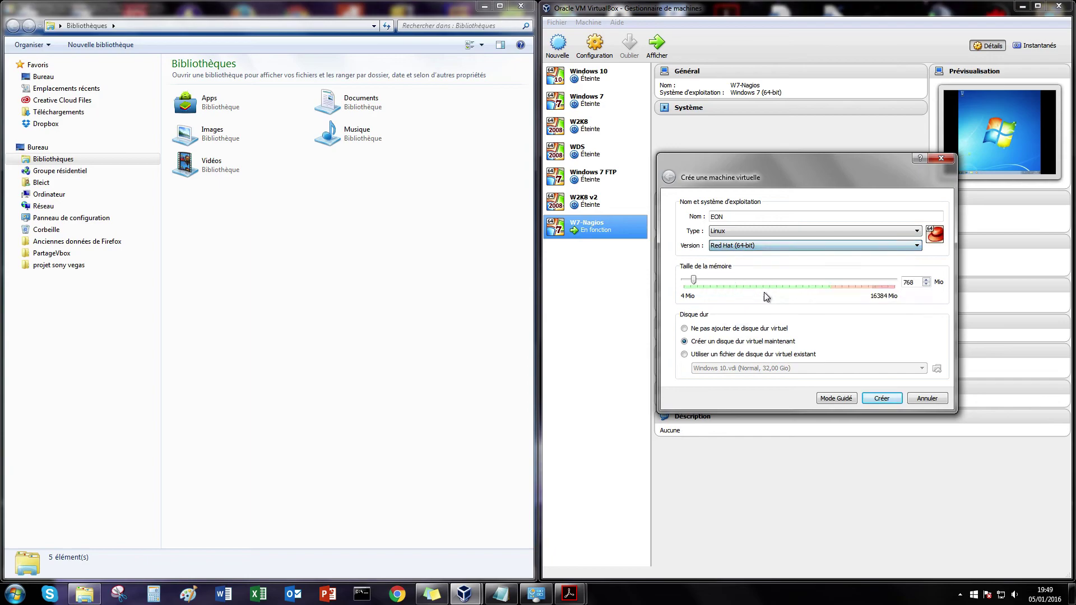
Step: Give EON 3072 MB of memory and create it with a new virtual hard disk
{"action": "double_click", "coordinate": [917, 285]}
{"action": "type", "text": "3072"}
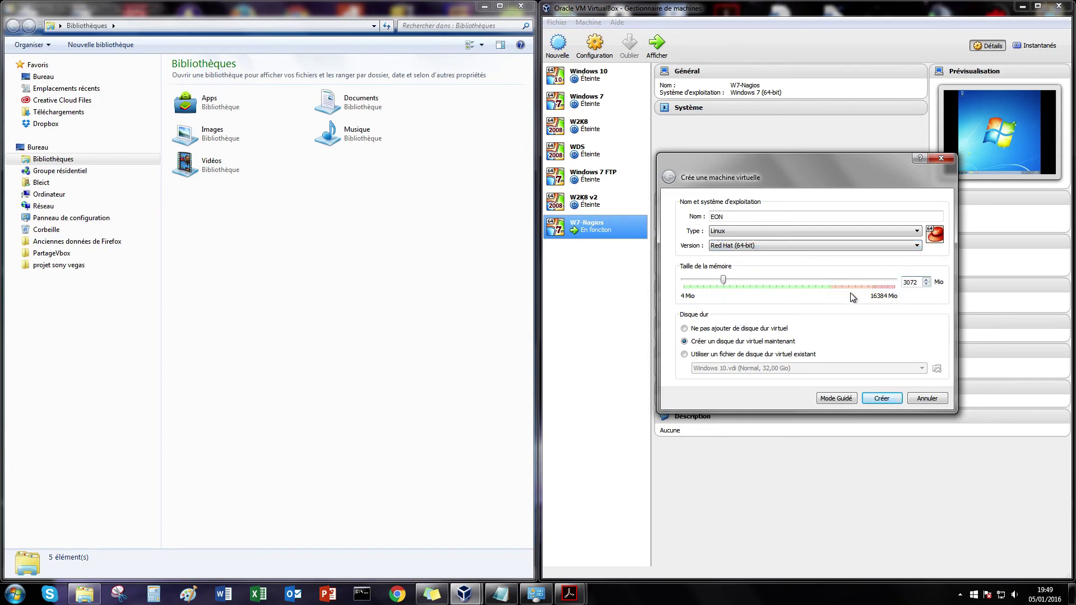
{"action": "left_click", "coordinate": [881, 398]}
{"action": "left_click", "coordinate": [888, 381]}
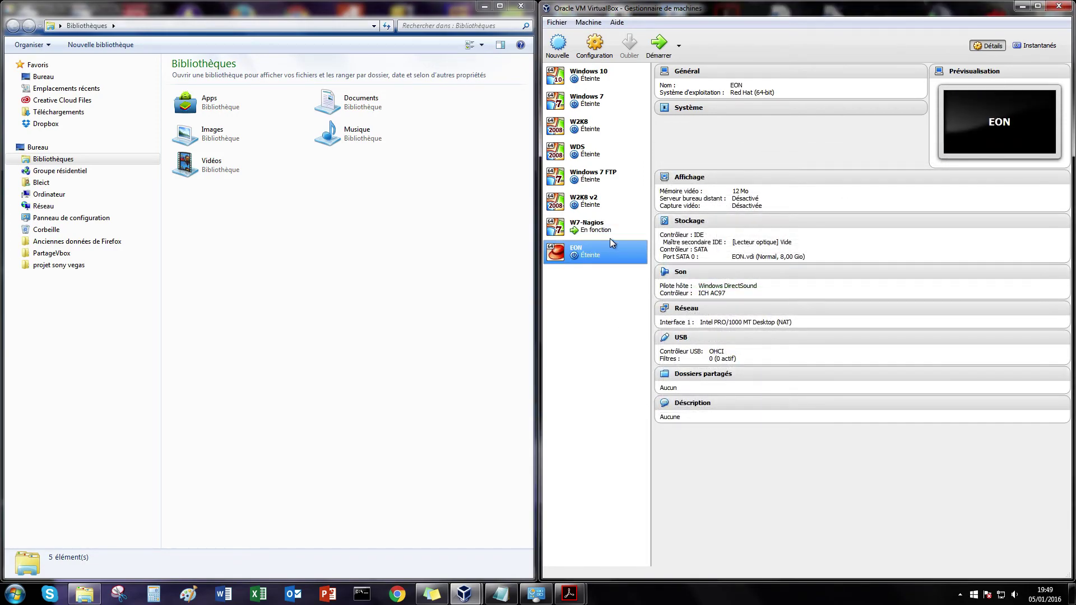
Step: Switch EON's network adapter to bridged access (Accès par pont), save, and start the machine
{"action": "left_click", "coordinate": [595, 42]}
{"action": "left_click", "coordinate": [651, 276]}
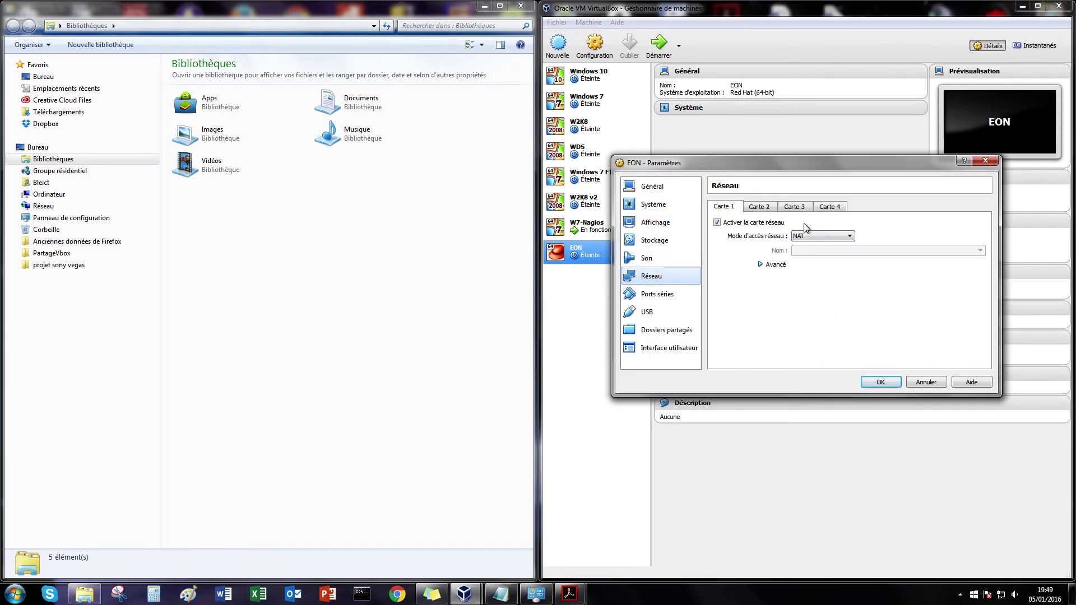
{"action": "left_click", "coordinate": [818, 236]}
{"action": "left_click", "coordinate": [832, 268]}
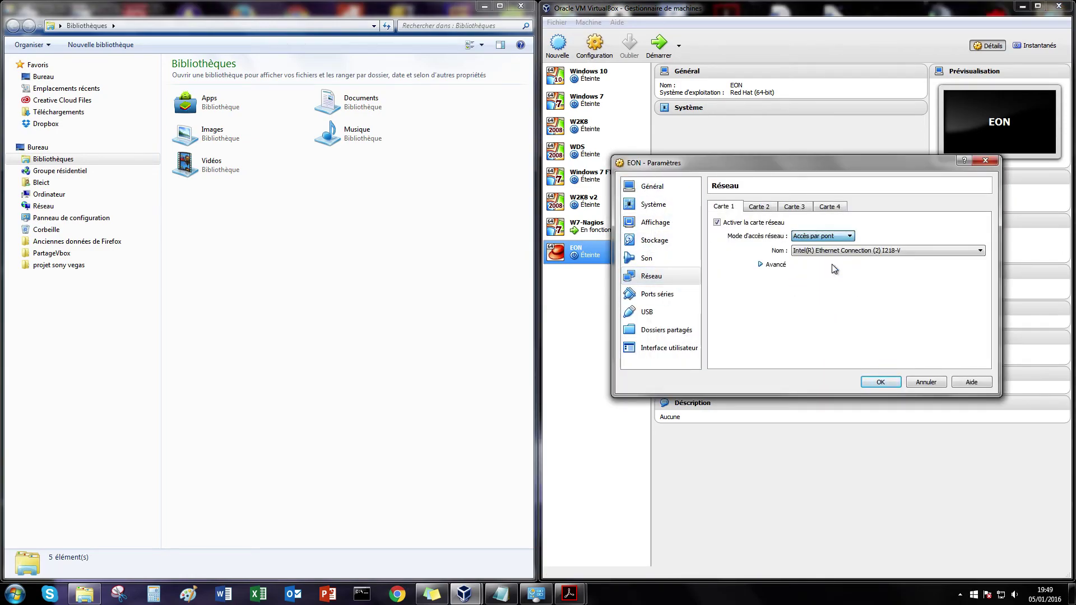
{"action": "left_click", "coordinate": [777, 265]}
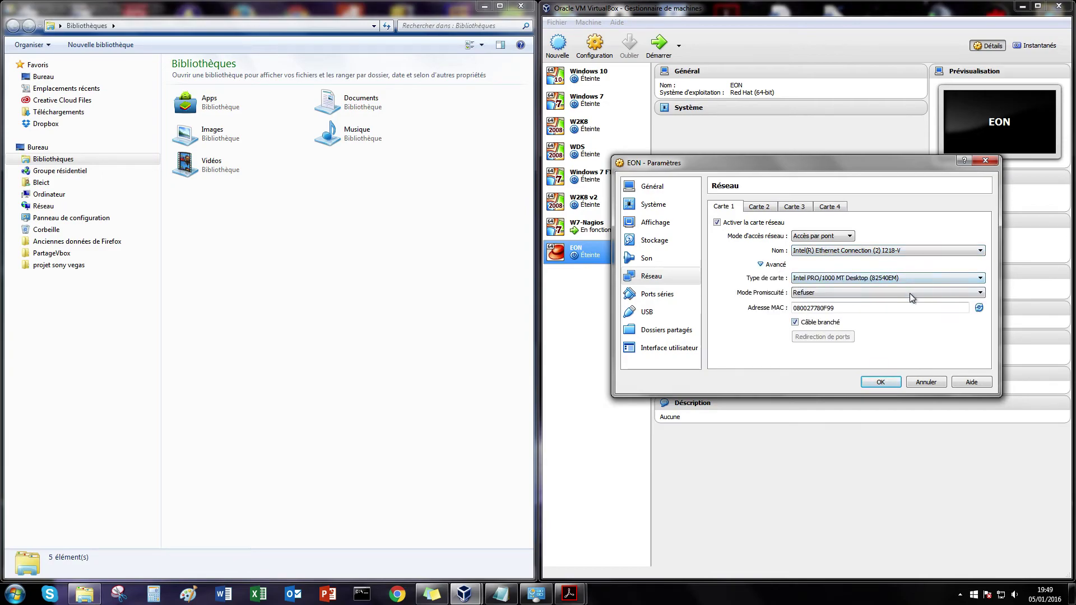
{"action": "left_click", "coordinate": [881, 382]}
{"action": "left_click", "coordinate": [665, 49]}
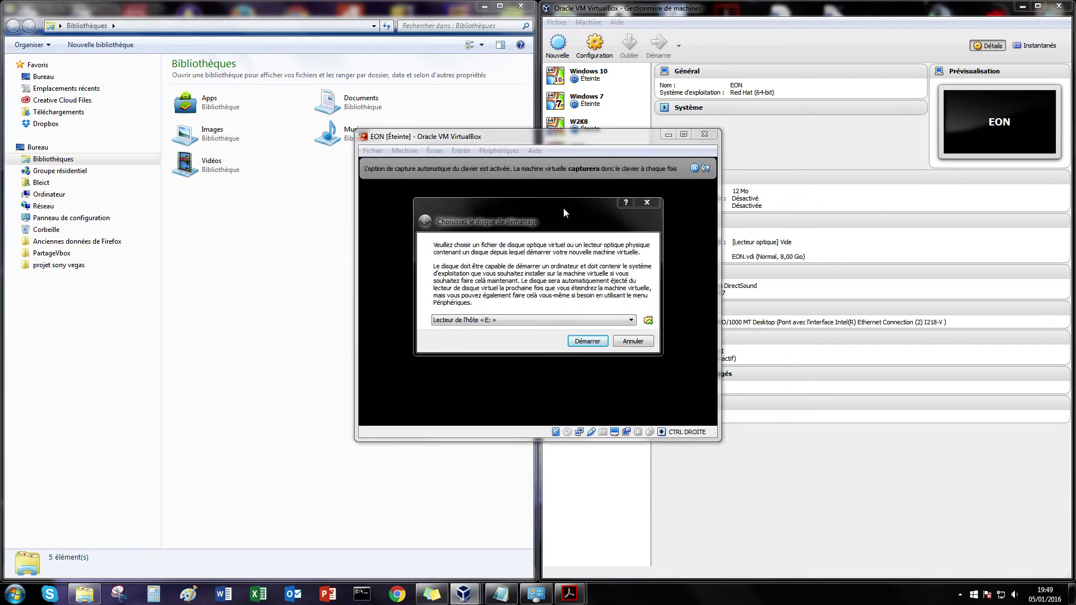
Step: Choose EyesOfNetwork-4.2-x86_64-bin.iso from the OS folder as the boot disk
{"action": "left_click", "coordinate": [647, 320]}
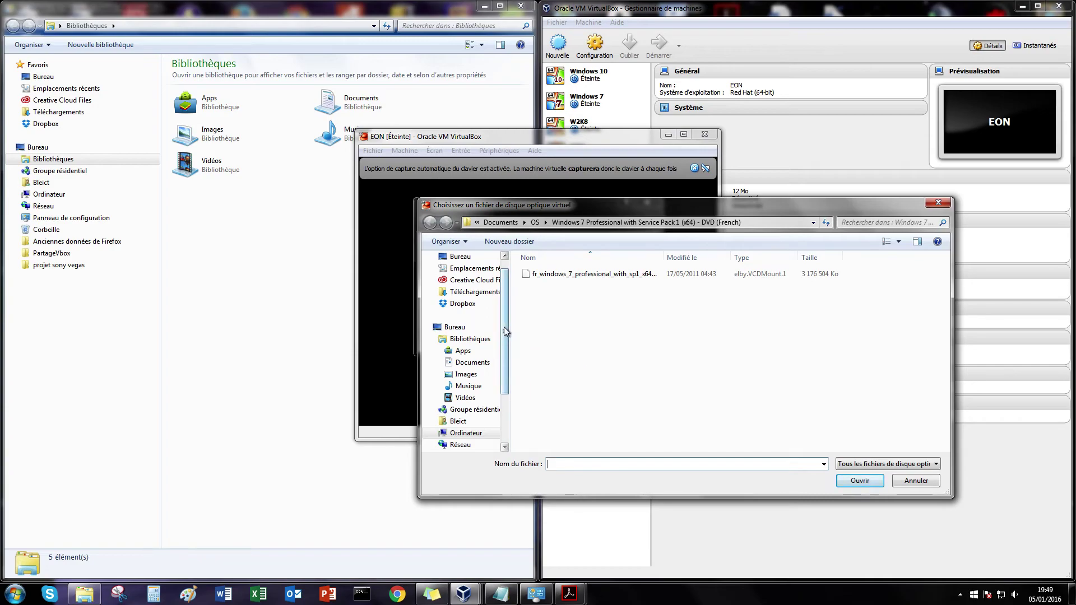
{"action": "key", "text": "alt+Up"}
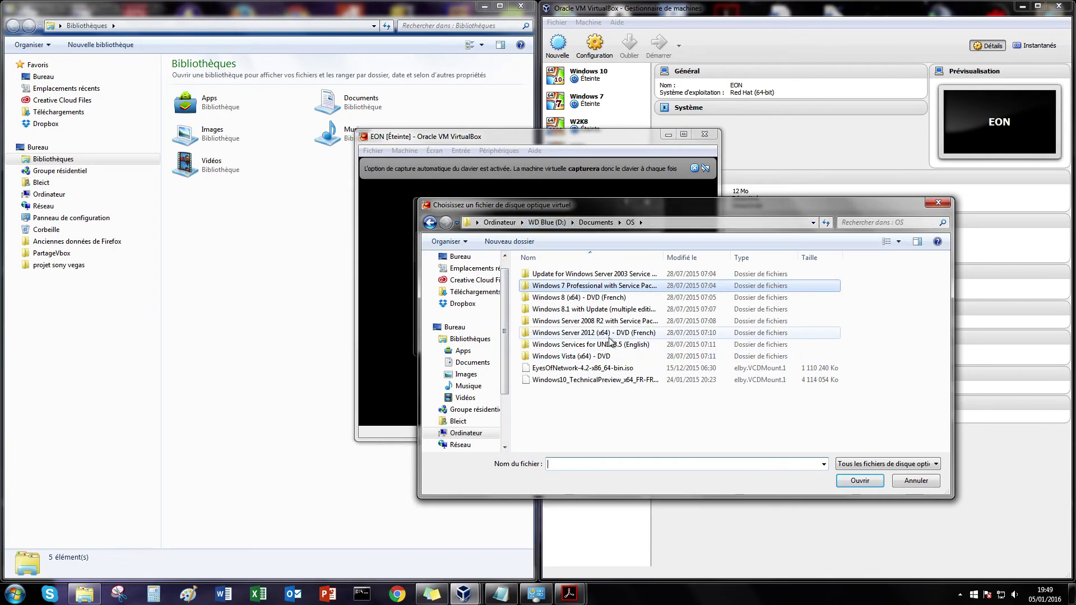
{"action": "left_click", "coordinate": [601, 368]}
{"action": "left_click", "coordinate": [862, 482]}
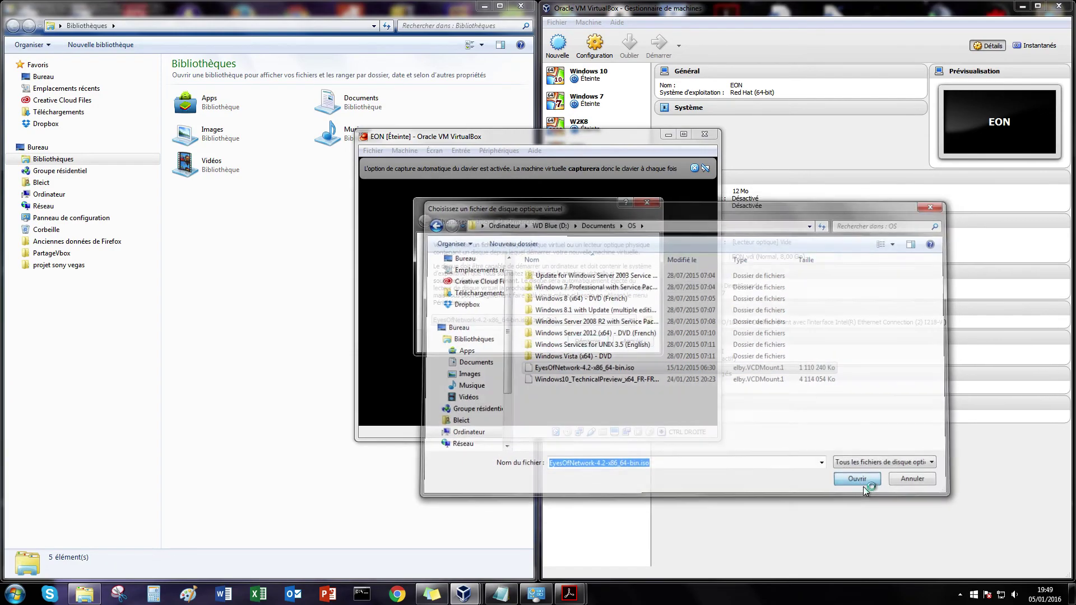
Step: Boot EON from the ISO, maximise the VM window and dismiss the capture notice
{"action": "left_click", "coordinate": [594, 346]}
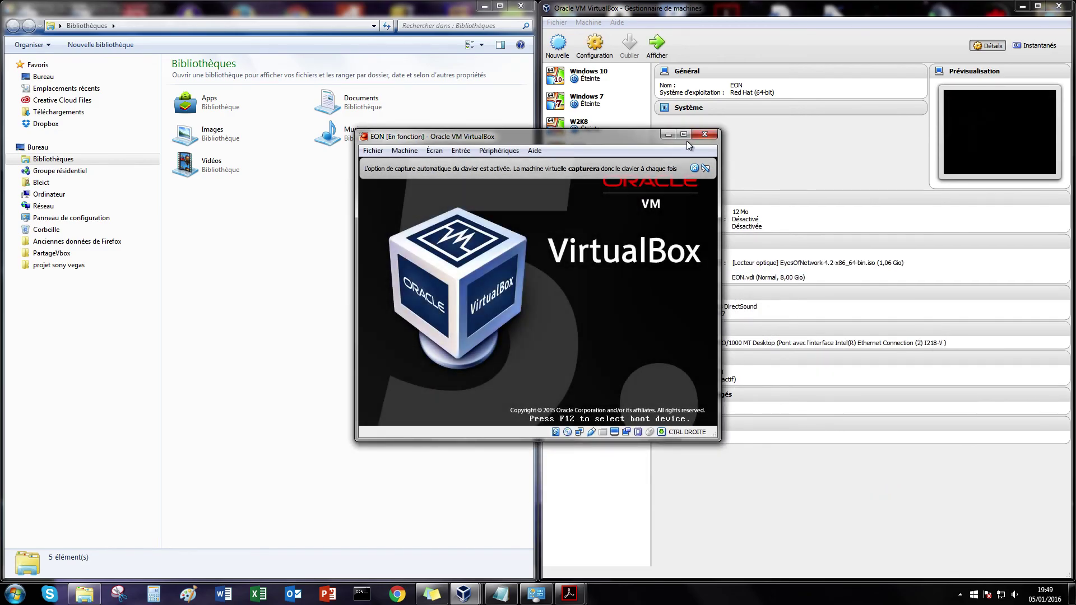
{"action": "left_click", "coordinate": [684, 134]}
{"action": "left_click", "coordinate": [1054, 43]}
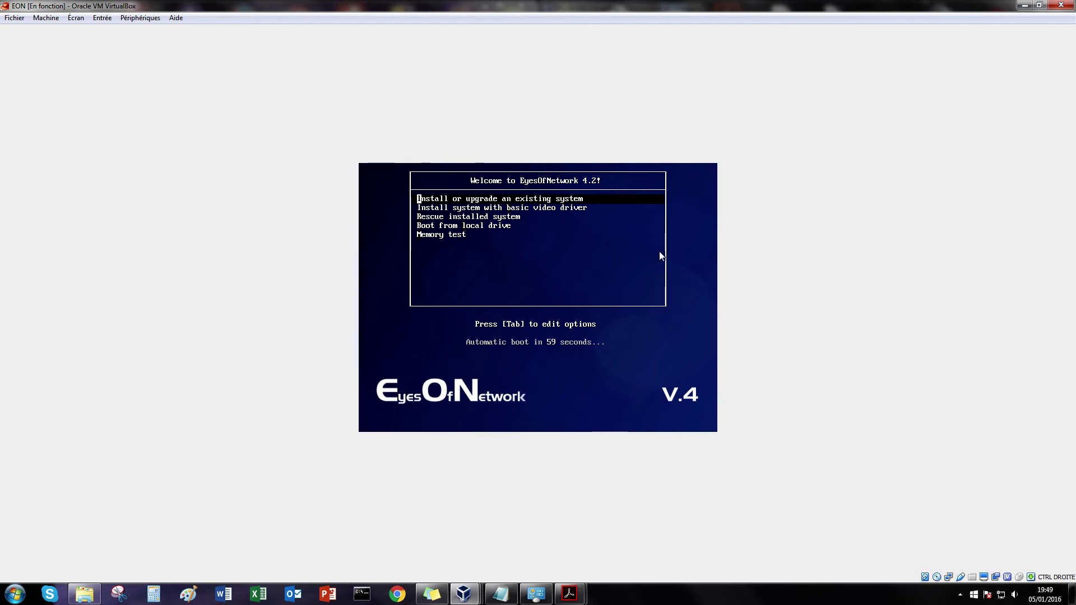
Step: Launch 'Install or upgrade an existing system' and choose Skip on the media test
{"action": "left_click", "coordinate": [659, 253]}
{"action": "key", "text": "Return"}
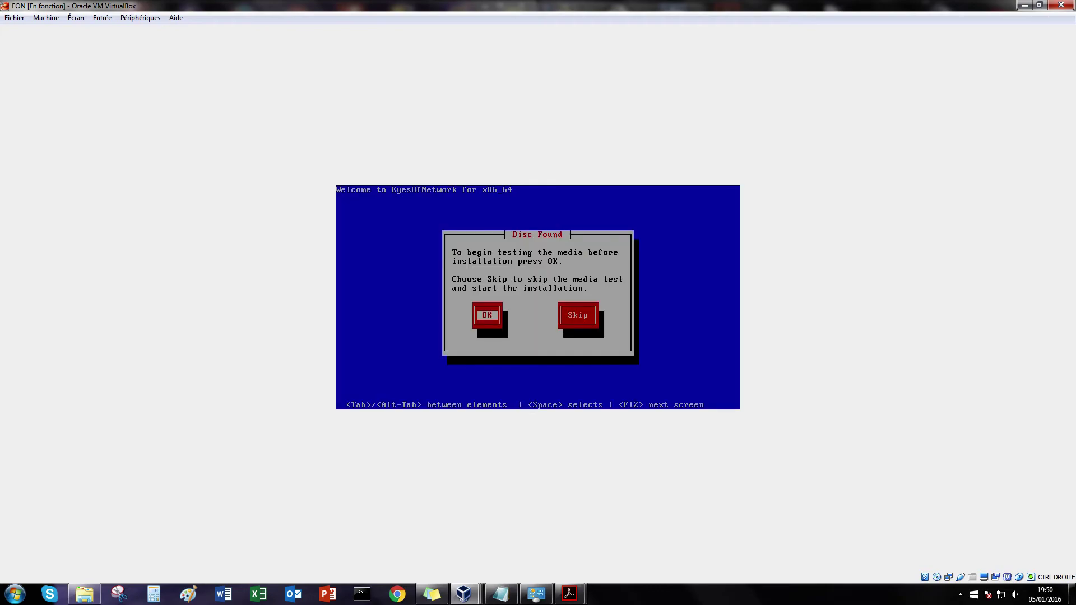
{"action": "key", "text": "Tab"}
{"action": "key", "text": "Return"}
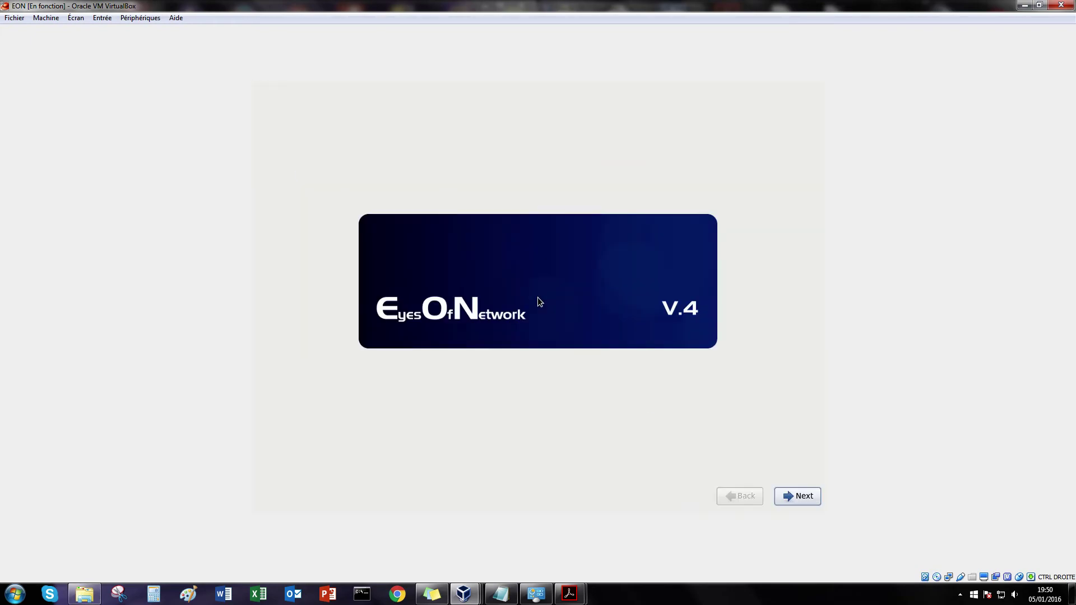
Step: Choose French language, Français keyboard and basic storage, then agree to discard all disk data
{"action": "left_click", "coordinate": [786, 493]}
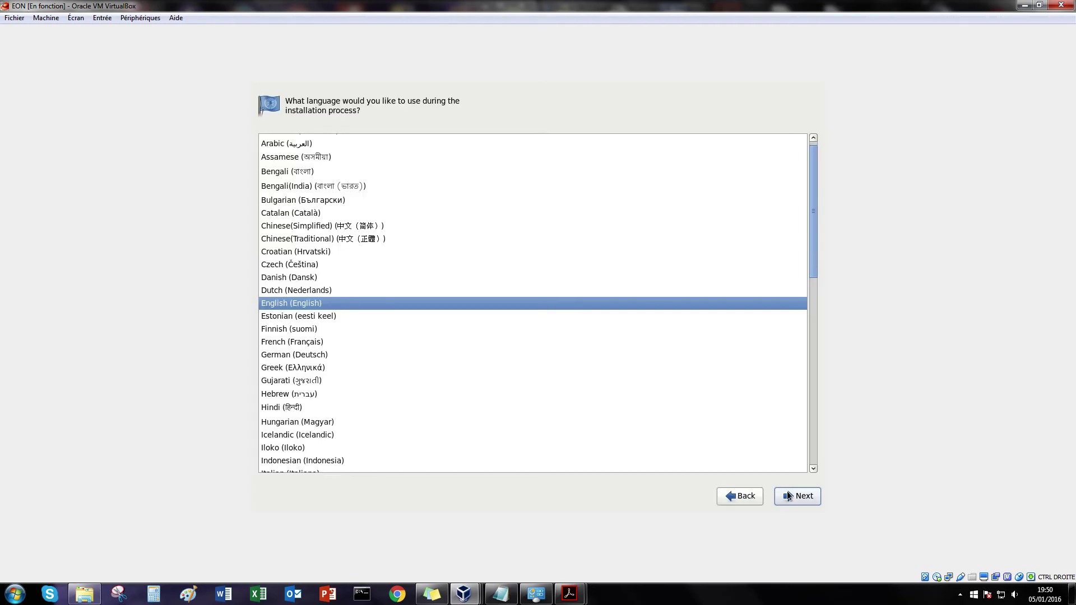
{"action": "left_click", "coordinate": [301, 342]}
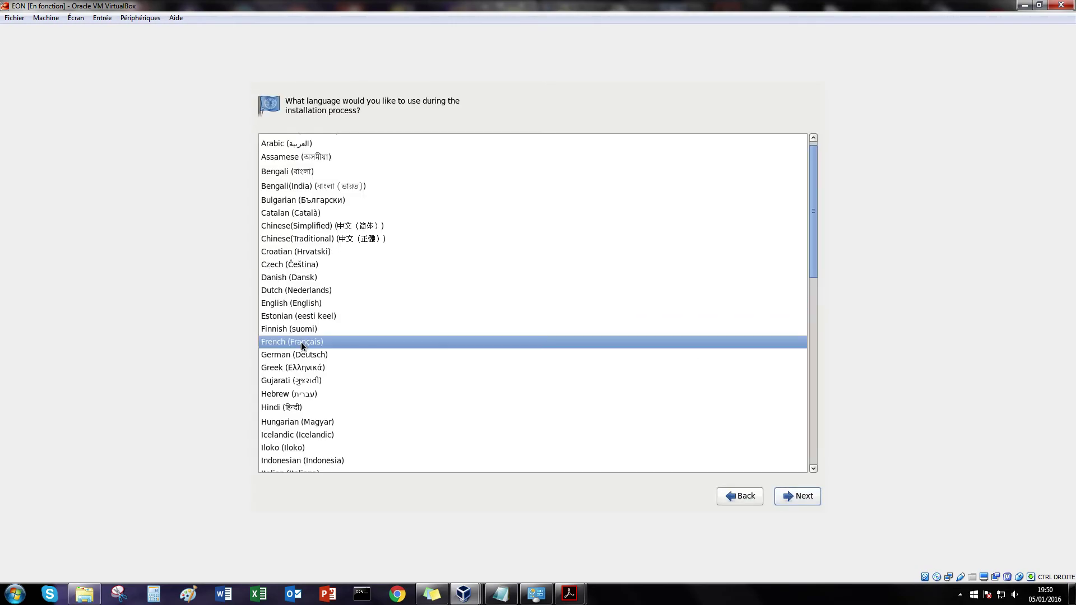
{"action": "left_click", "coordinate": [794, 493]}
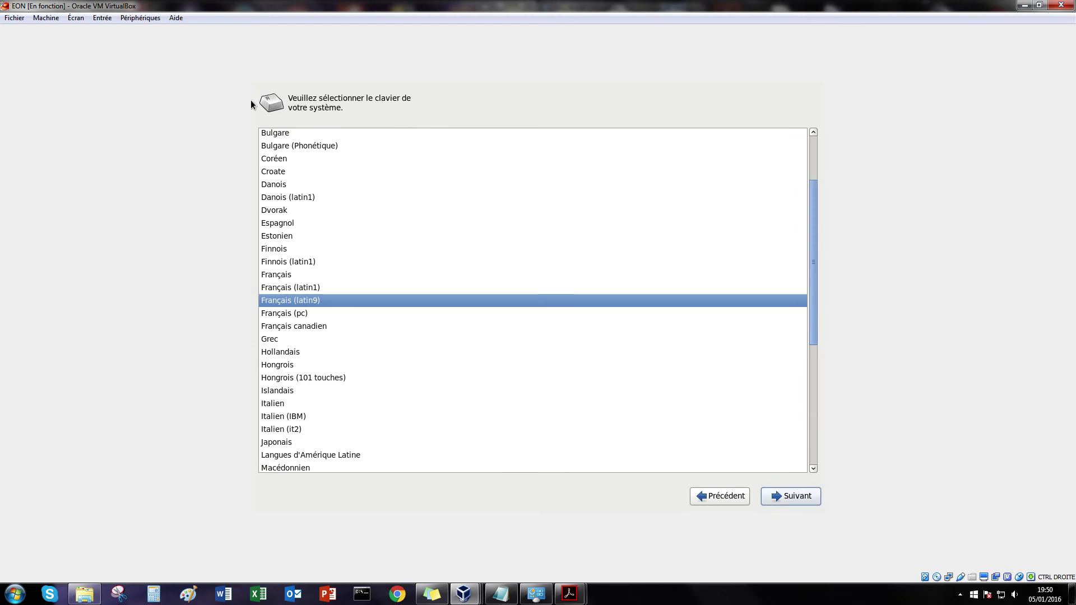
{"action": "left_click", "coordinate": [284, 274]}
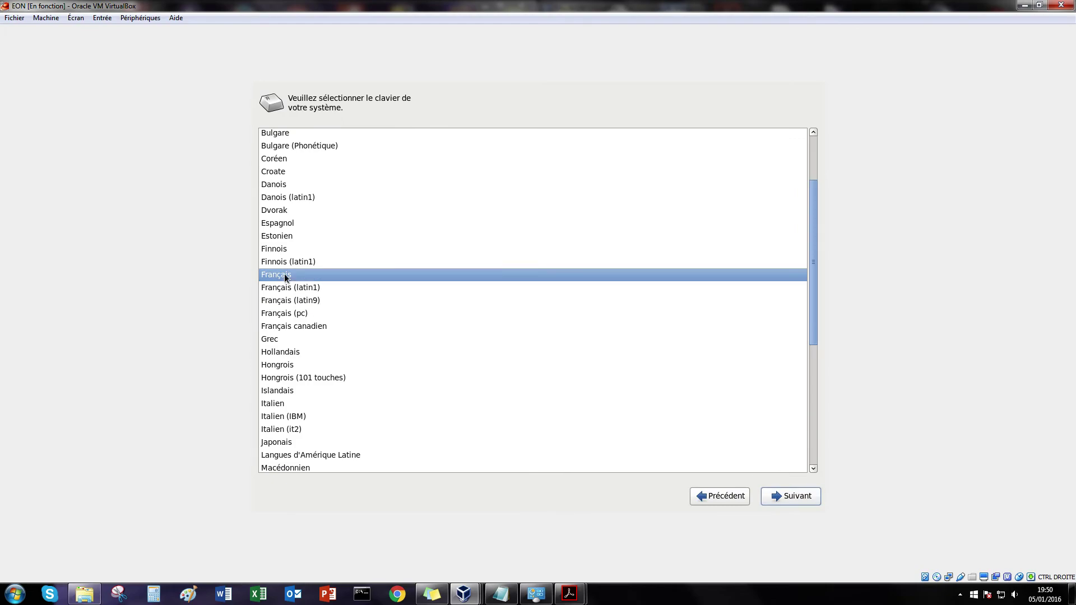
{"action": "left_click", "coordinate": [796, 496]}
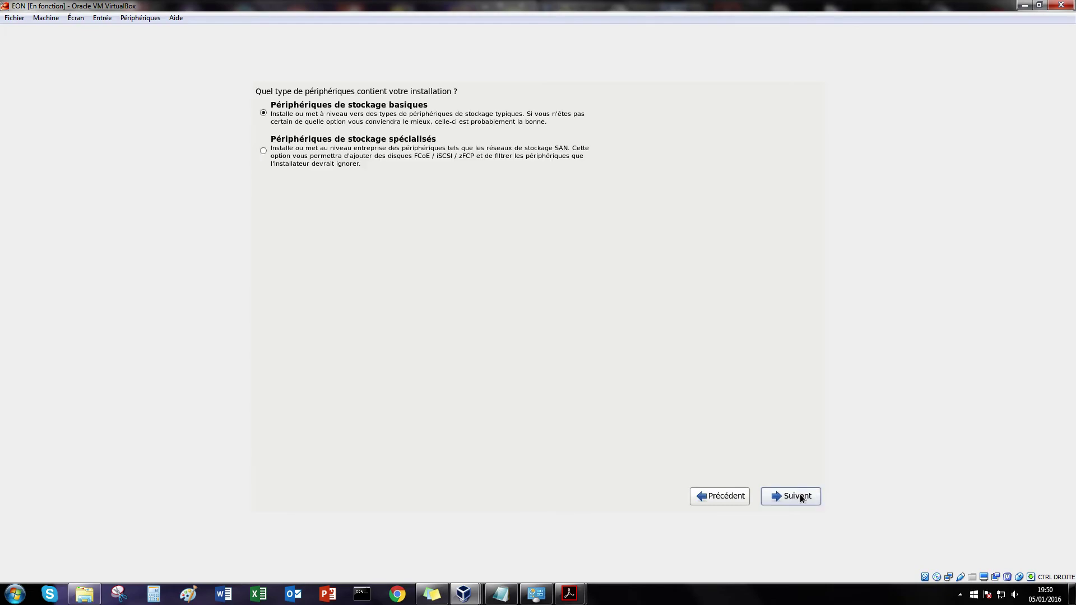
{"action": "left_click", "coordinate": [797, 497]}
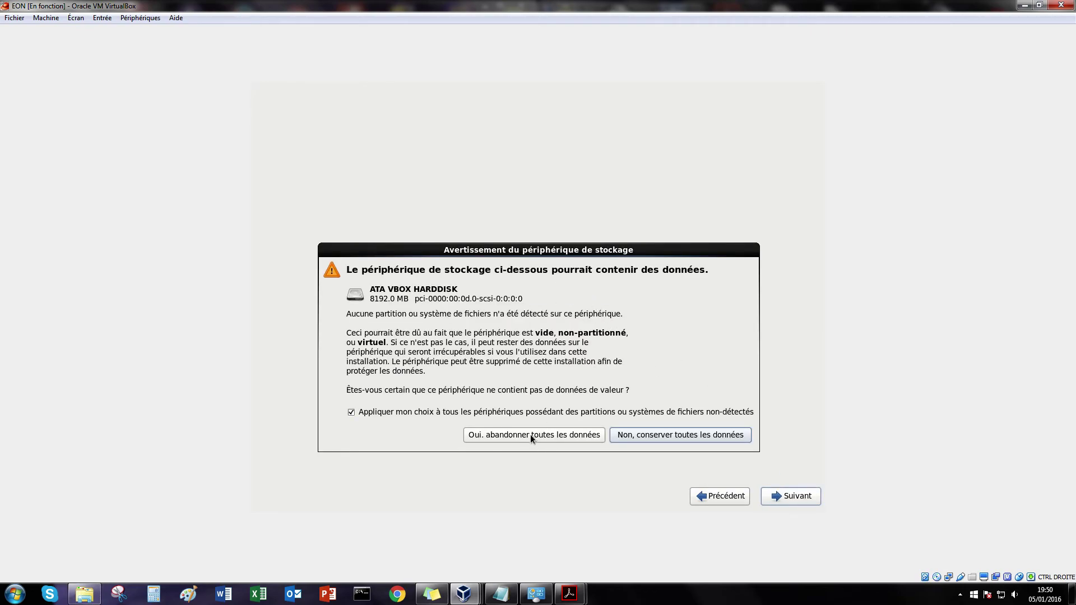
{"action": "left_click", "coordinate": [530, 434]}
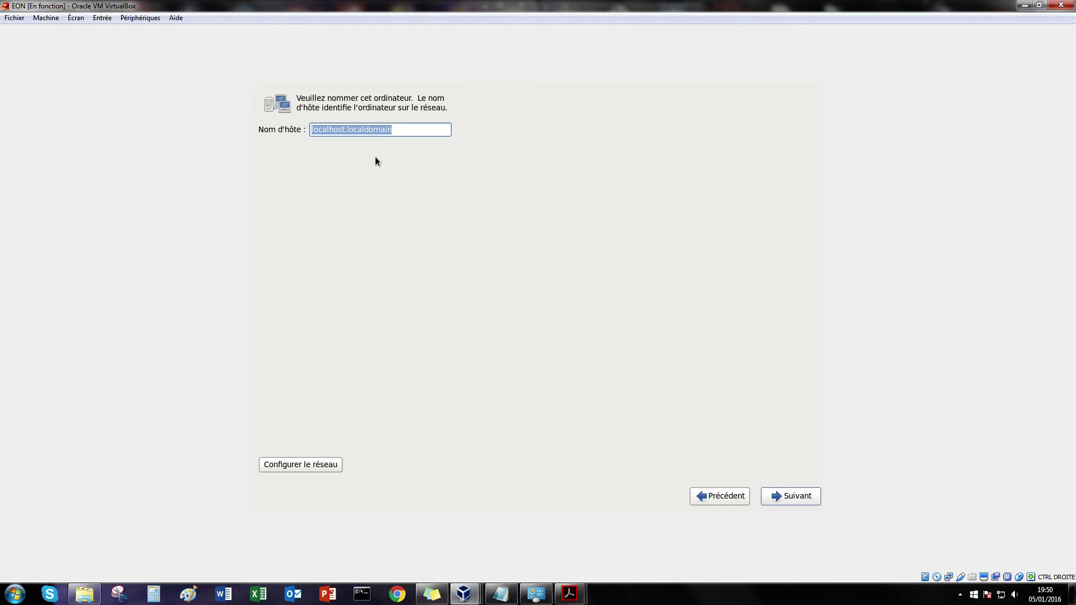
Step: Set the hostname to Nagios and keep the Europe/Paris time zone
{"action": "type", "text": "Nagios"}
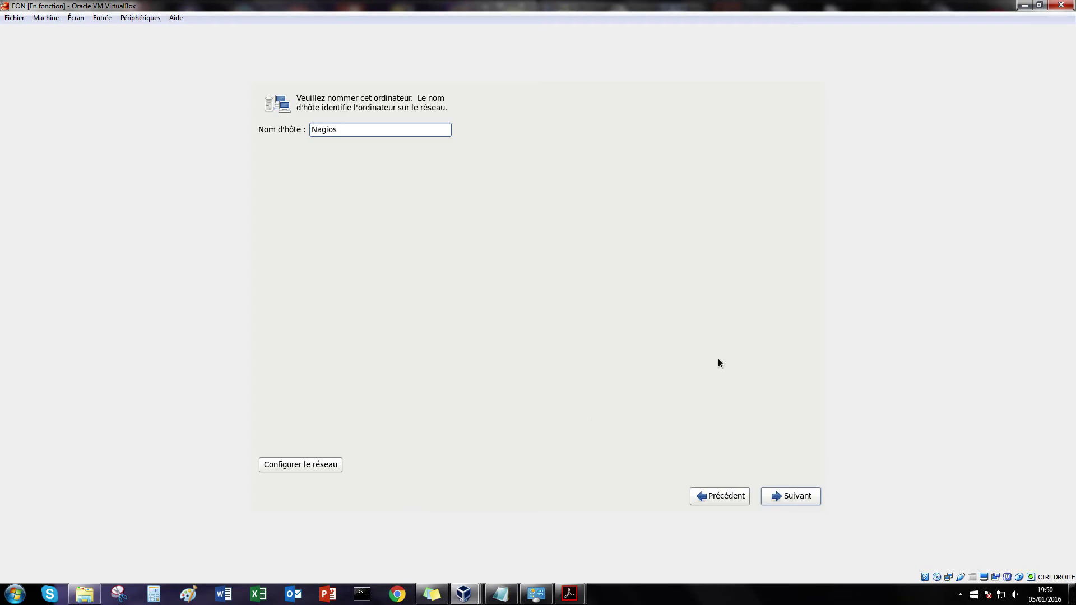
{"action": "left_click", "coordinate": [796, 498]}
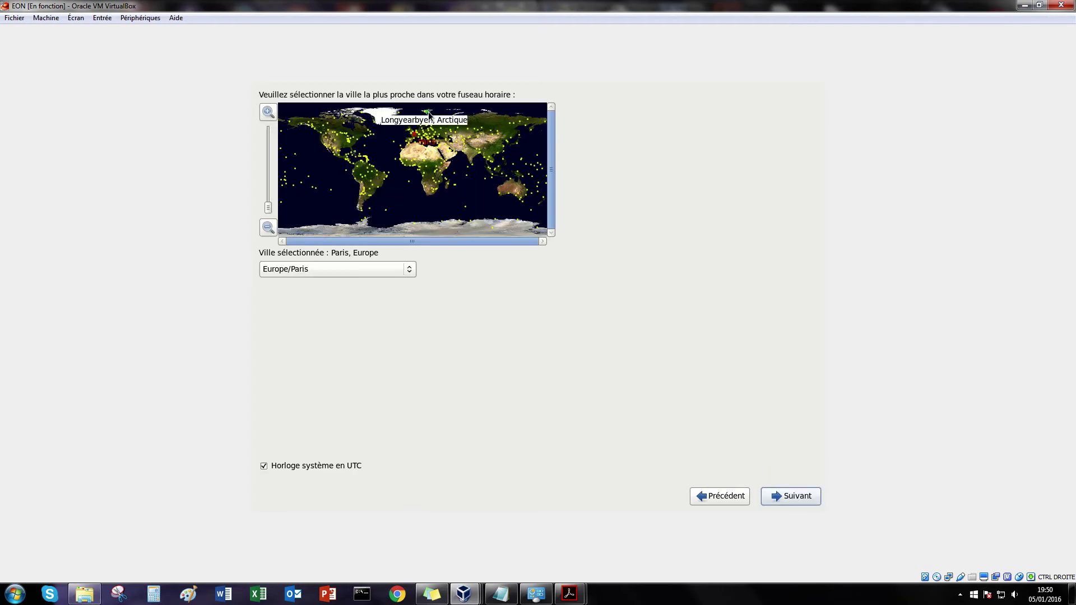
{"action": "left_click", "coordinate": [789, 495]}
Step: Enter and confirm the root password, then continue to installation type
{"action": "left_click", "coordinate": [372, 132]}
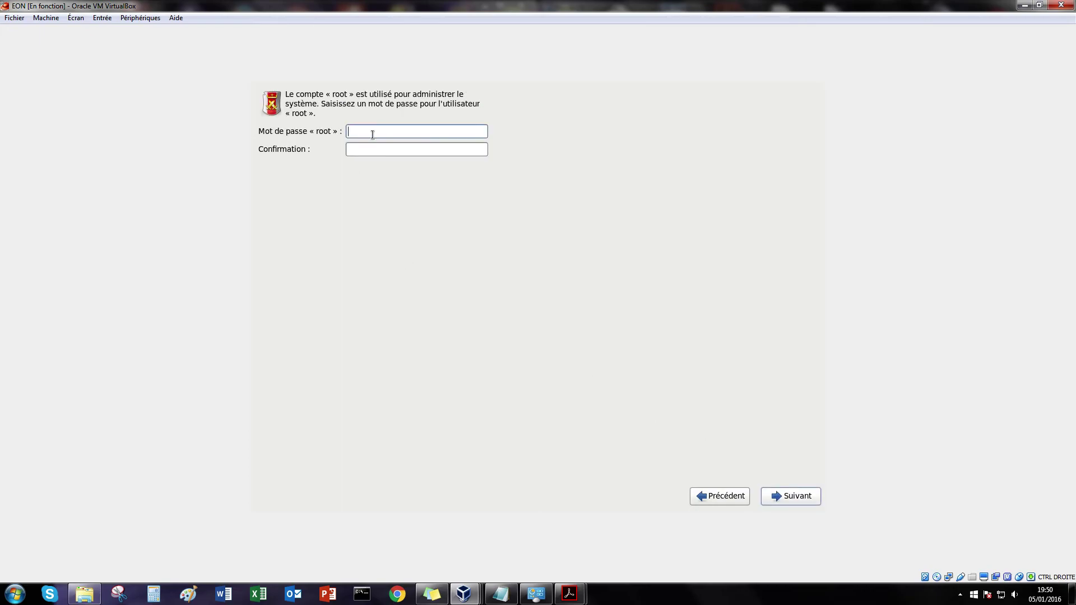
{"action": "left_click", "coordinate": [418, 150]}
{"action": "left_click", "coordinate": [420, 131]}
{"action": "left_click", "coordinate": [418, 150]}
{"action": "type", "text": "**********"}
{"action": "left_click", "coordinate": [792, 496]}
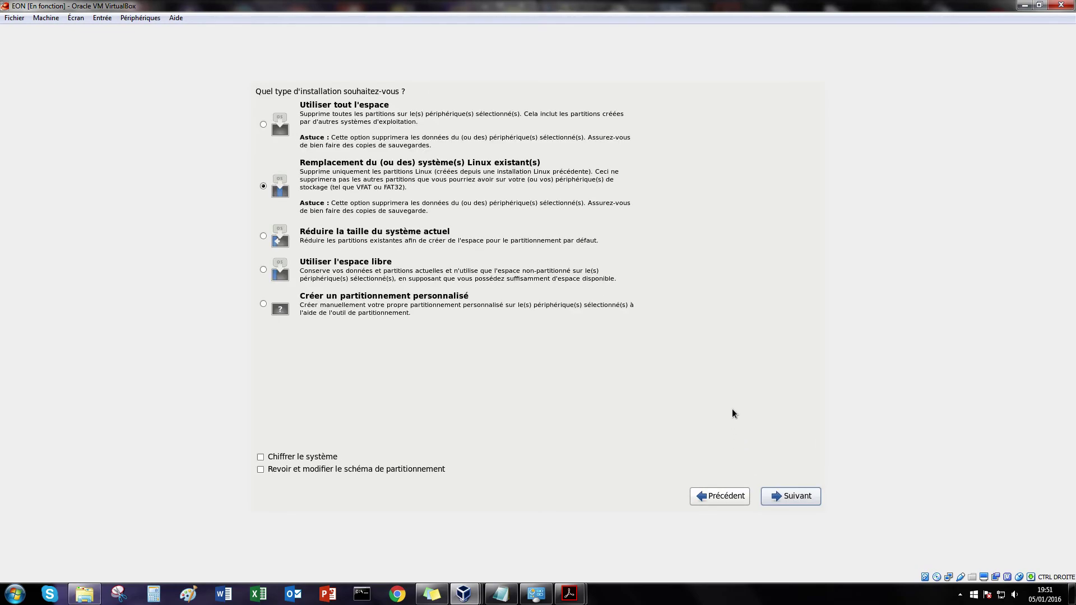
Step: Choose 'Utiliser tout l'espace' and confirm writing the partitioning changes to disk
{"action": "left_click", "coordinate": [262, 124]}
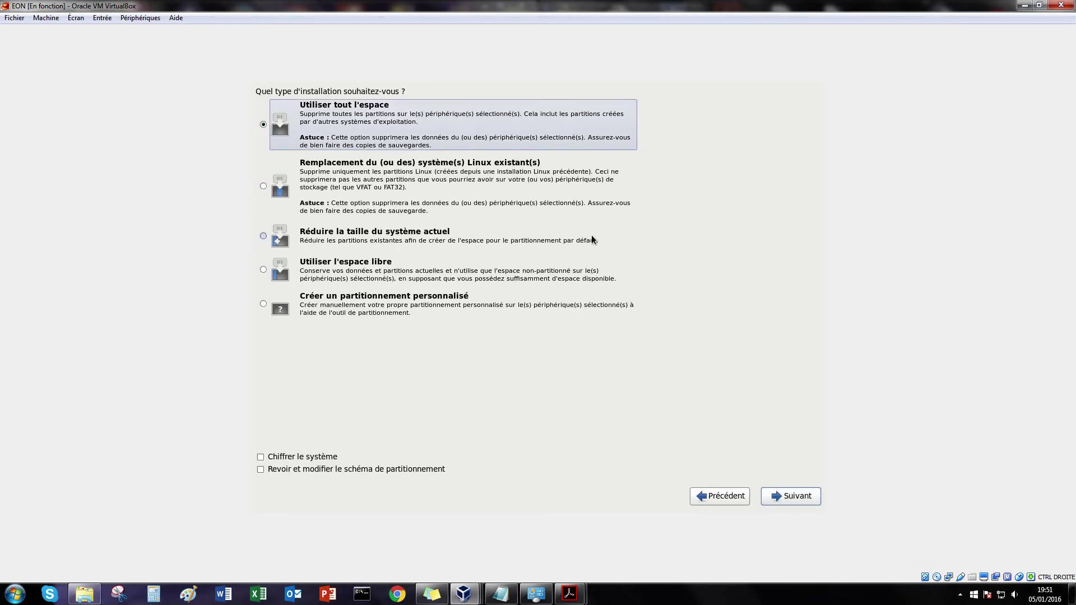
{"action": "left_click", "coordinate": [808, 501]}
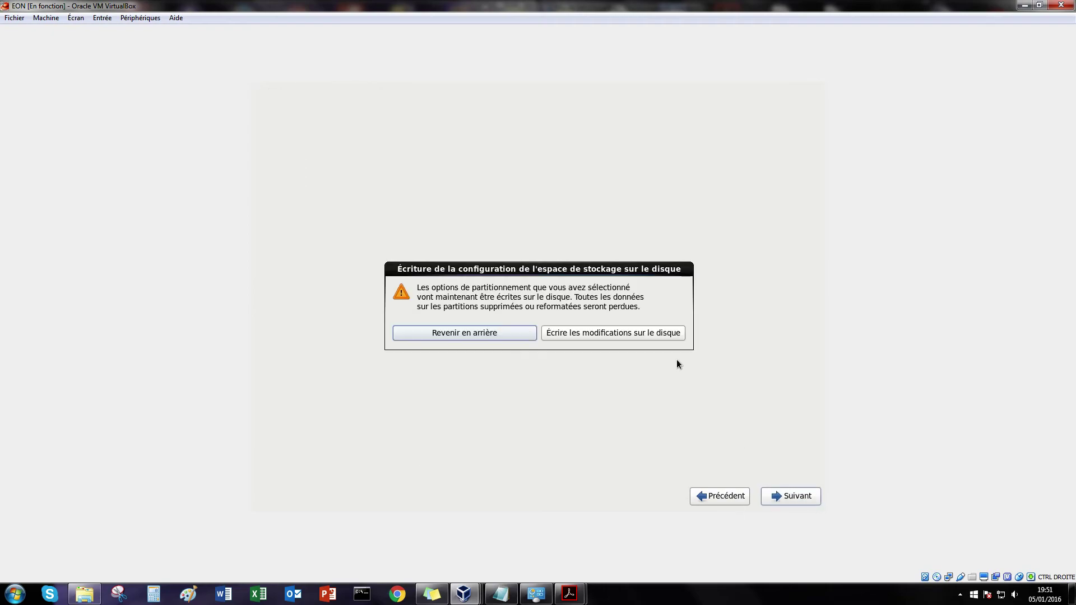
{"action": "left_click", "coordinate": [600, 332]}
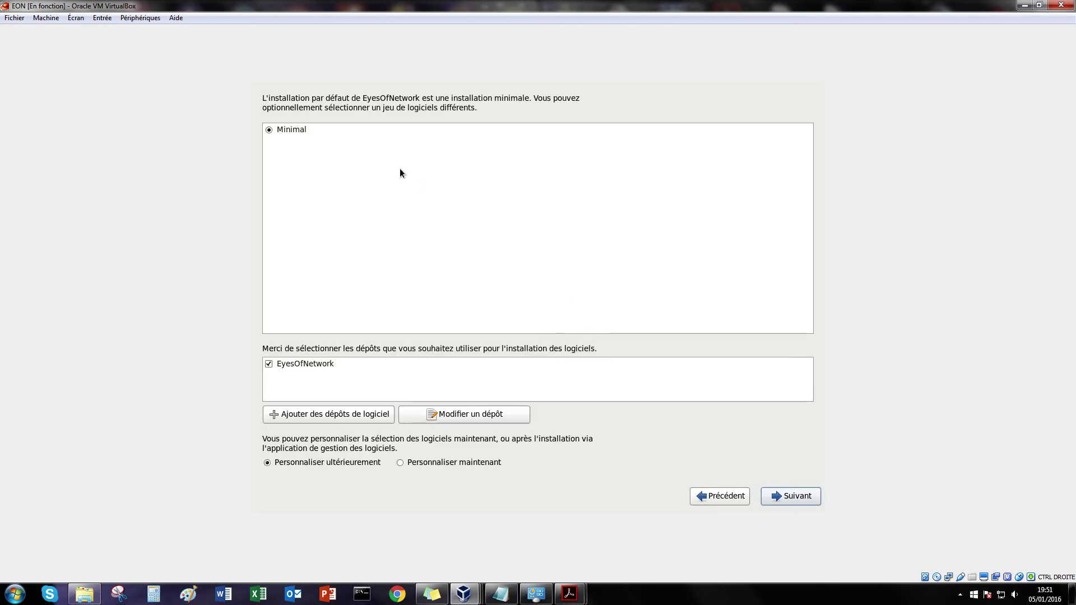
Step: Customise packages to add Supervision Options, Gestion des incidents and Inventaire, then start installing
{"action": "left_click", "coordinate": [408, 463]}
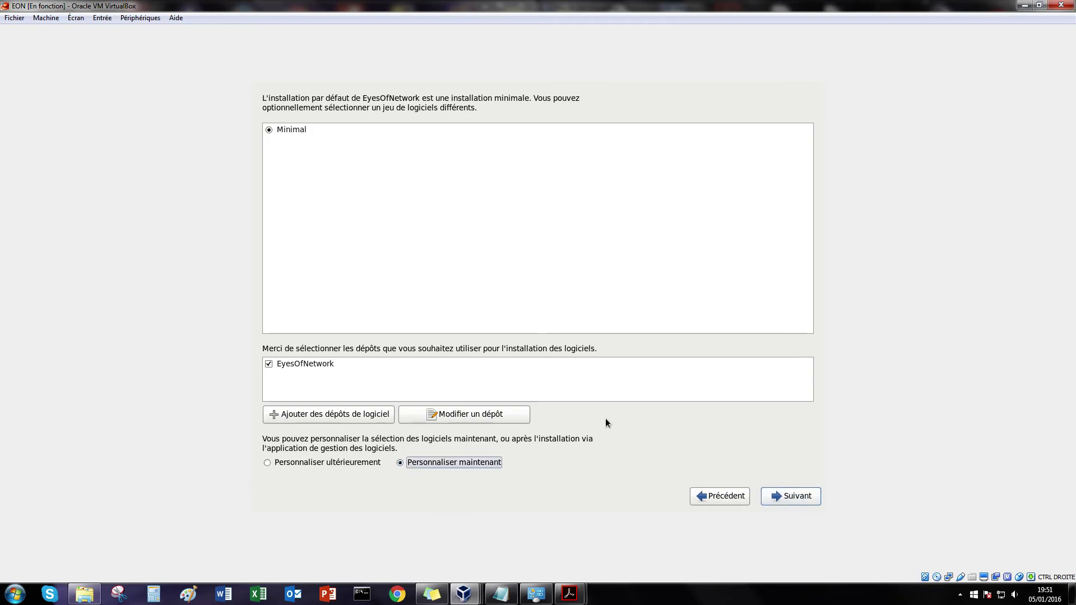
{"action": "left_click", "coordinate": [777, 493]}
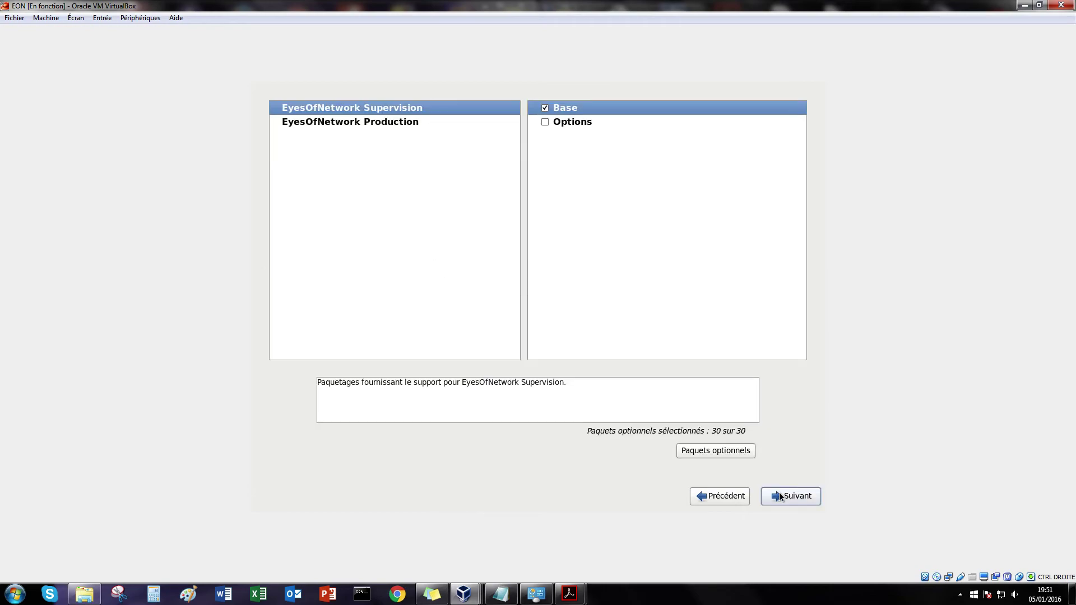
{"action": "left_click", "coordinate": [545, 122]}
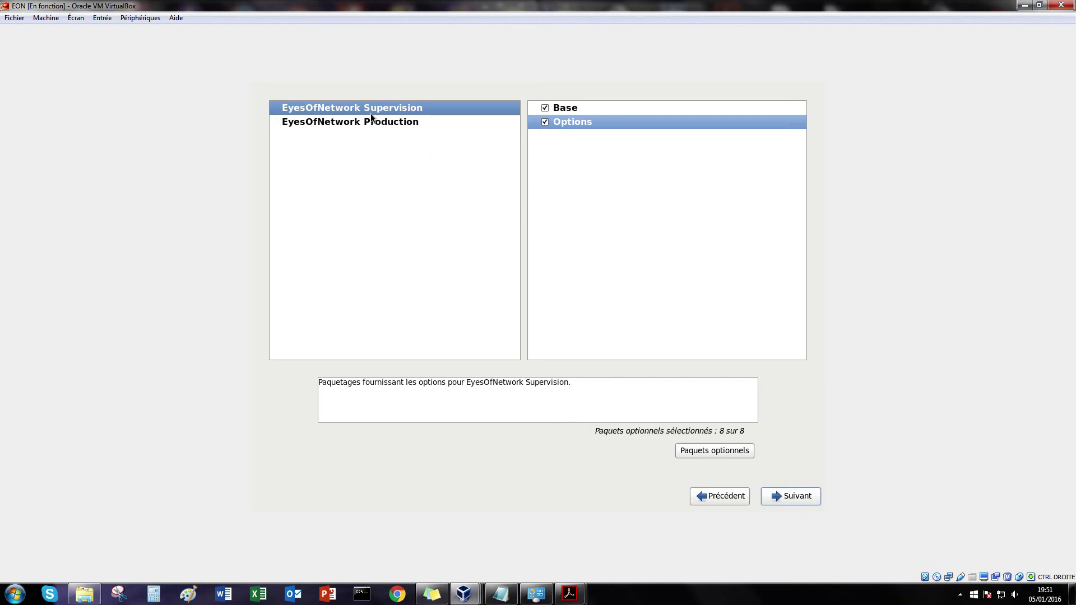
{"action": "left_click", "coordinate": [352, 122]}
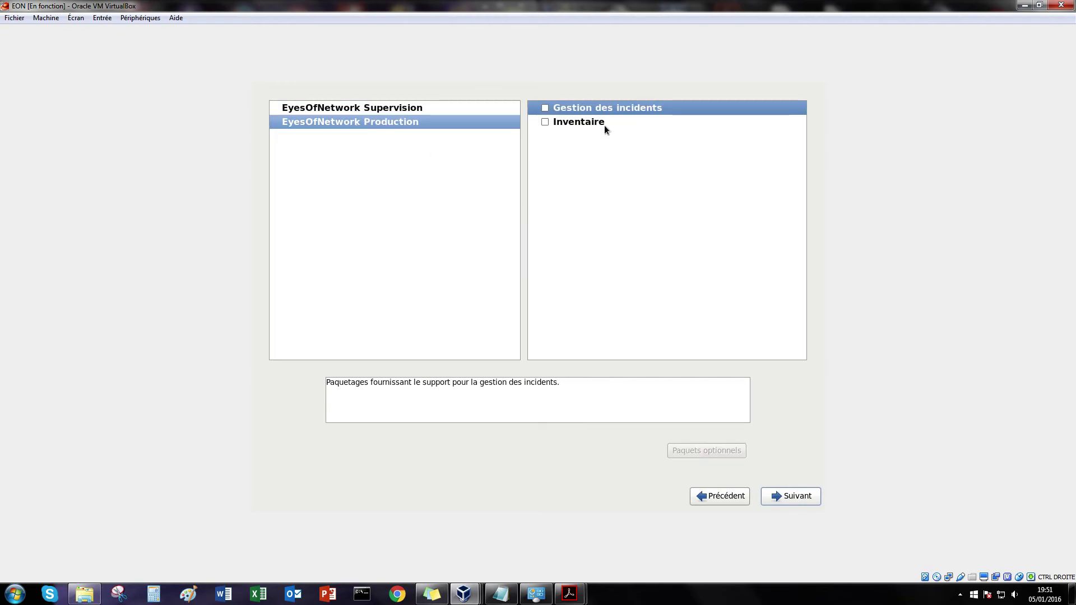
{"action": "left_click", "coordinate": [546, 108]}
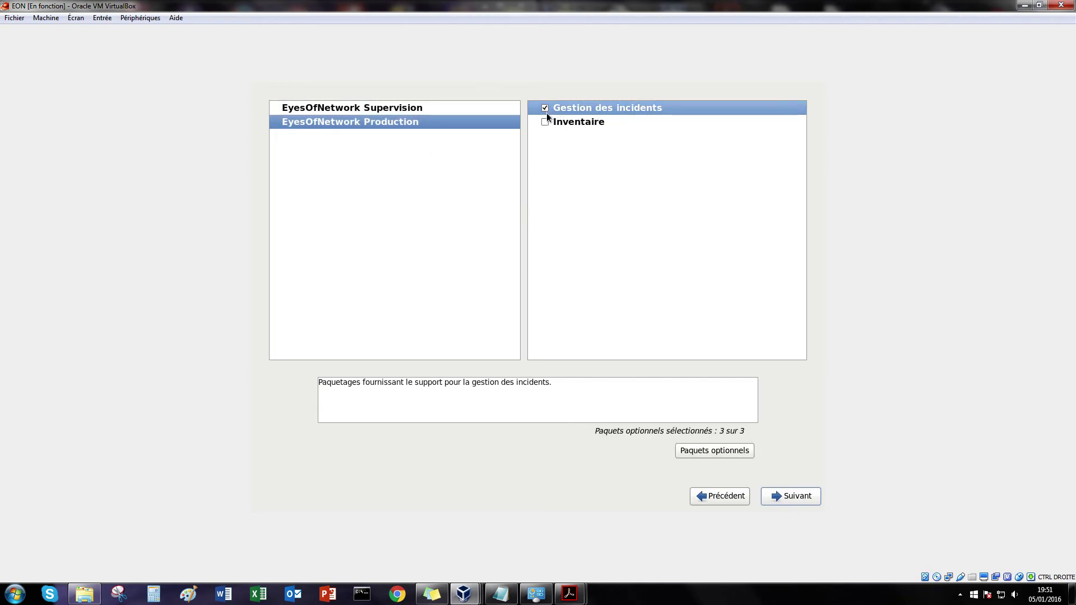
{"action": "left_click", "coordinate": [546, 121]}
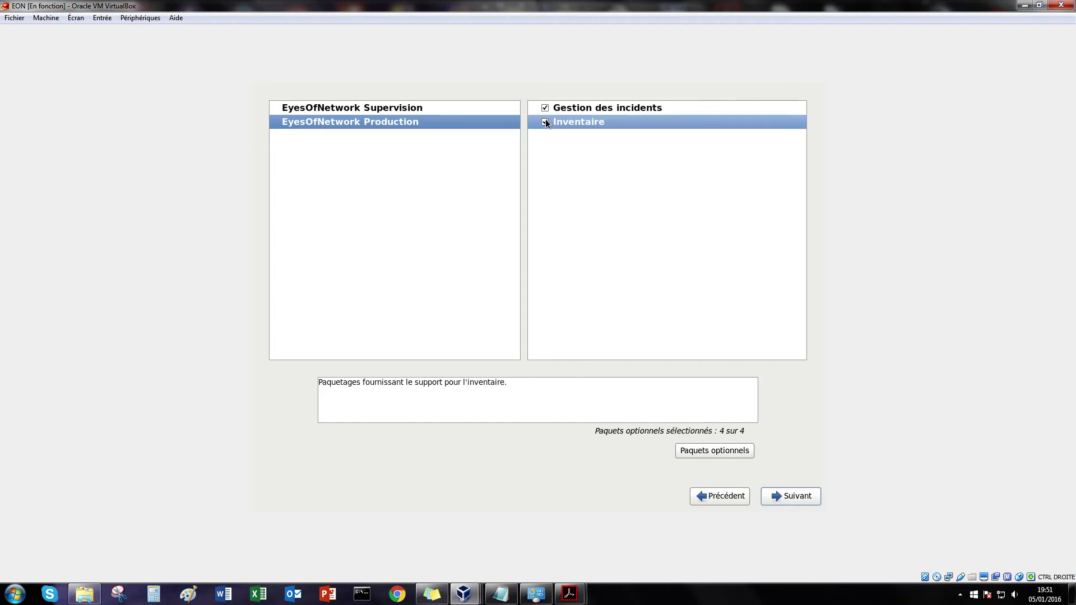
{"action": "left_click", "coordinate": [789, 497]}
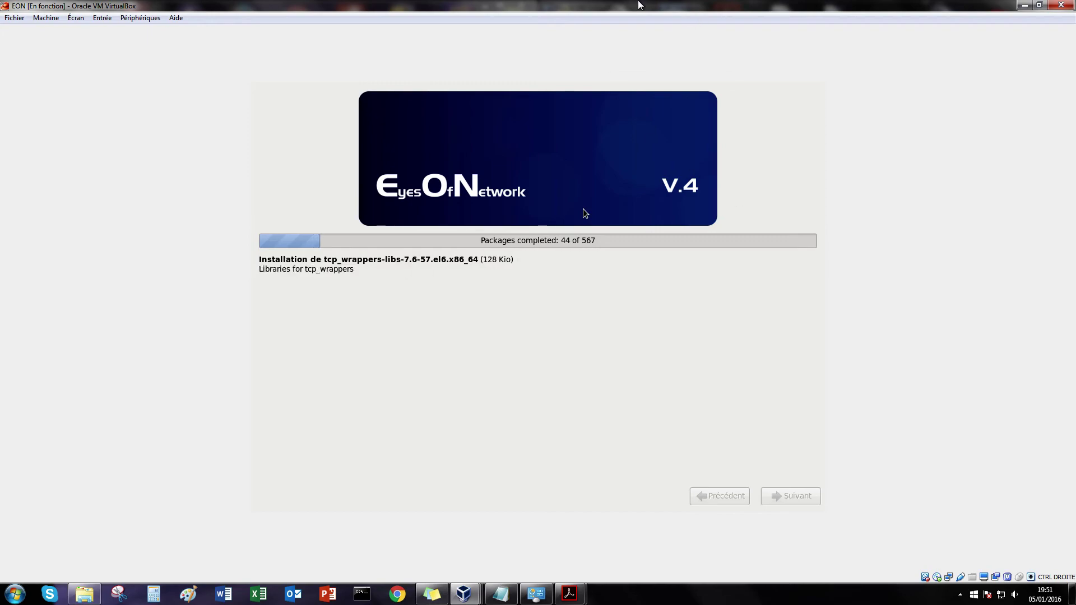
Step: Snap the VirtualBox window to the right half of the screen and bring up Start
{"action": "left_click_drag", "start_coordinate": [599, 5], "coordinate": [1074, 169]}
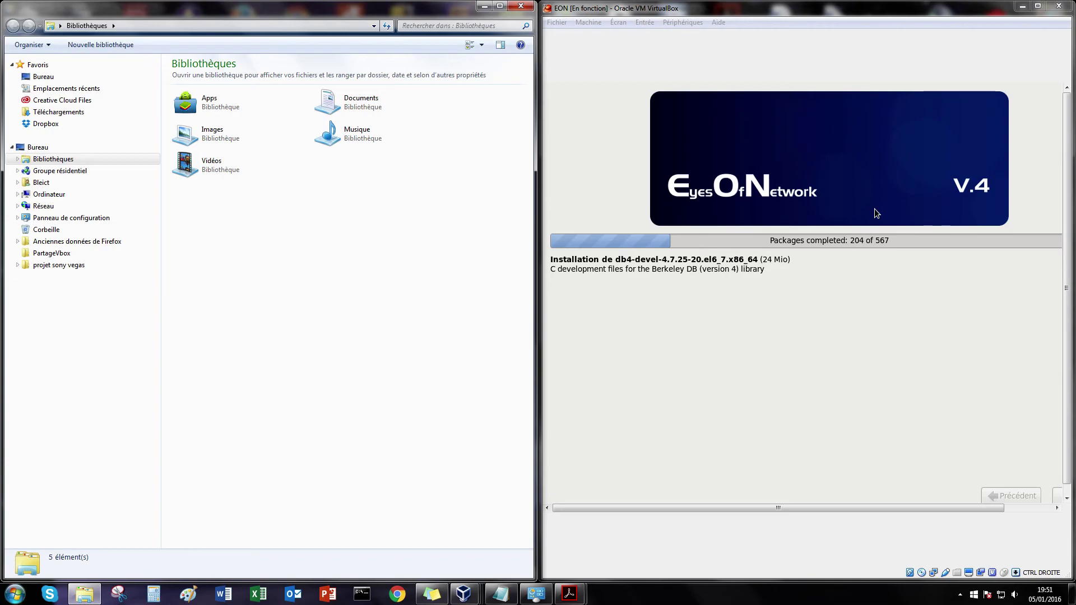
{"action": "key", "text": "super"}
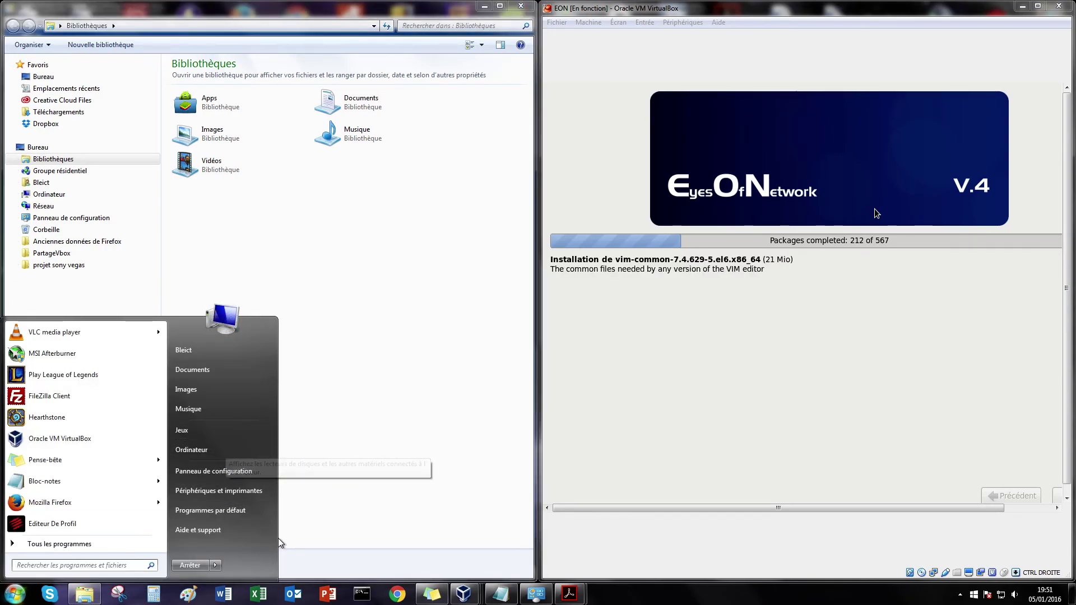
Step: In Windows Features, confirm Protocole SNMP and Fournisseur SNMP WMI are checked, then close
{"action": "left_click", "coordinate": [221, 472]}
{"action": "left_click", "coordinate": [185, 185]}
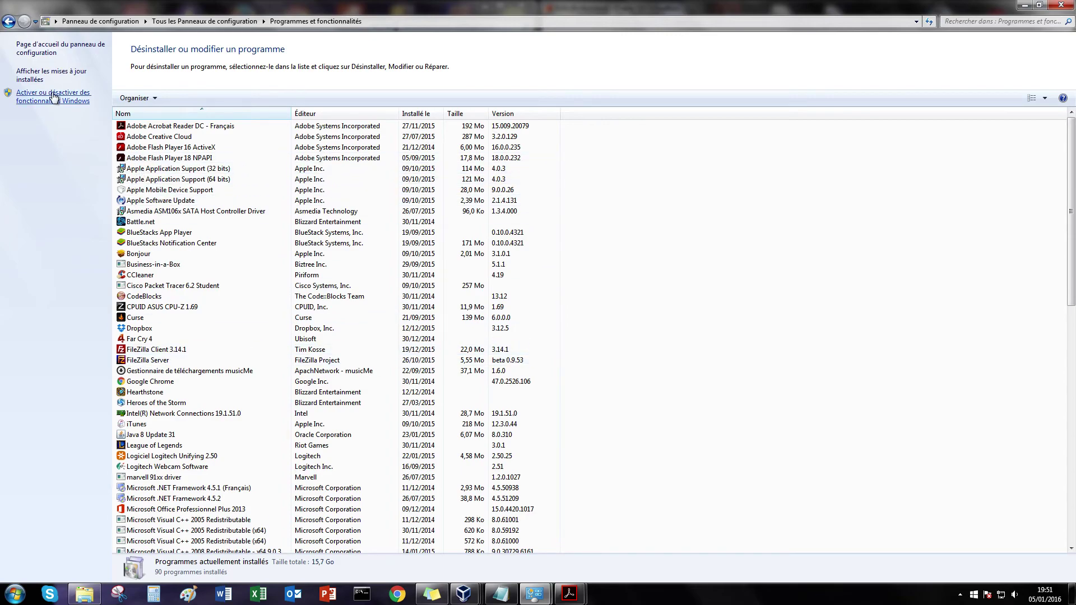
{"action": "left_click", "coordinate": [54, 98]}
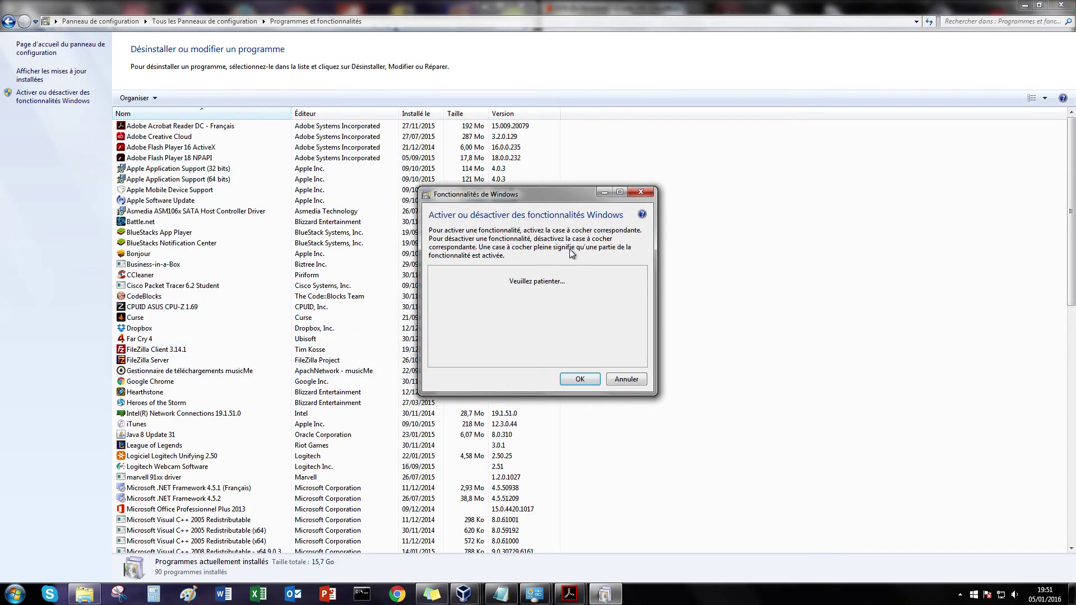
{"action": "left_click", "coordinate": [620, 193]}
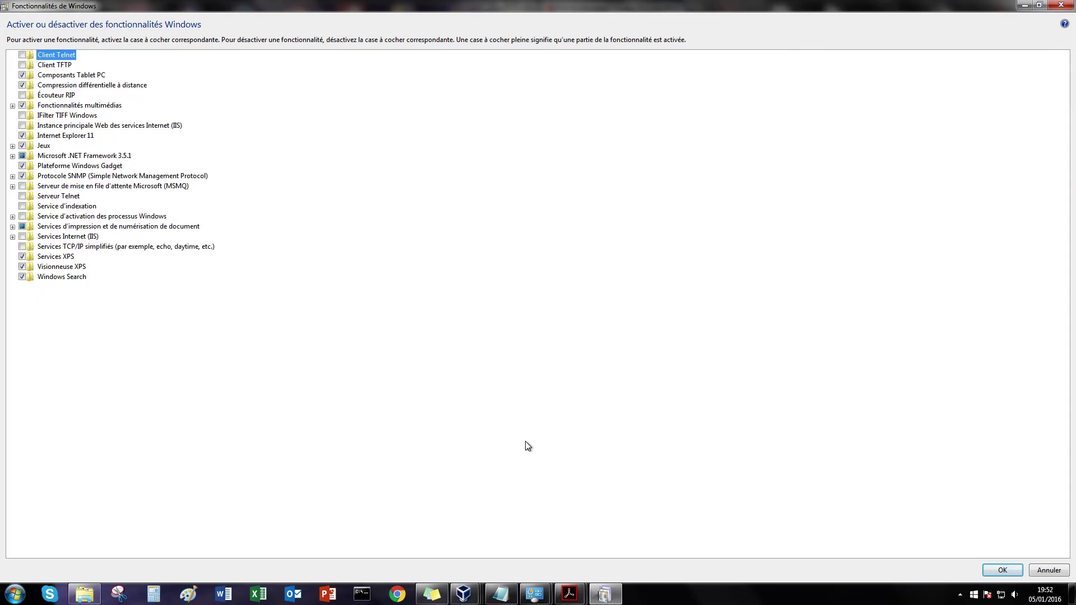
{"action": "left_click", "coordinate": [13, 176]}
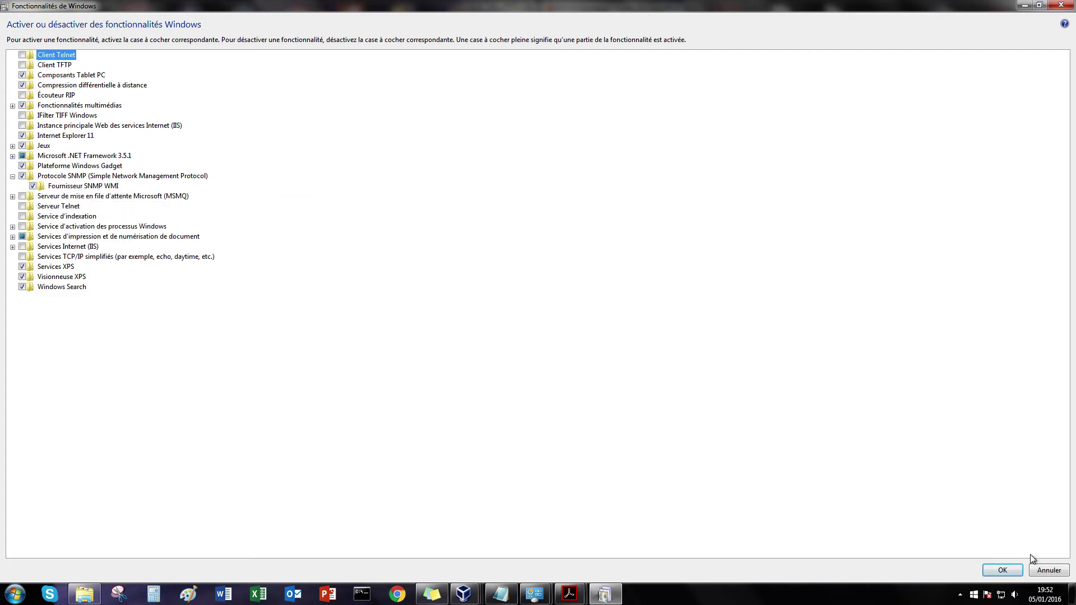
{"action": "left_click", "coordinate": [1072, 9]}
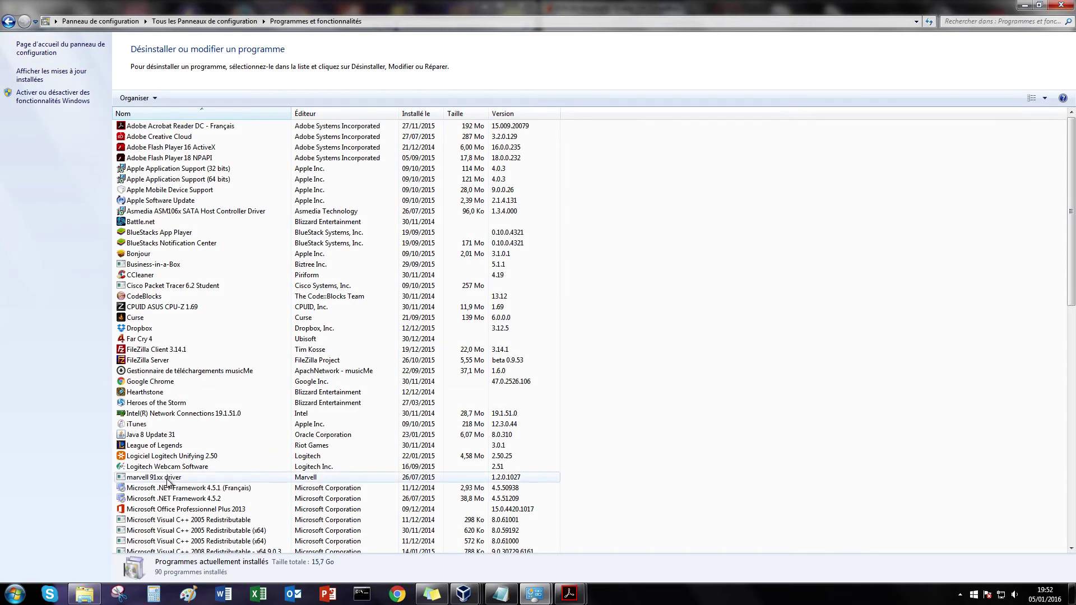
Step: Search Start for 'services' and open the Services console maximized with full service names visible
{"action": "left_click", "coordinate": [14, 594]}
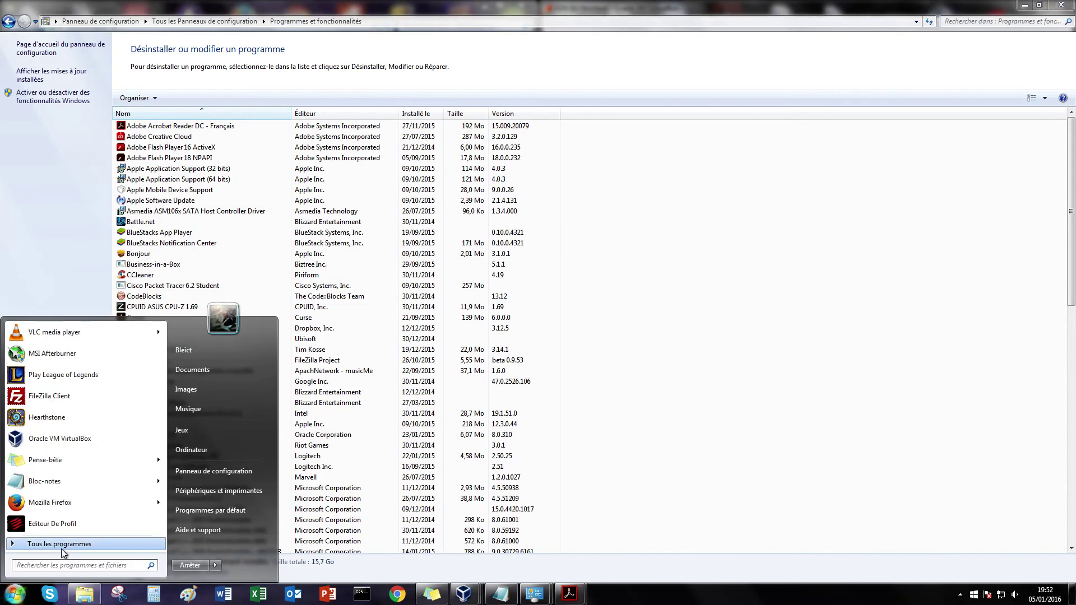
{"action": "left_click", "coordinate": [95, 565]}
{"action": "type", "text": "ervices"}
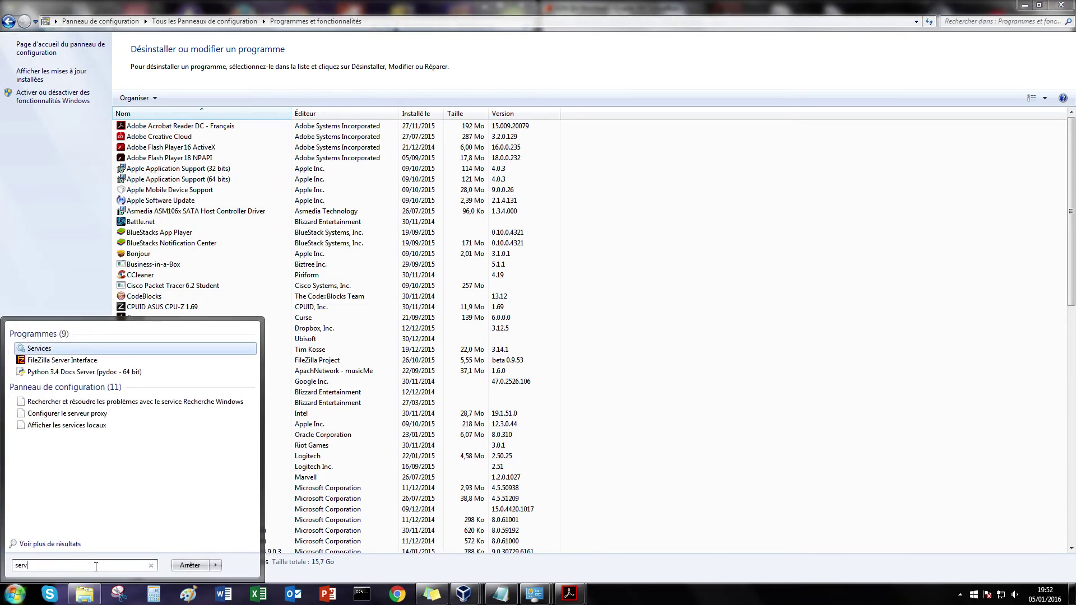
{"action": "left_click", "coordinate": [37, 348]}
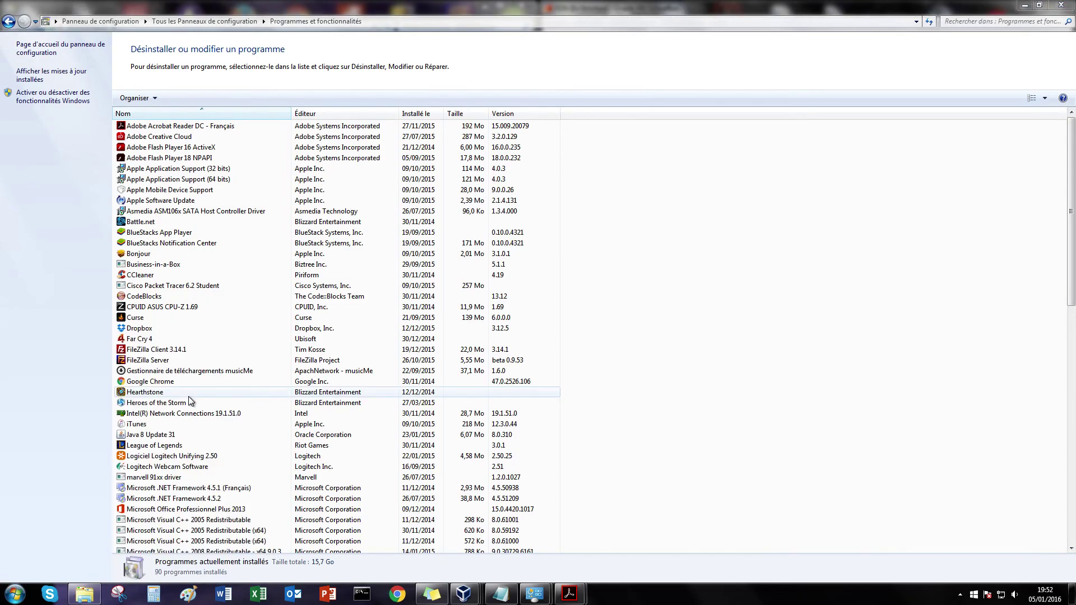
{"action": "double_click", "coordinate": [455, 35]}
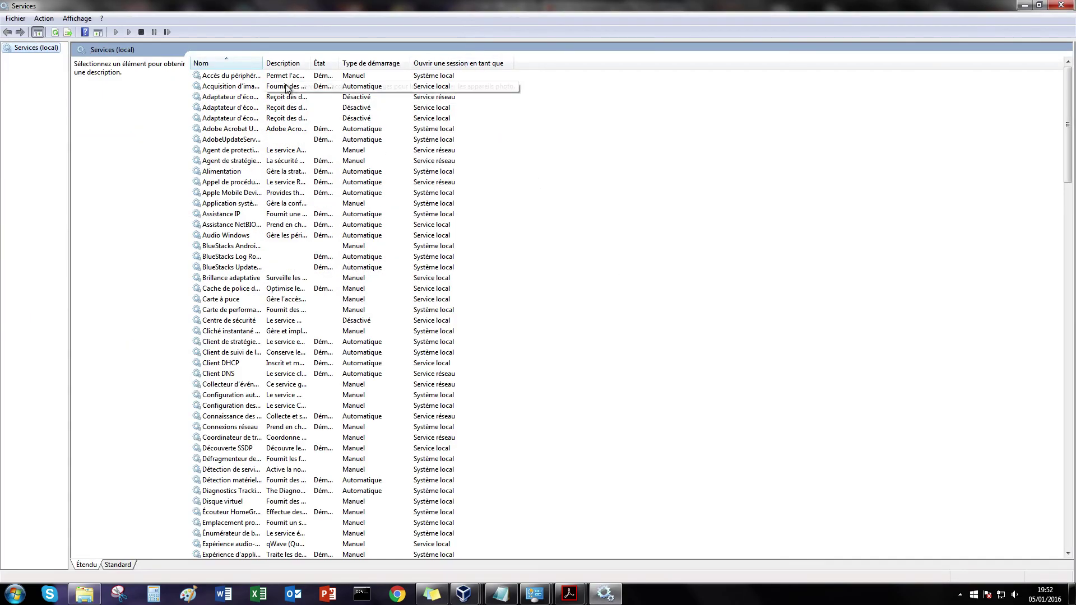
{"action": "double_click", "coordinate": [263, 63]}
{"action": "scroll", "coordinate": [556, 247], "scroll_direction": "down", "scroll_amount": 5}
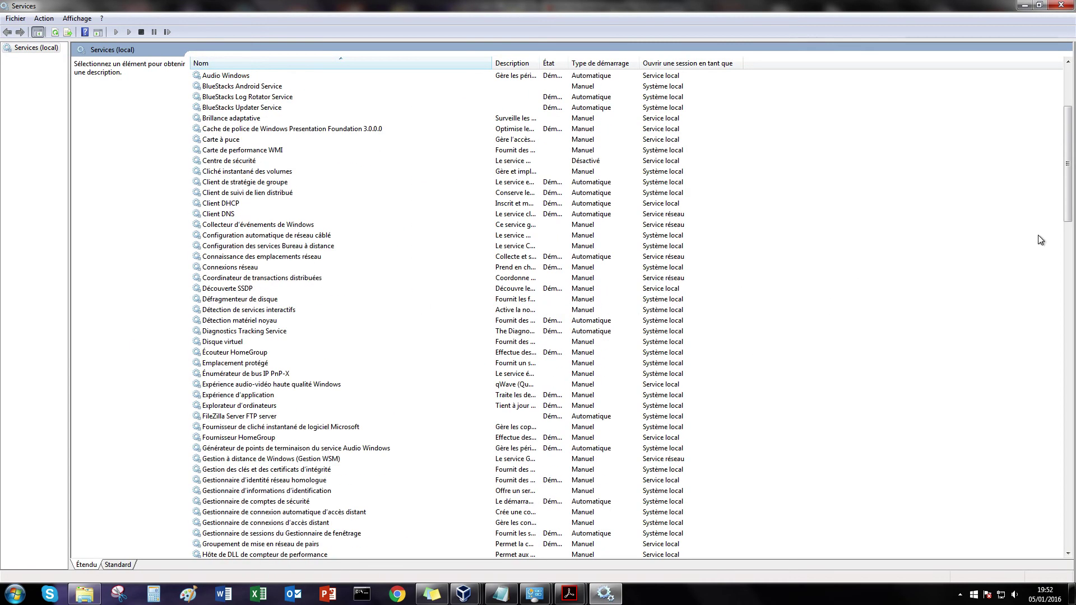
{"action": "left_click_drag", "start_coordinate": [1067, 163], "coordinate": [1072, 457]}
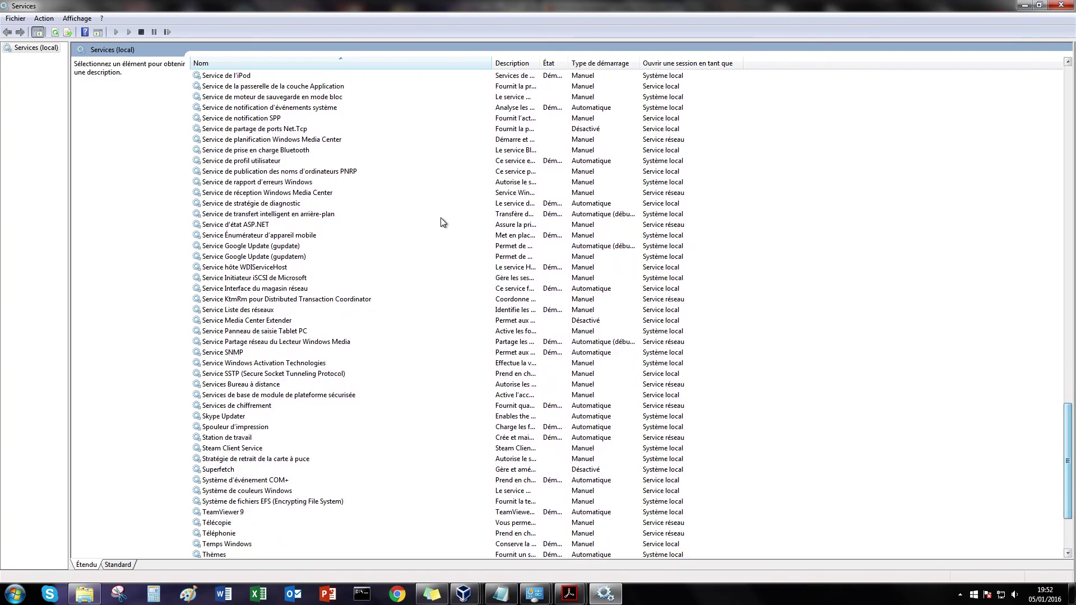
{"action": "left_click", "coordinate": [232, 353]}
{"action": "double_click", "coordinate": [232, 353]}
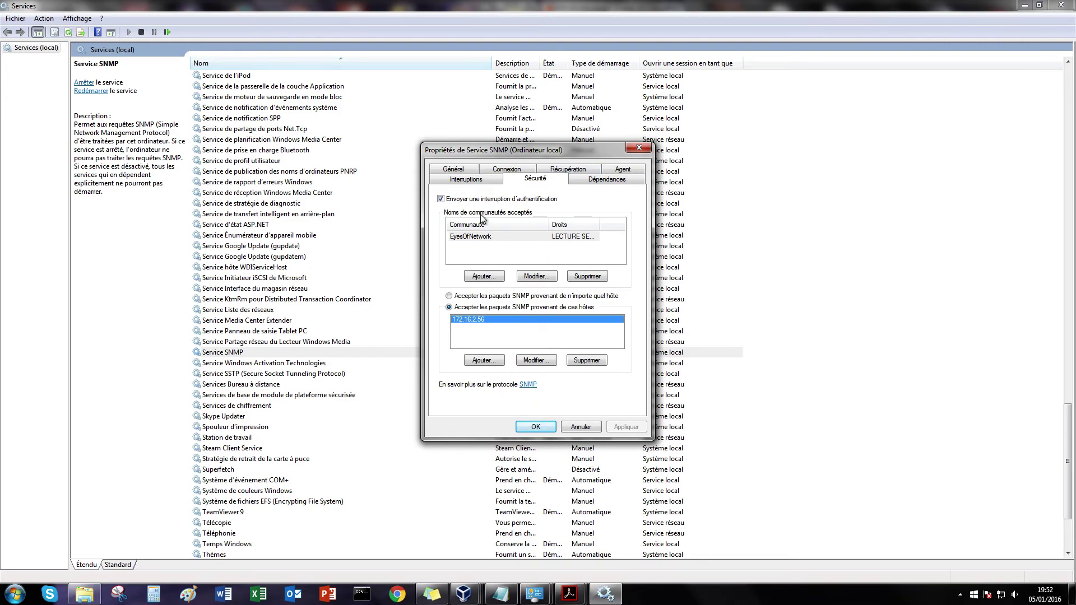
{"action": "left_click", "coordinate": [483, 277]}
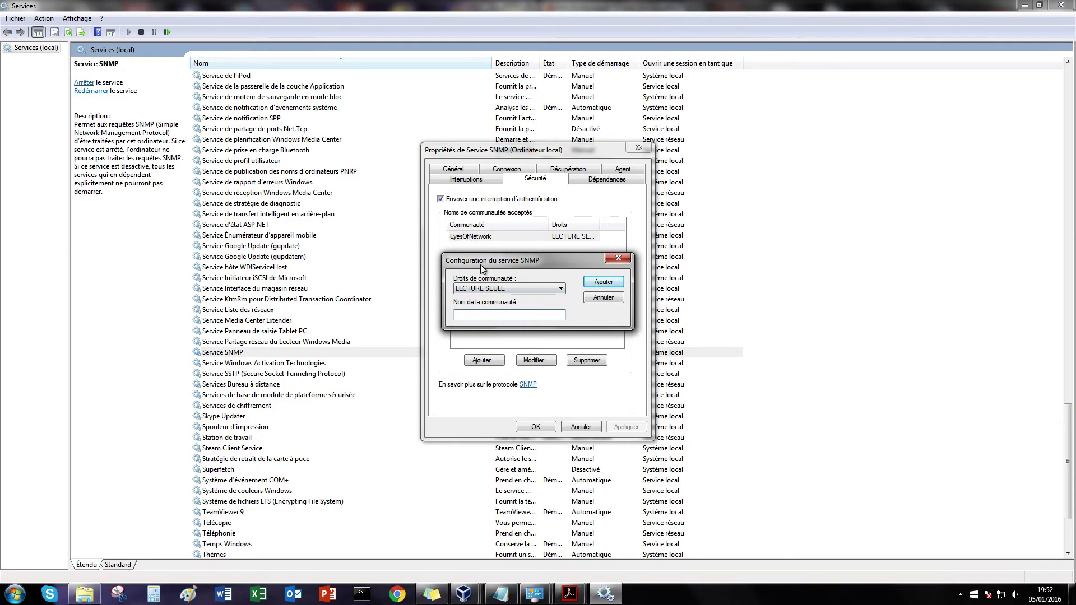
{"action": "left_click", "coordinate": [618, 259]}
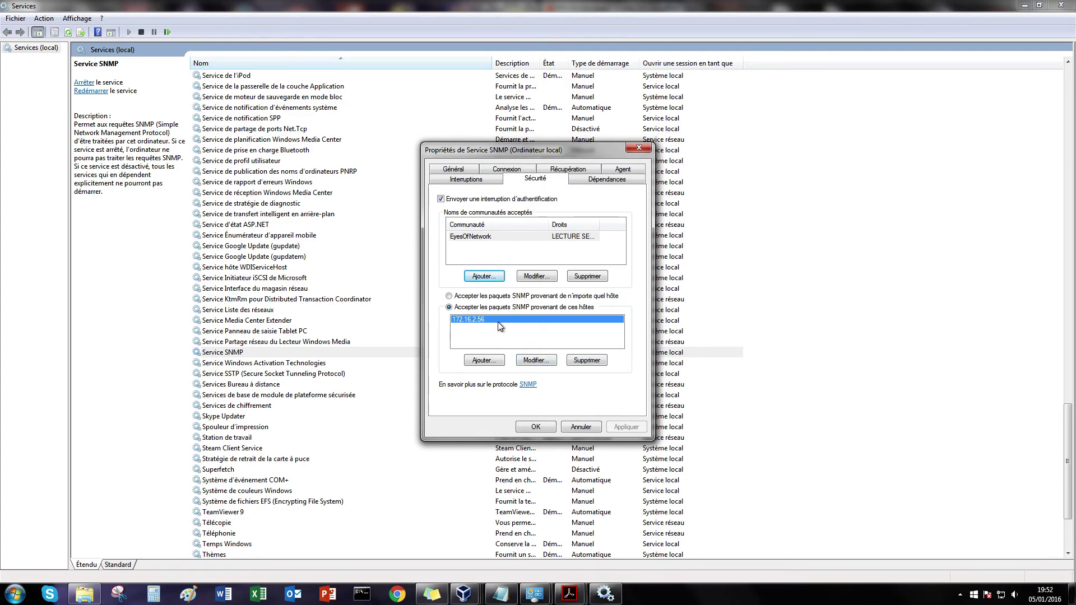
{"action": "left_click", "coordinate": [551, 427]}
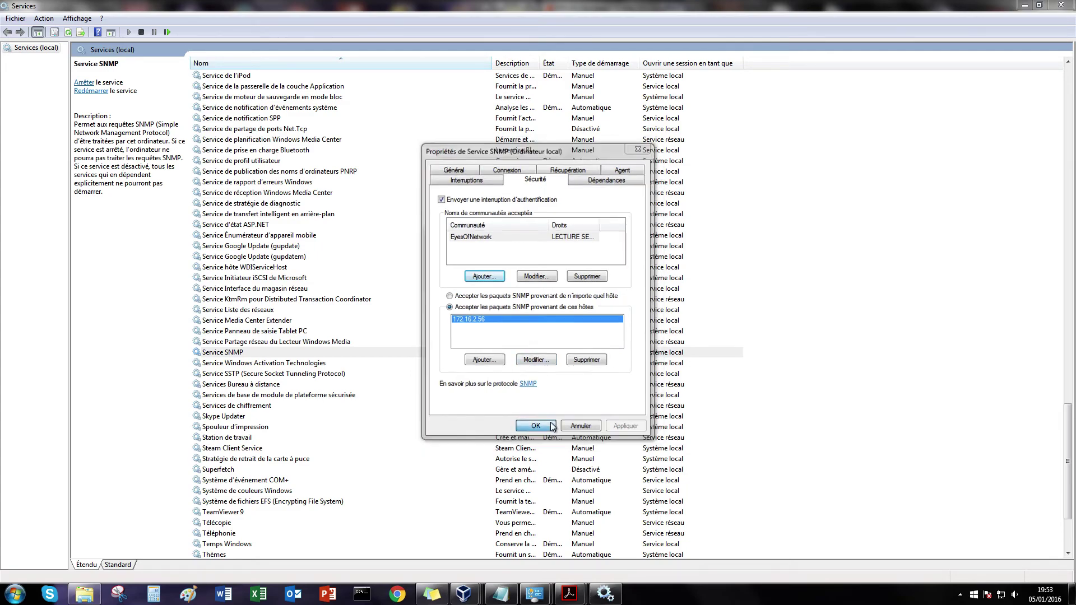
{"action": "left_click", "coordinate": [845, 213]}
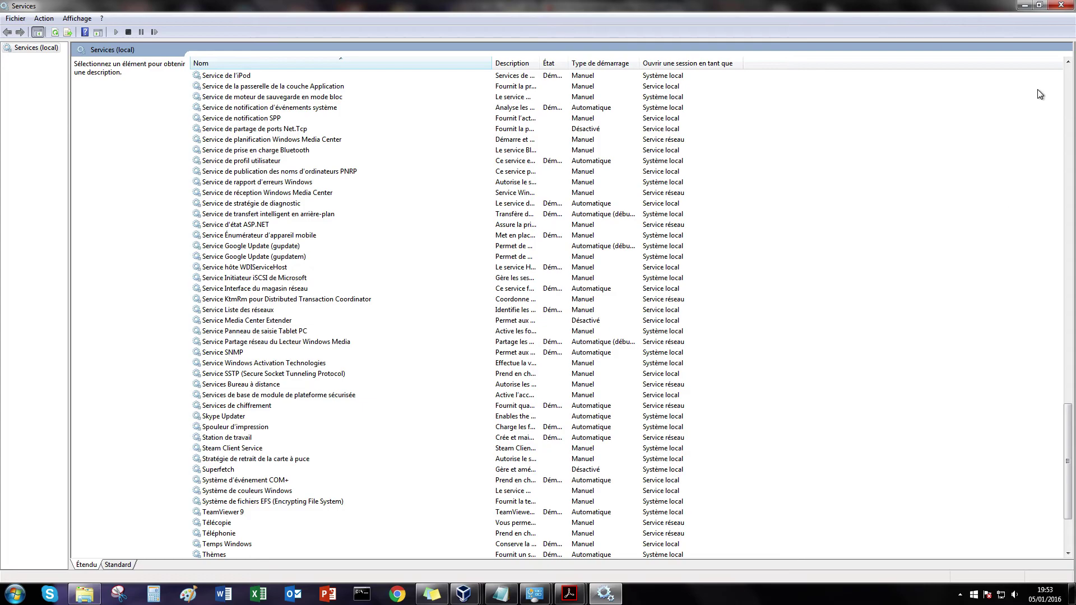
Step: Close Services and open the Local Area Connection's IPv4 settings from Network and Sharing Center
{"action": "left_click", "coordinate": [1061, 5]}
{"action": "left_click", "coordinate": [1002, 600]}
{"action": "left_click", "coordinate": [993, 572]}
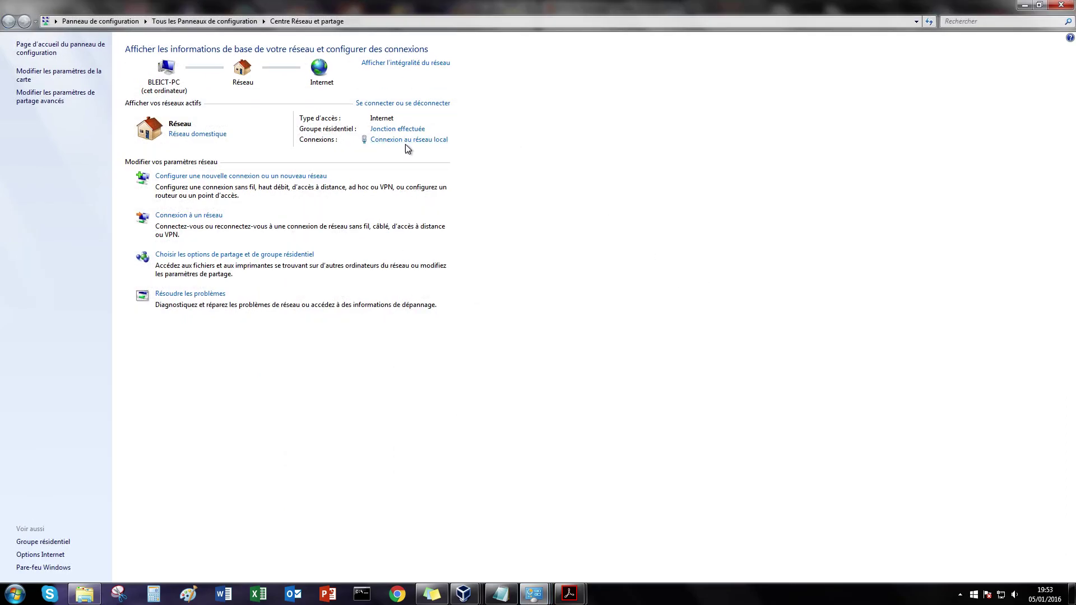
{"action": "left_click", "coordinate": [409, 139]}
{"action": "left_click", "coordinate": [471, 389]}
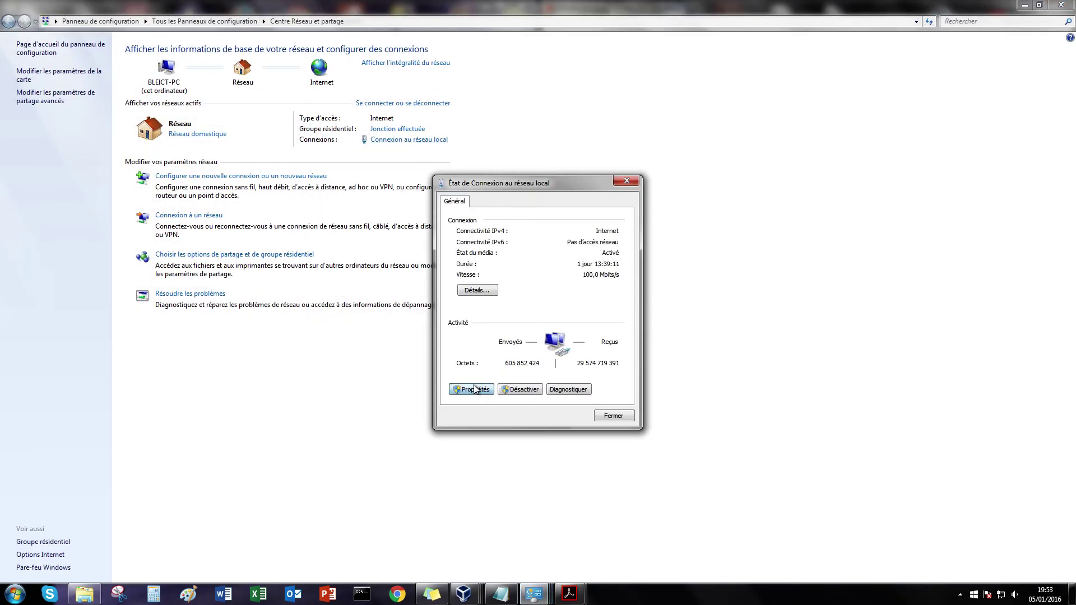
{"action": "double_click", "coordinate": [527, 367]}
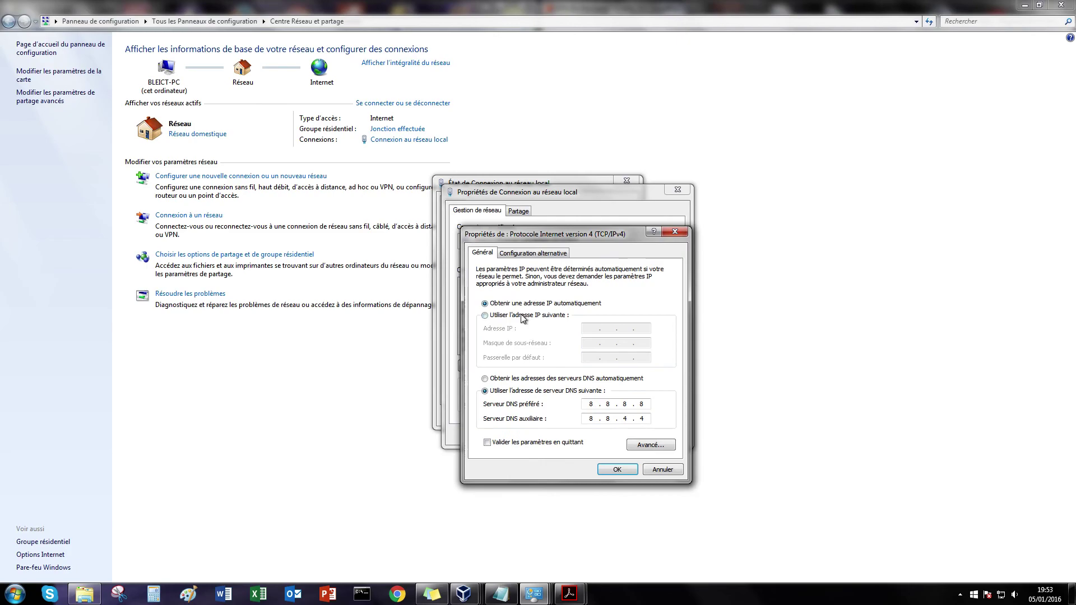
Step: Set static IP 172.16.2.1, mask 255.255.255.192 and gateway 172.16.2.62
{"action": "left_click", "coordinate": [523, 315]}
{"action": "left_click", "coordinate": [594, 327]}
{"action": "type", "text": "175 . . ."}
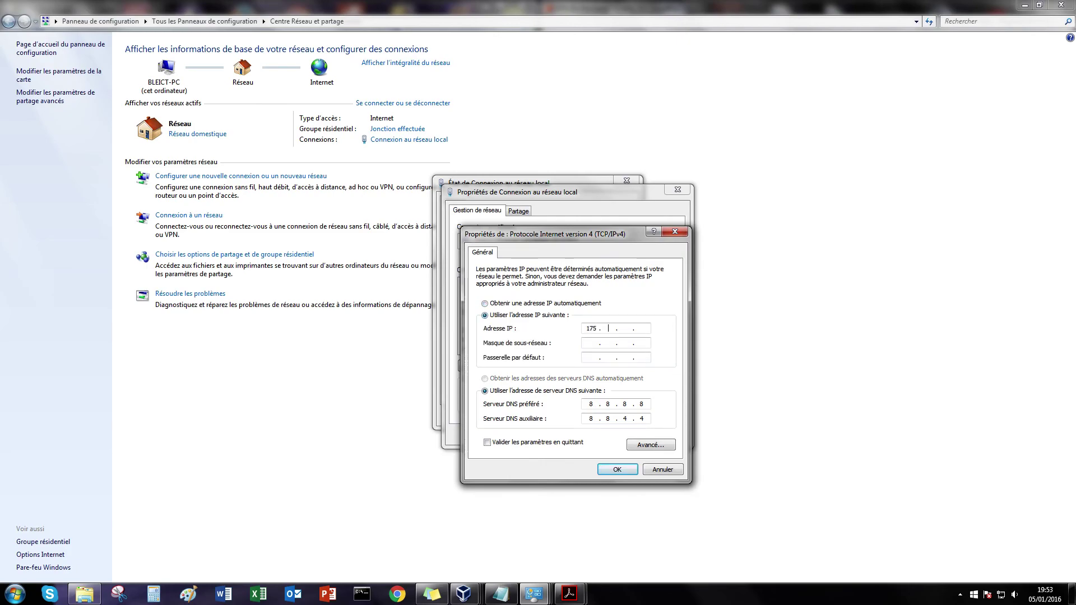
{"action": "key", "text": "BackSpace"}
{"action": "type", "text": "2 . 16 . 2 ."}
{"action": "left_click", "coordinate": [627, 343]}
{"action": "type", "text": "255.255.255.192"}
{"action": "left_click", "coordinate": [587, 359]}
{"action": "type", "text": "172 . 16 . 2 . 62"}
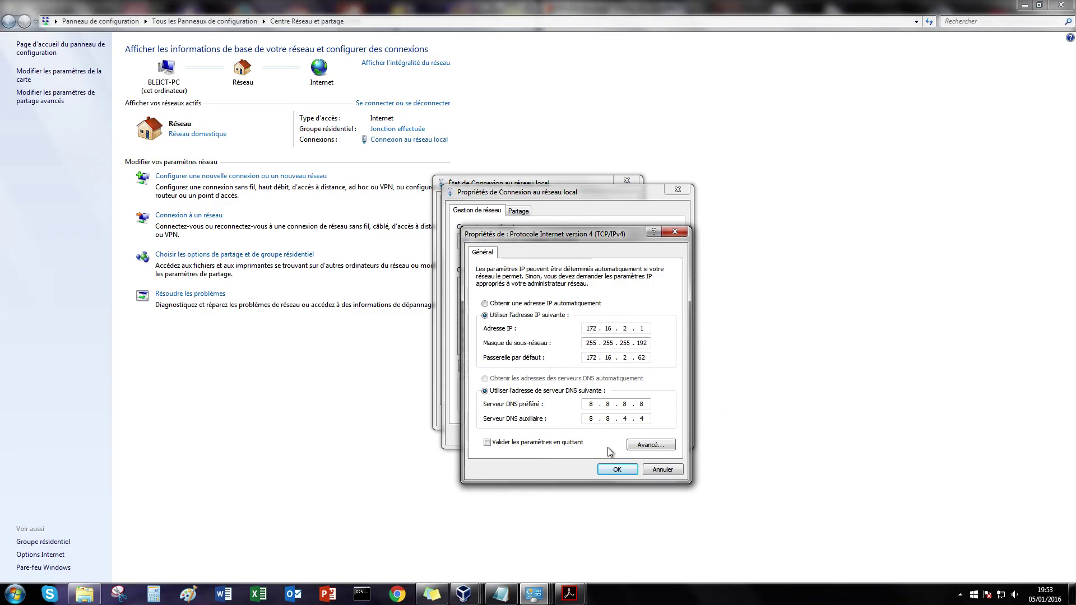
Step: Apply the IPv4 and connection properties and close the connection status window
{"action": "left_click", "coordinate": [620, 470]}
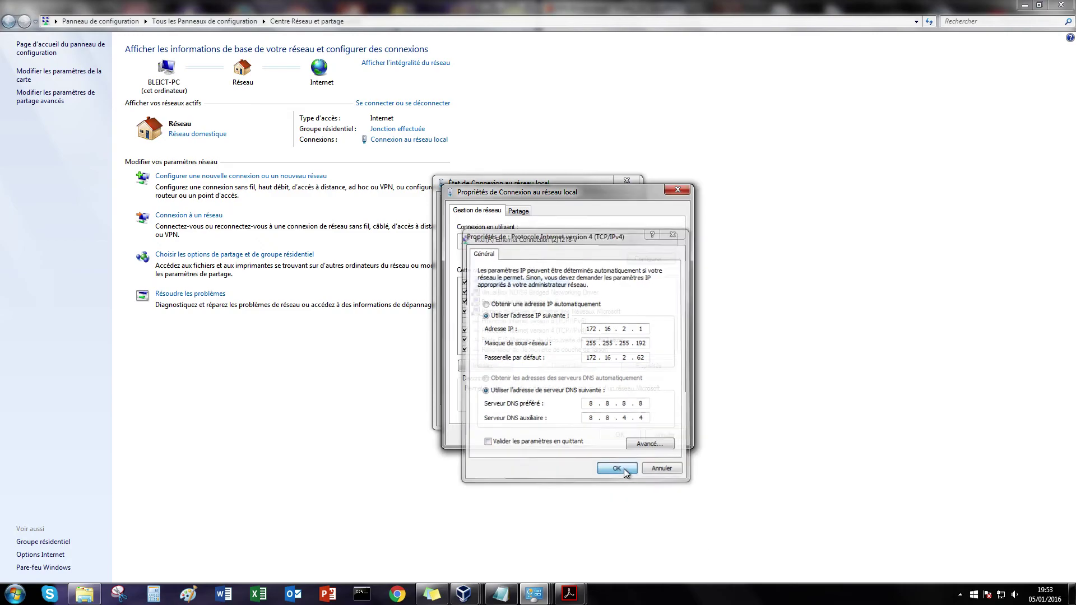
{"action": "left_click", "coordinate": [635, 434]}
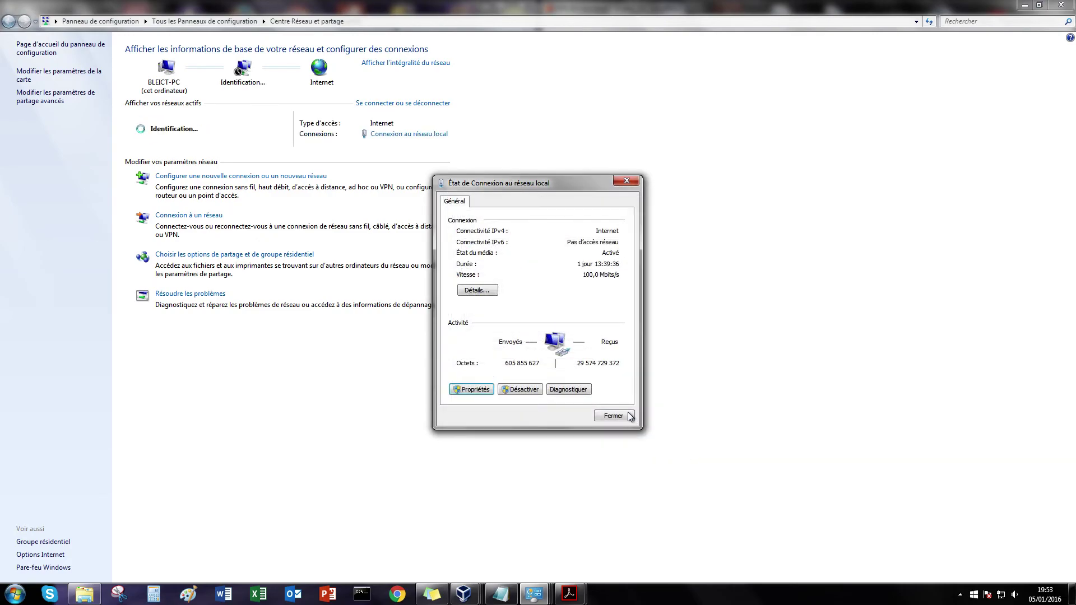
{"action": "left_click", "coordinate": [613, 416]}
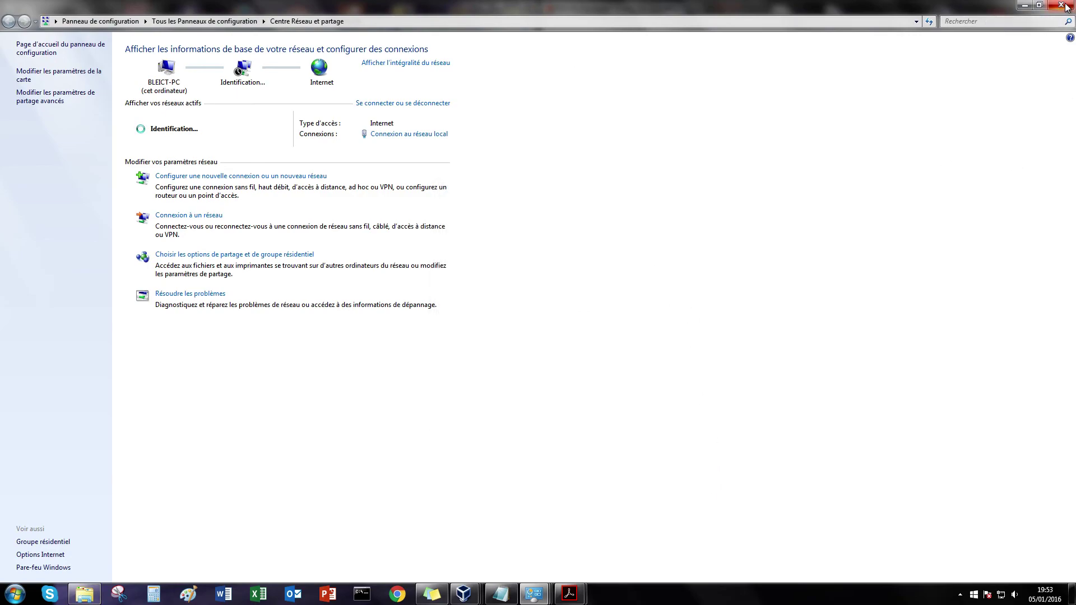
{"action": "left_click", "coordinate": [960, 595]}
Step: Check the Windows Firewall settings in the Control Panel
{"action": "right_click", "coordinate": [959, 501]}
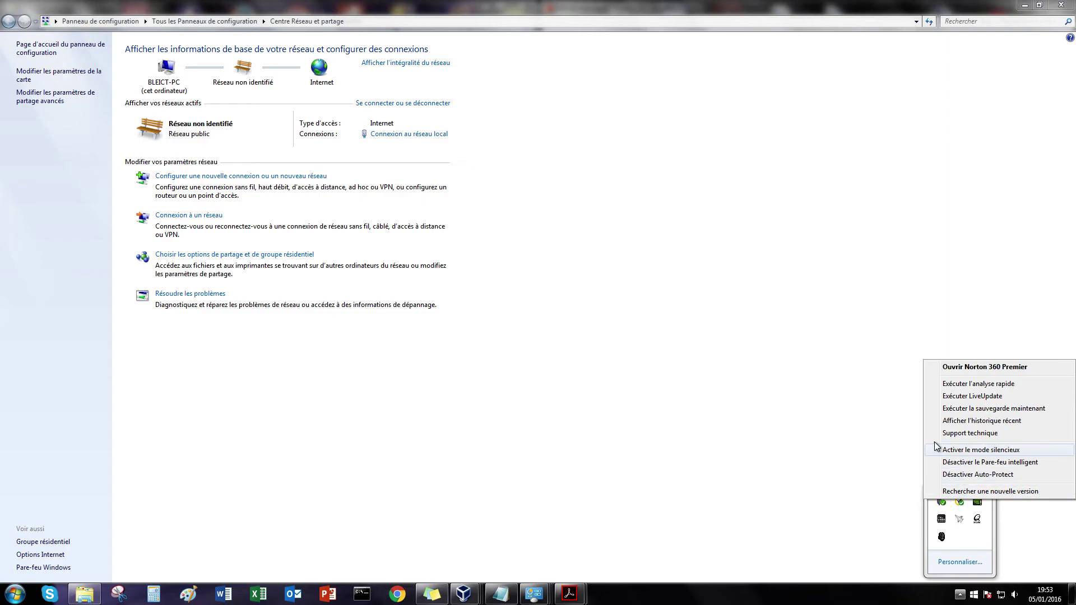
{"action": "left_click", "coordinate": [13, 595]}
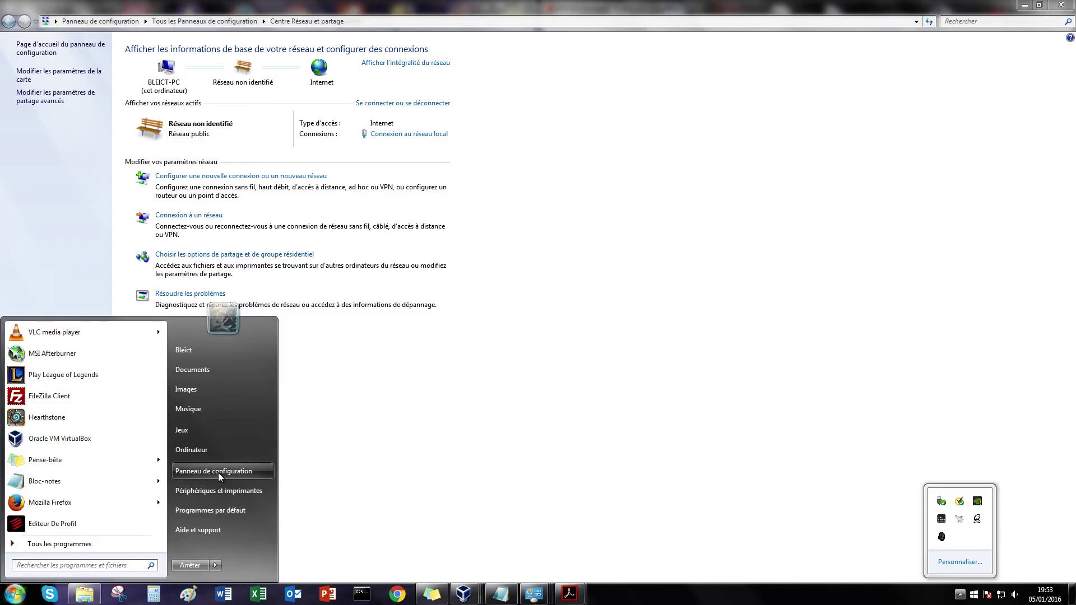
{"action": "left_click", "coordinate": [217, 471]}
{"action": "left_click", "coordinate": [317, 170]}
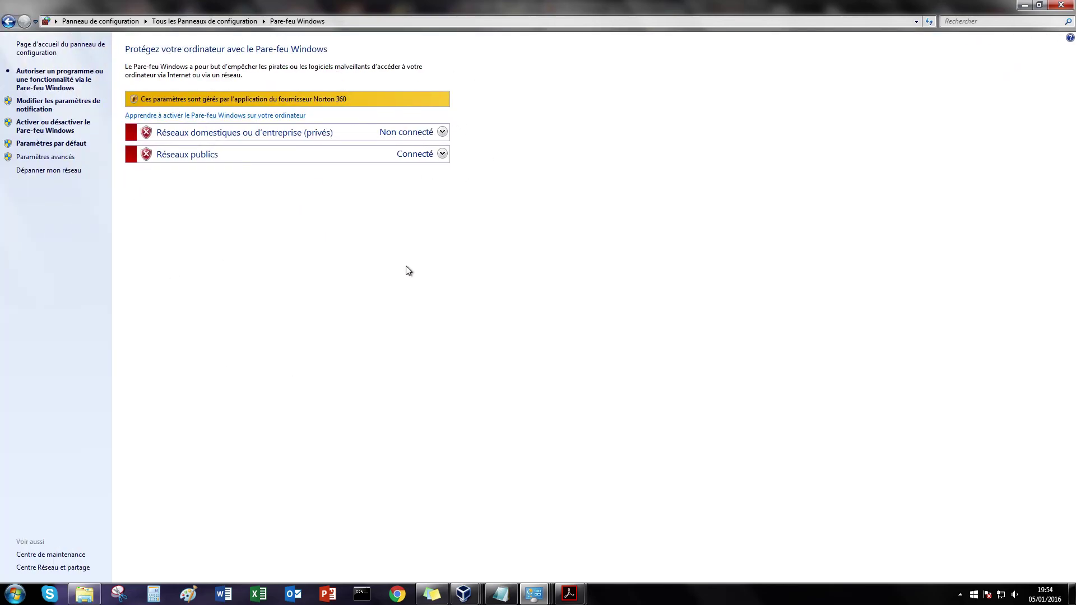
{"action": "left_click", "coordinate": [53, 568]}
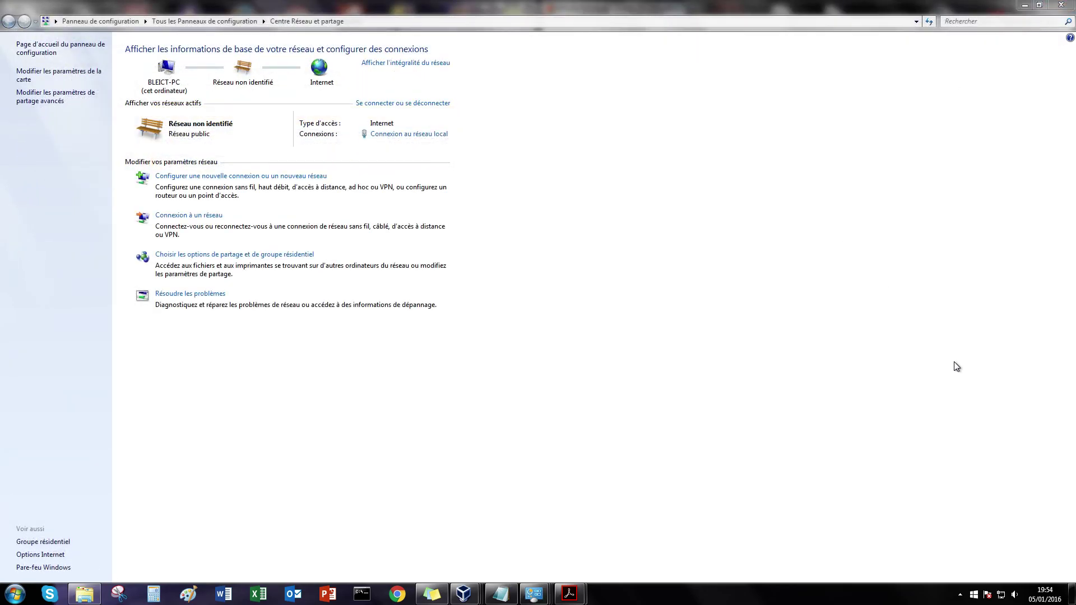
Step: Turn off Norton's smart firewall for 15 minutes and bring the EON VM window forward
{"action": "left_click", "coordinate": [959, 593]}
{"action": "right_click", "coordinate": [959, 500]}
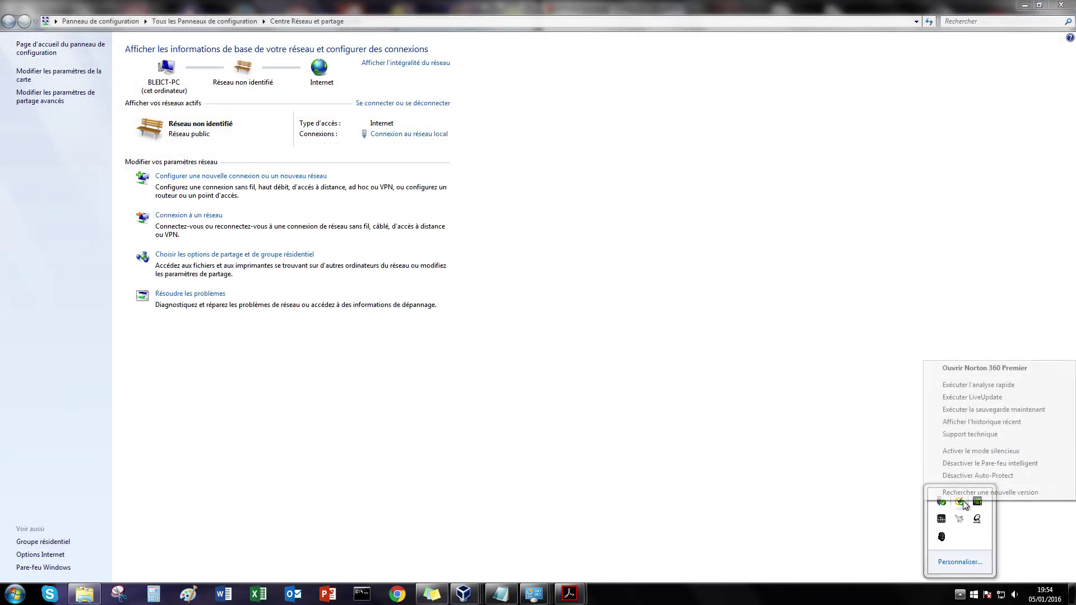
{"action": "left_click", "coordinate": [984, 463]}
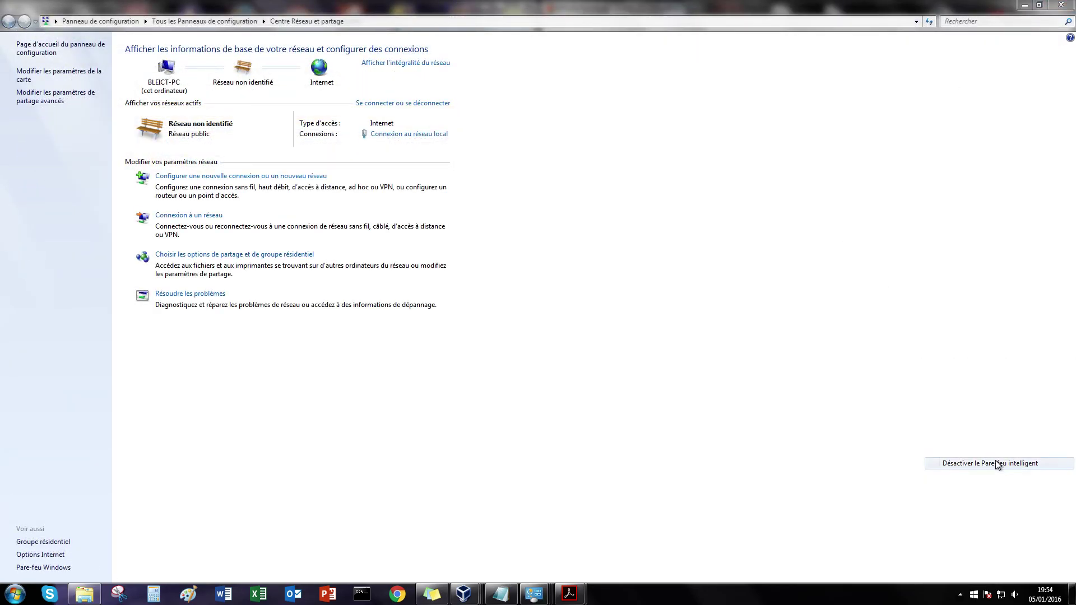
{"action": "left_click", "coordinate": [483, 325]}
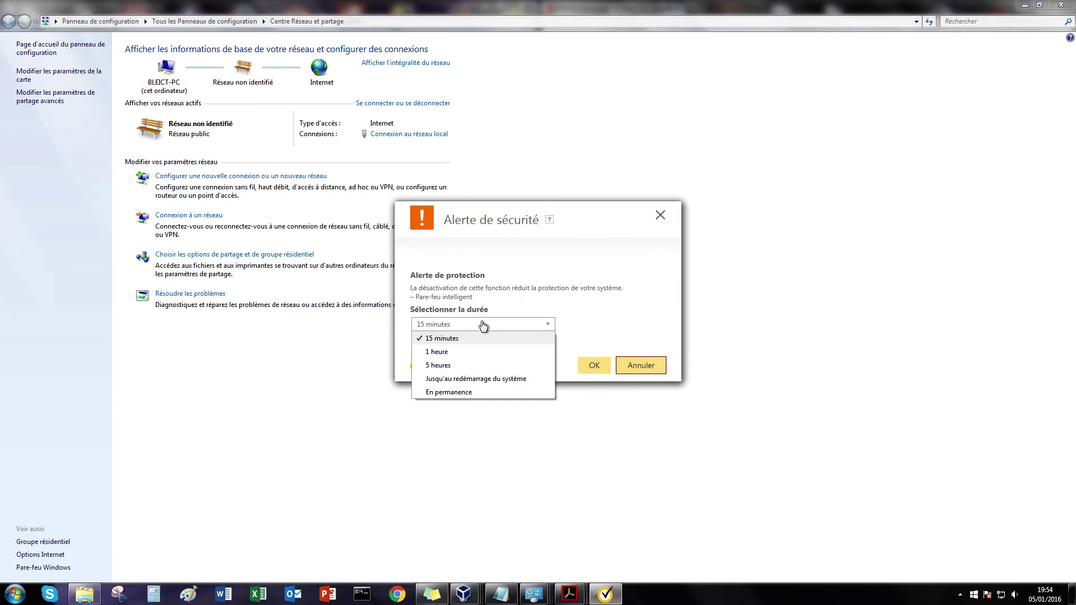
{"action": "left_click", "coordinate": [446, 338]}
{"action": "left_click", "coordinate": [605, 370]}
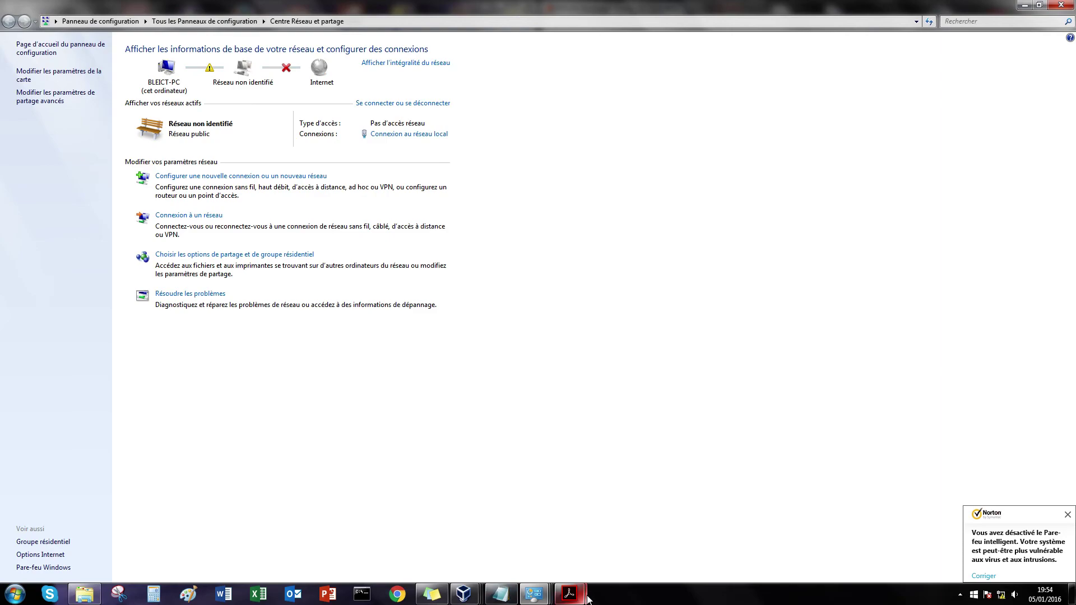
{"action": "mouse_move", "coordinate": [464, 594]}
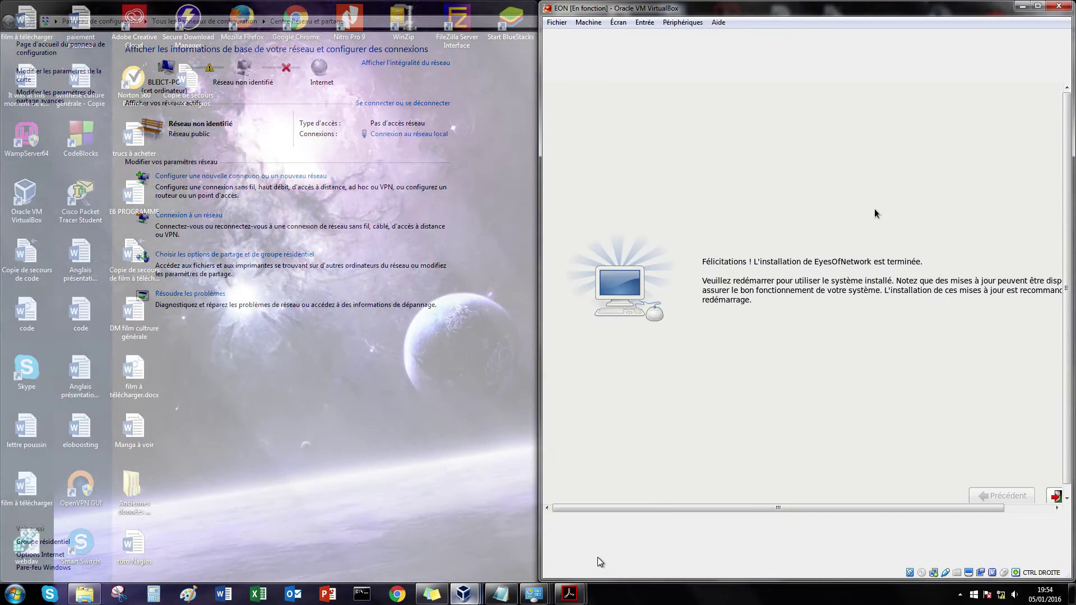
{"action": "left_click", "coordinate": [597, 557]}
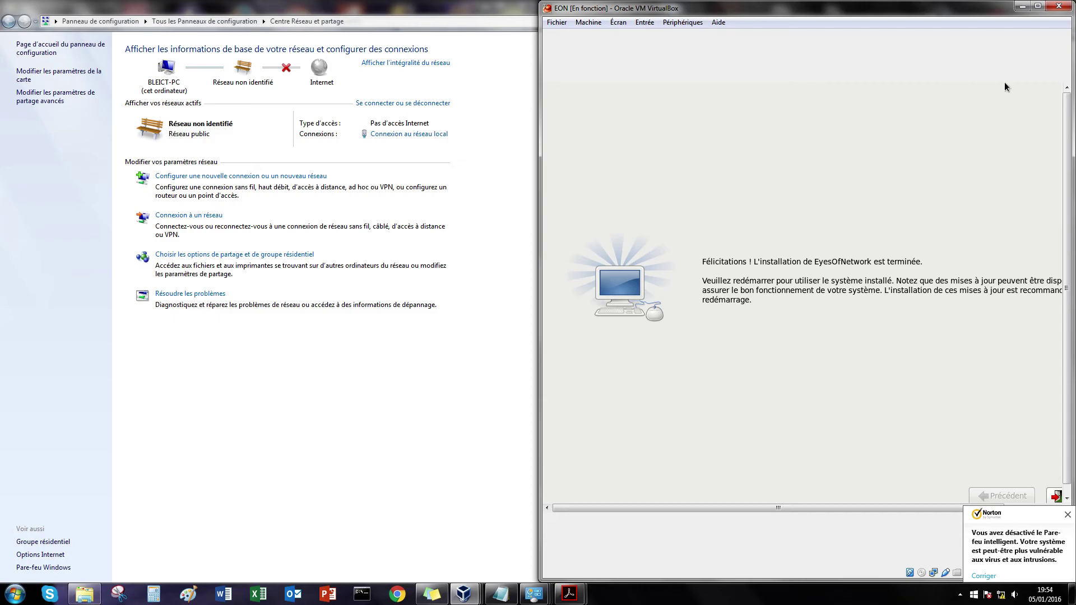
Step: Maximize the EON VM, restart the installed EyesOfNetwork system and dismiss Norton's notification
{"action": "left_click", "coordinate": [1038, 6]}
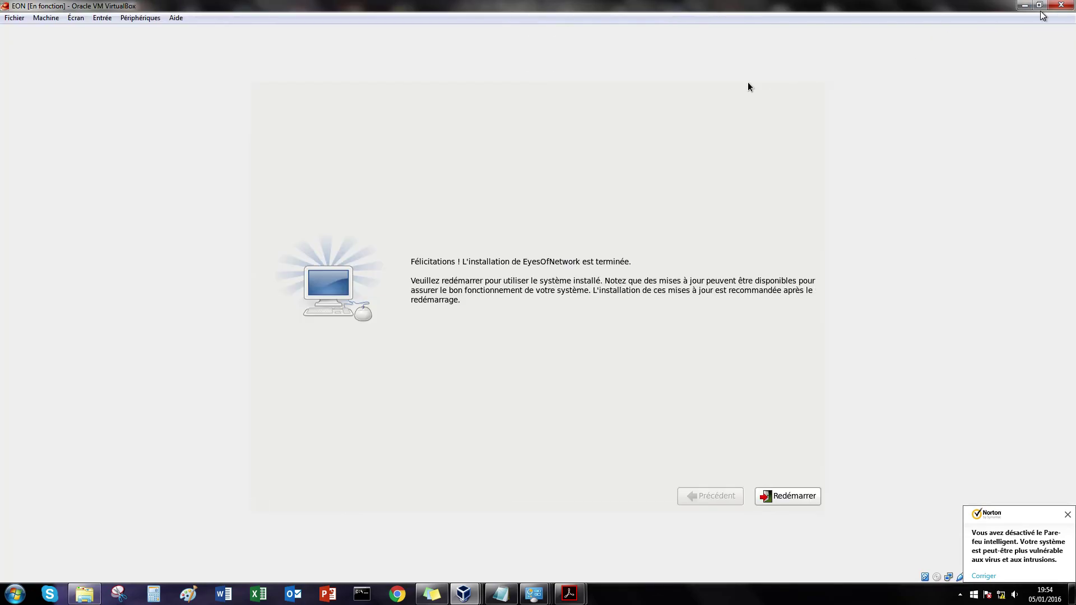
{"action": "left_click", "coordinate": [788, 495]}
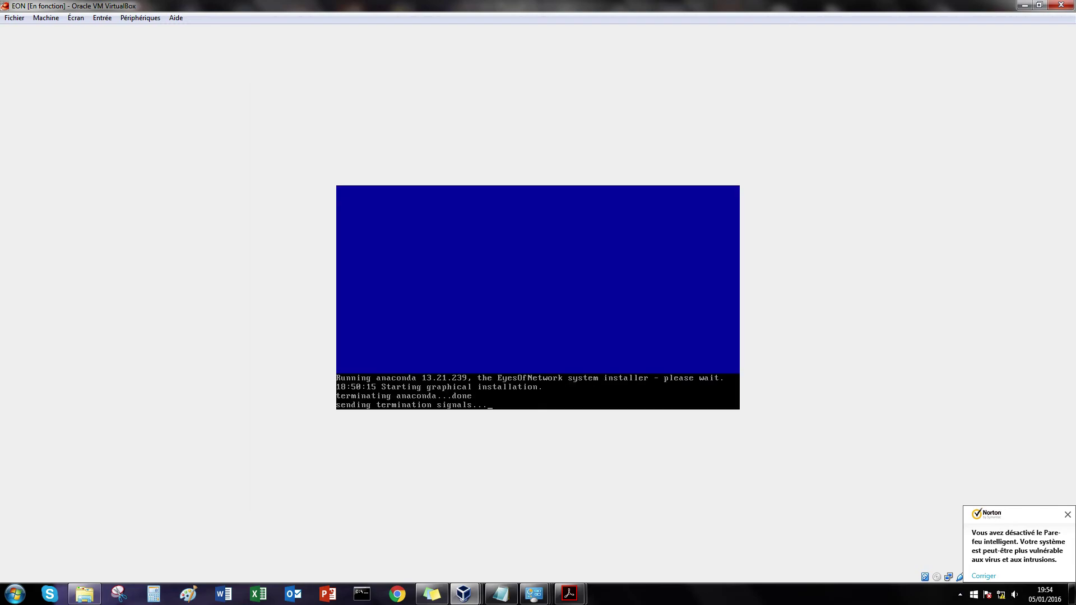
{"action": "left_click", "coordinate": [1068, 515]}
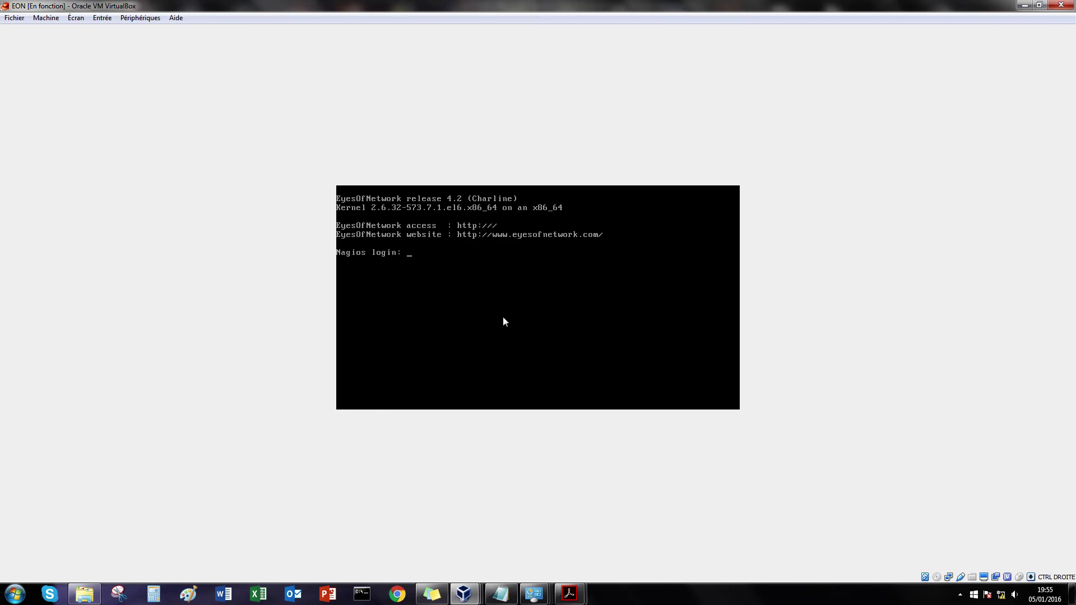
Step: Log in as root and open /etc/sysconfig/network-scripts/ifcfg-eth0 in nano
{"action": "type", "text": "root"}
{"action": "key", "text": "Return"}
{"action": "key", "text": "Return"}
{"action": "type", "text": "nano /etc/"}
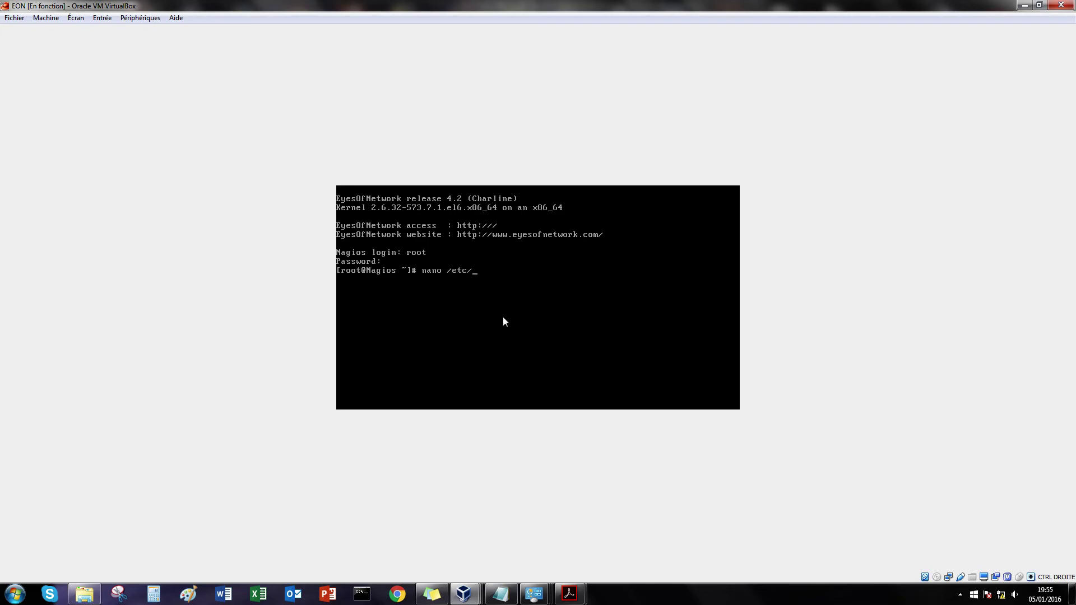
{"action": "type", "text": "sysconfig/network-scripts/ifcfg-"}
{"action": "type", "text": "eth0"}
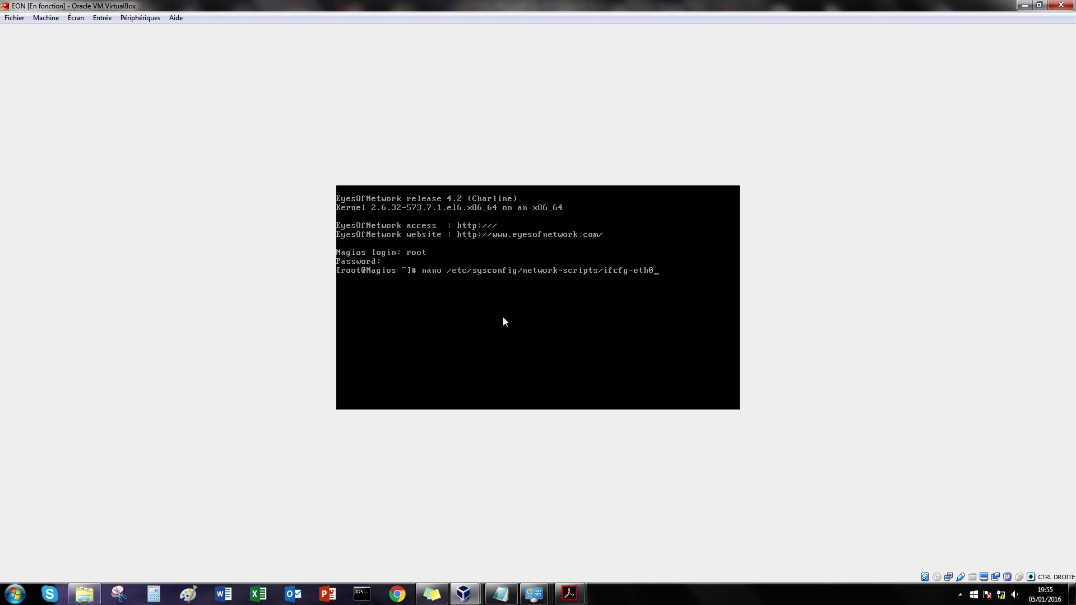
{"action": "key", "text": "Return"}
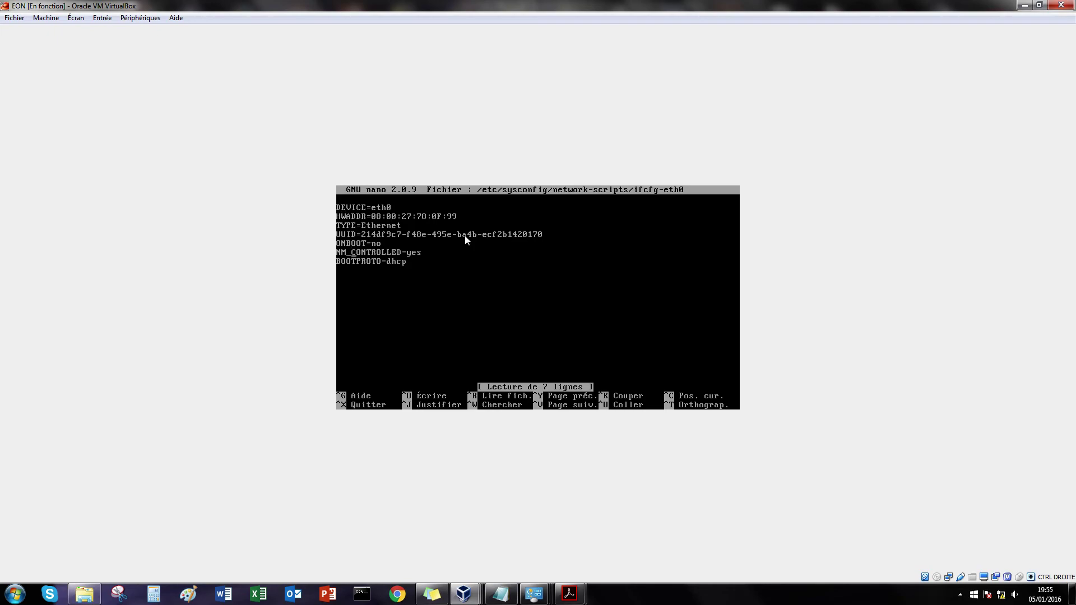
Step: Set ONBOOT=yes, NM_CONTROLLED=no, BOOTPROTO=static, broadcast 172.16.2.63, netmask 255.255.255.192, network 172.16.2.0
{"action": "key", "text": "Delete"}
{"action": "key", "text": "Delete"}
{"action": "type", "text": "yes"}
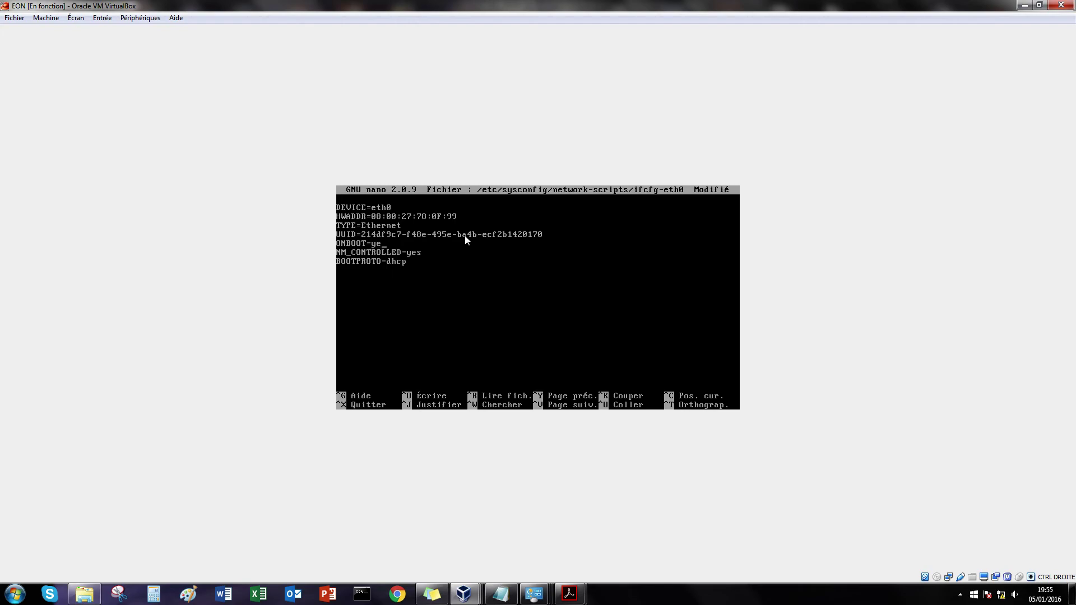
{"action": "key", "text": "Delete"}
{"action": "key", "text": "BackSpace"}
{"action": "key", "text": "BackSpace"}
{"action": "type", "text": "no"}
{"action": "key", "text": "BackSpace"}
{"action": "key", "text": "BackSpace"}
{"action": "key", "text": "BackSpace"}
{"action": "key", "text": "BackSpace"}
{"action": "type", "text": "static "}
{"action": "type", "text": "BROADC"}
{"action": "type", "text": "AST"}
{"action": "type", "text": "="}
{"action": "type", "text": "172.16"}
{"action": "type", "text": ".2.63 "}
{"action": "type", "text": "NET"}
{"action": "type", "text": "MASK"}
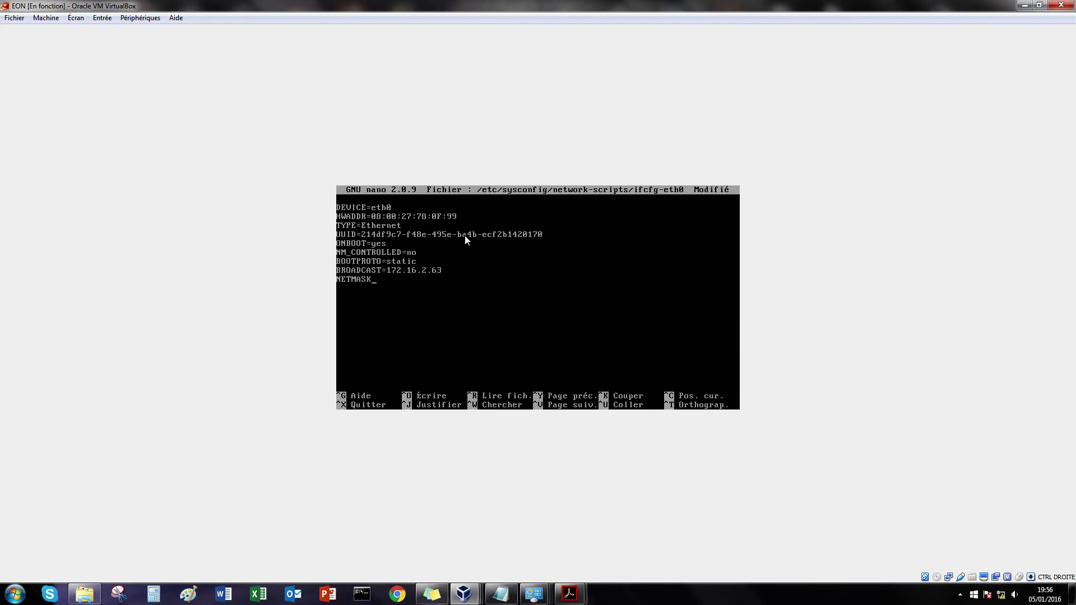
{"action": "type", "text": "=255.255.2"}
{"action": "type", "text": "55.192 "}
{"action": "type", "text": "NETW"}
{"action": "type", "text": "ORK"}
{"action": "type", "text": "="}
{"action": "type", "text": "172.16.2"}
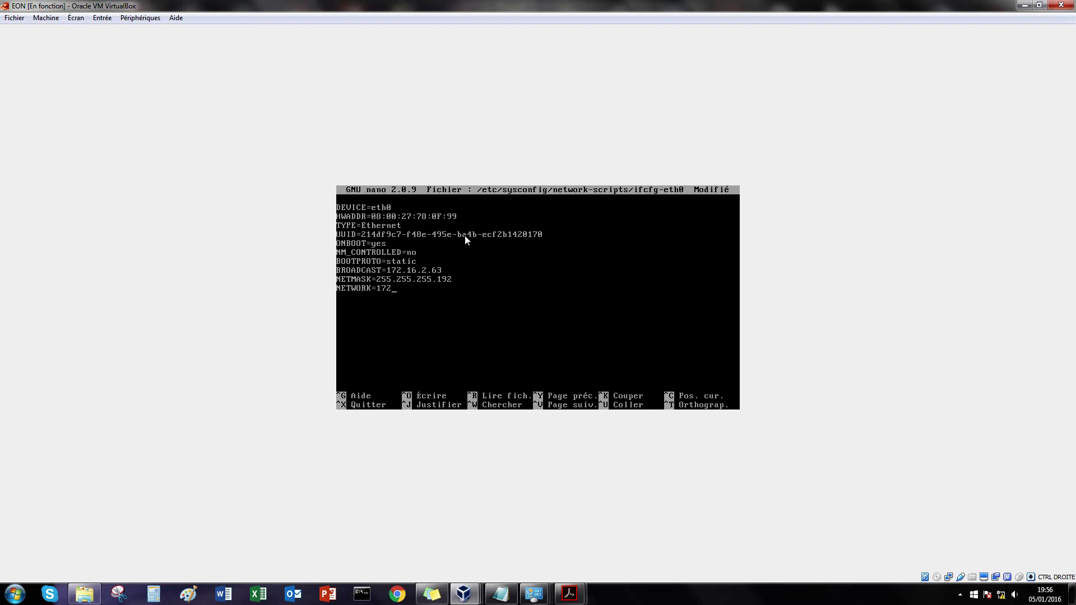
{"action": "type", "text": ".0"}
Step: Add IPADDR=172.16.2.56, checking the Linux network reference sheet
{"action": "mouse_move", "coordinate": [570, 594]}
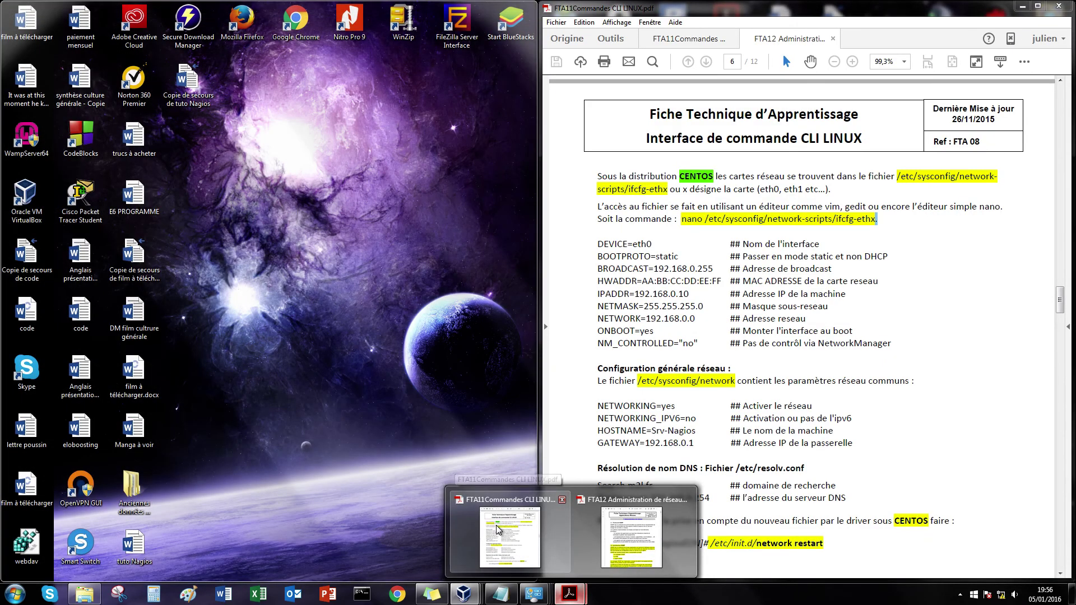
{"action": "left_click", "coordinate": [498, 530]}
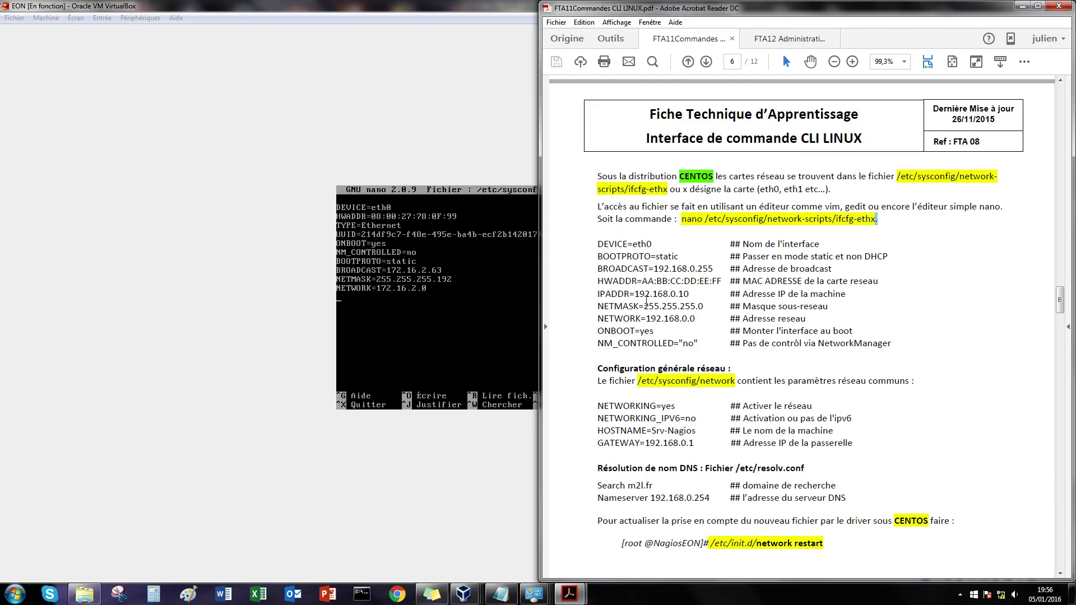
{"action": "left_click", "coordinate": [467, 332]}
{"action": "type", "text": "IPADDRT"}
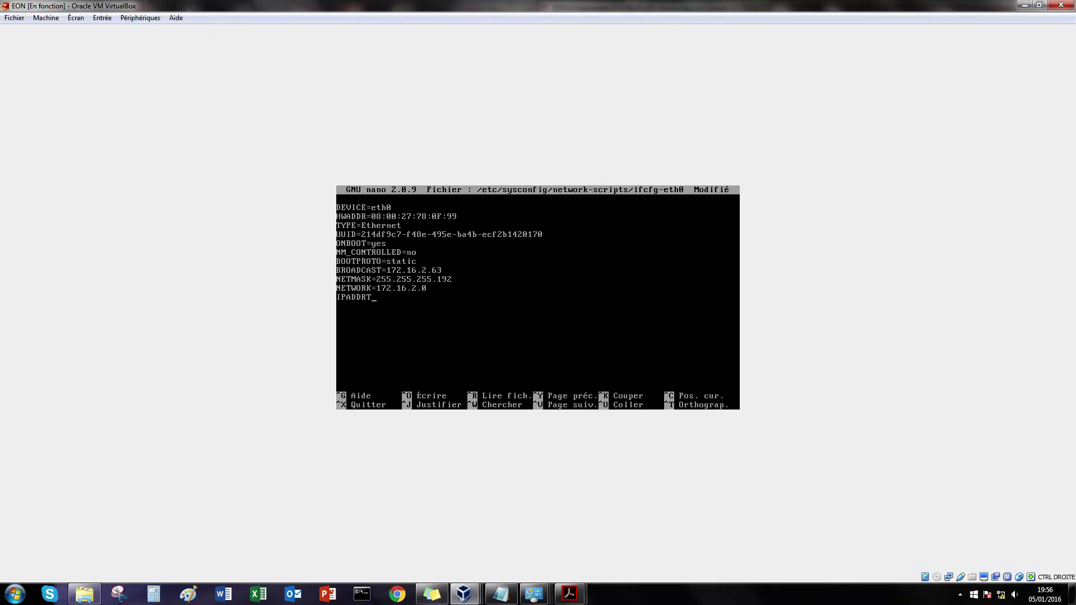
{"action": "key", "text": "BackSpace"}
{"action": "type", "text": "=172.16.2.56"}
{"action": "mouse_move", "coordinate": [569, 594]}
{"action": "left_click", "coordinate": [493, 533]}
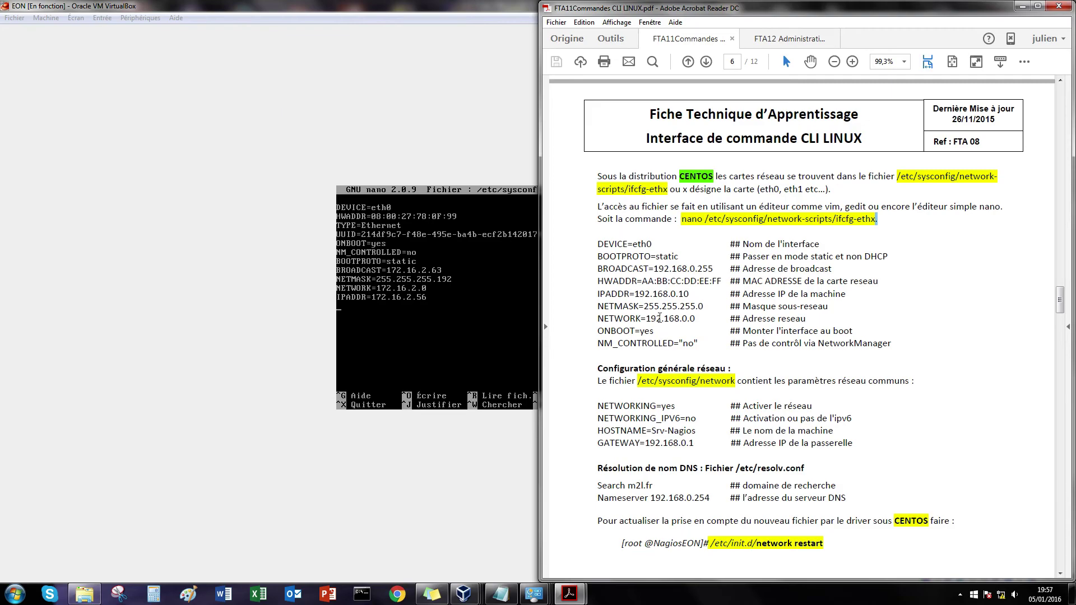
{"action": "left_click", "coordinate": [486, 324]}
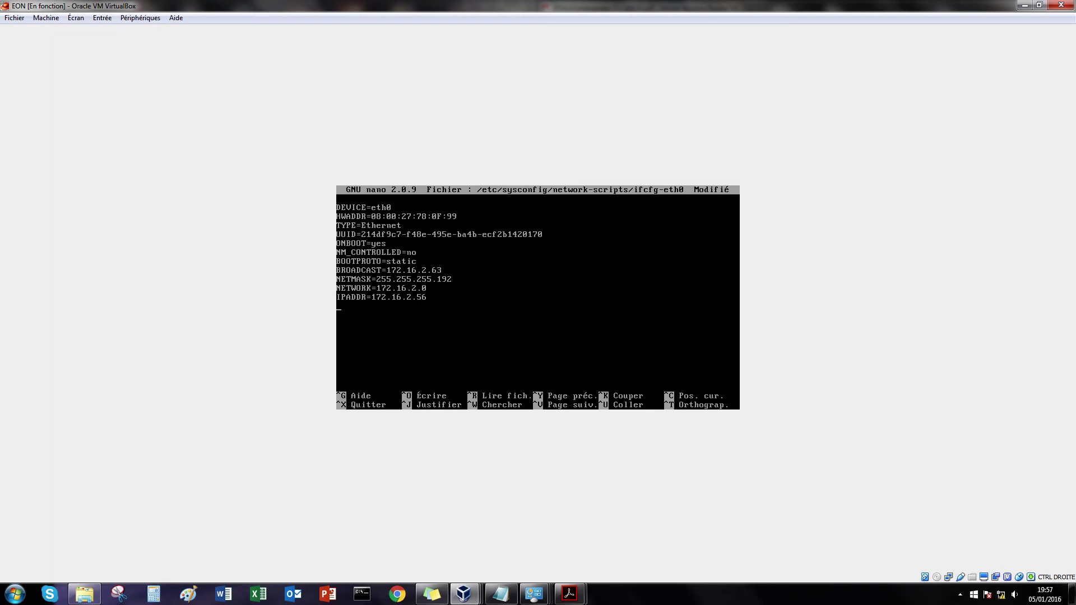
Step: Save ifcfg-eth0 and exit nano
{"action": "key", "text": "ctrl+o"}
{"action": "key", "text": "Return"}
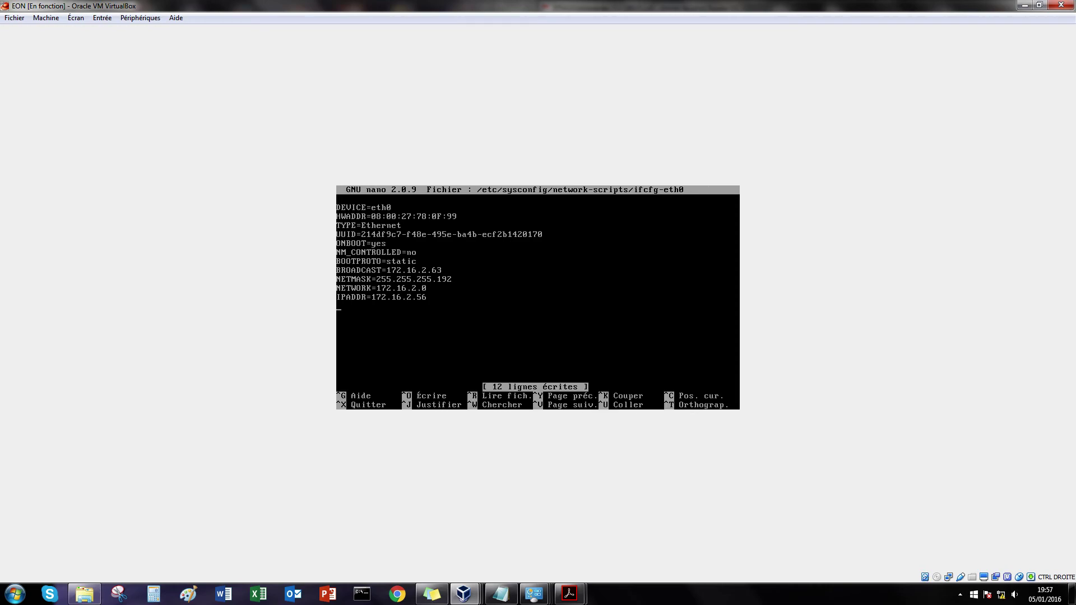
{"action": "key", "text": "ctrl+x"}
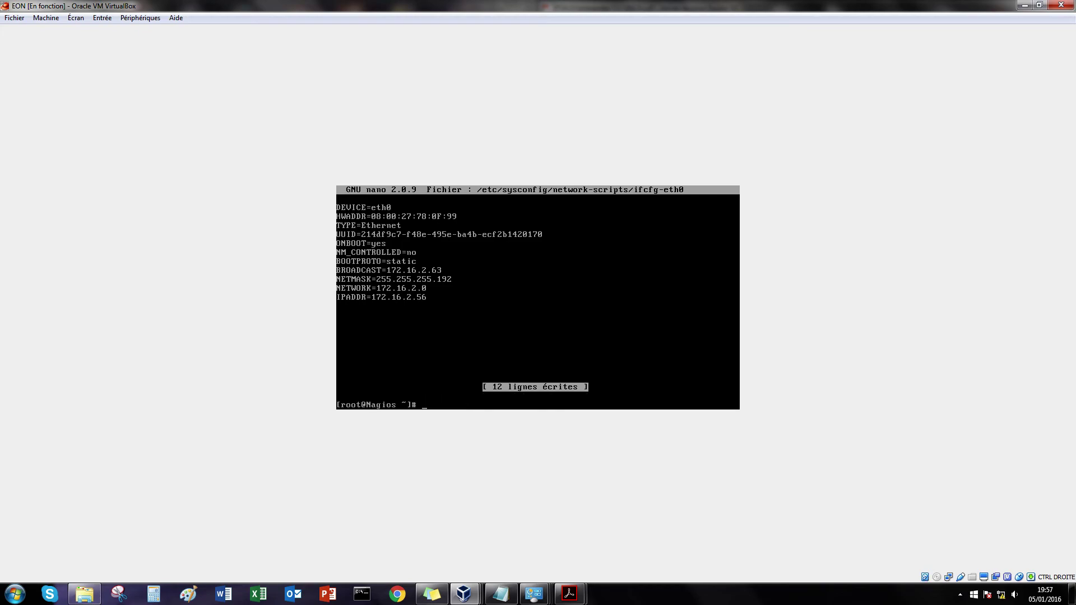
Step: Add GATEWAY=172.16.2.62 to /etc/sysconfig/network in nano and save the file
{"action": "type", "text": "nano /etc/sysconfig/network"}
{"action": "key", "text": "Return"}
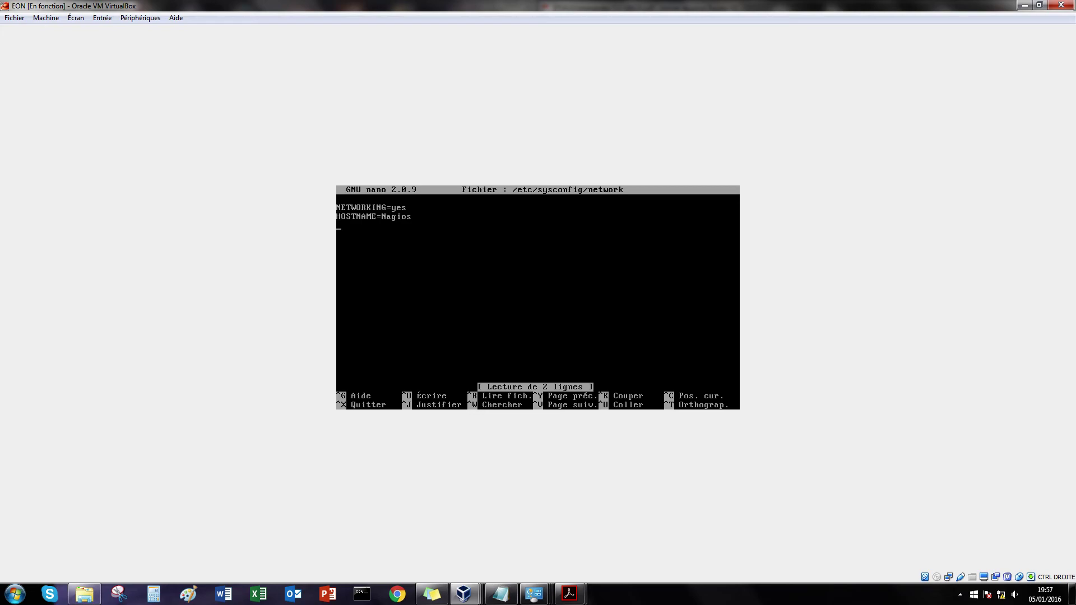
{"action": "type", "text": "GATEWAY=172.16.2.62"}
{"action": "key", "text": "ctrl+o"}
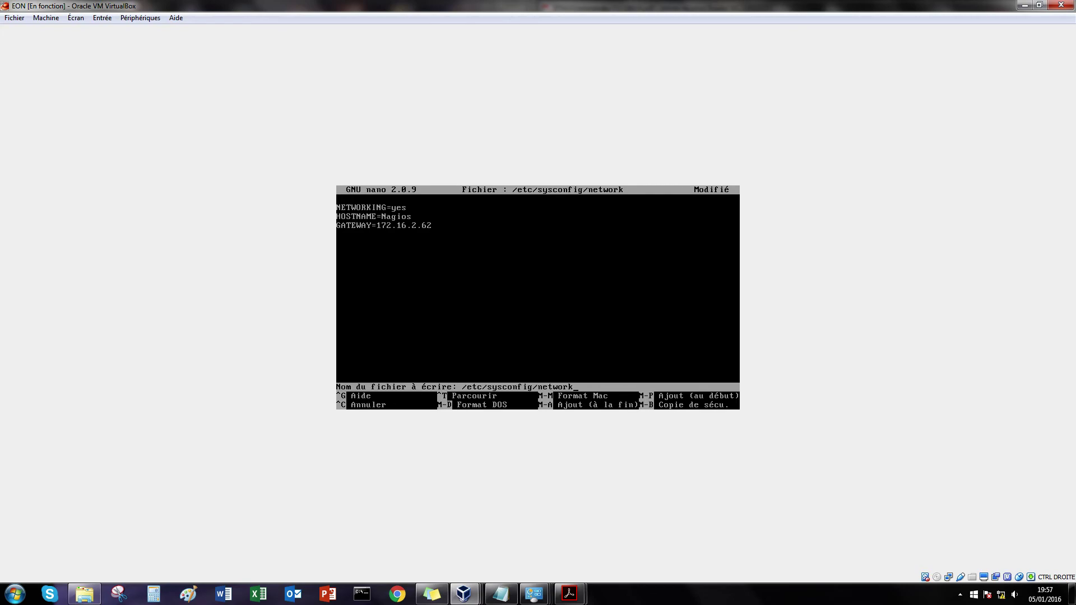
{"action": "key", "text": "Return"}
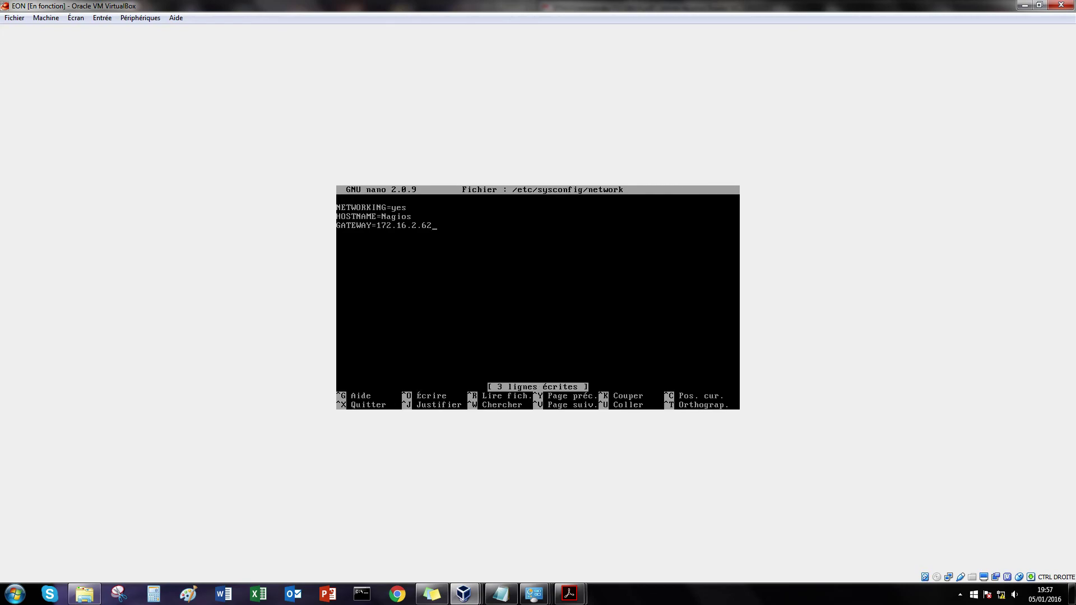
{"action": "key", "text": "ctrl+x"}
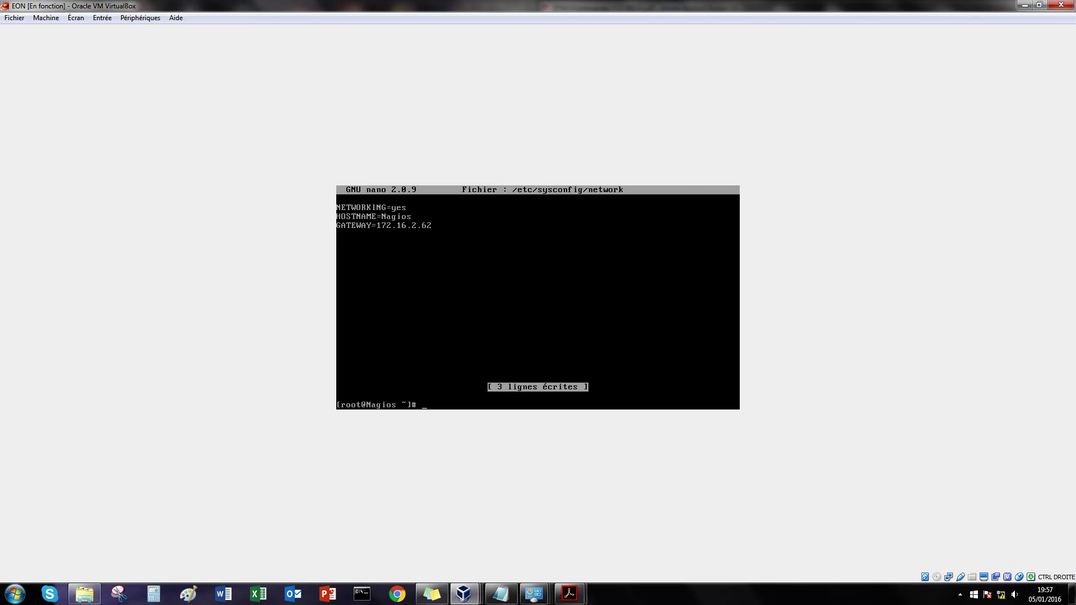
{"action": "type", "text": "/etc/init.d/network restart"}
Step: Run /etc/init.d/network restart, then ifconfig to confirm eth0 at 172.16.2.56
{"action": "key", "text": "Return"}
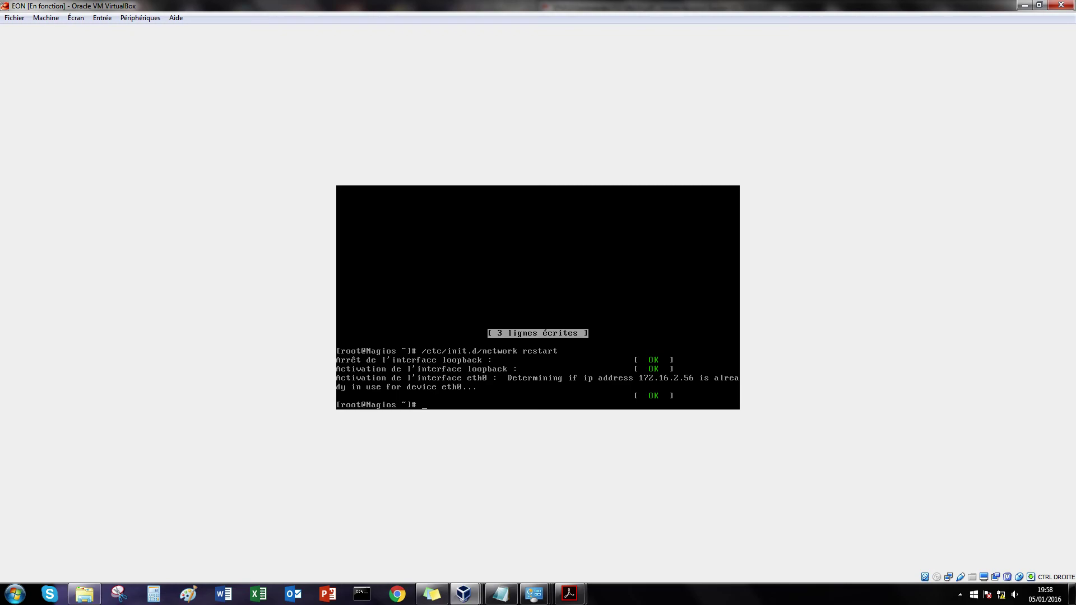
{"action": "type", "text": "ifconfig"}
{"action": "key", "text": "Return"}
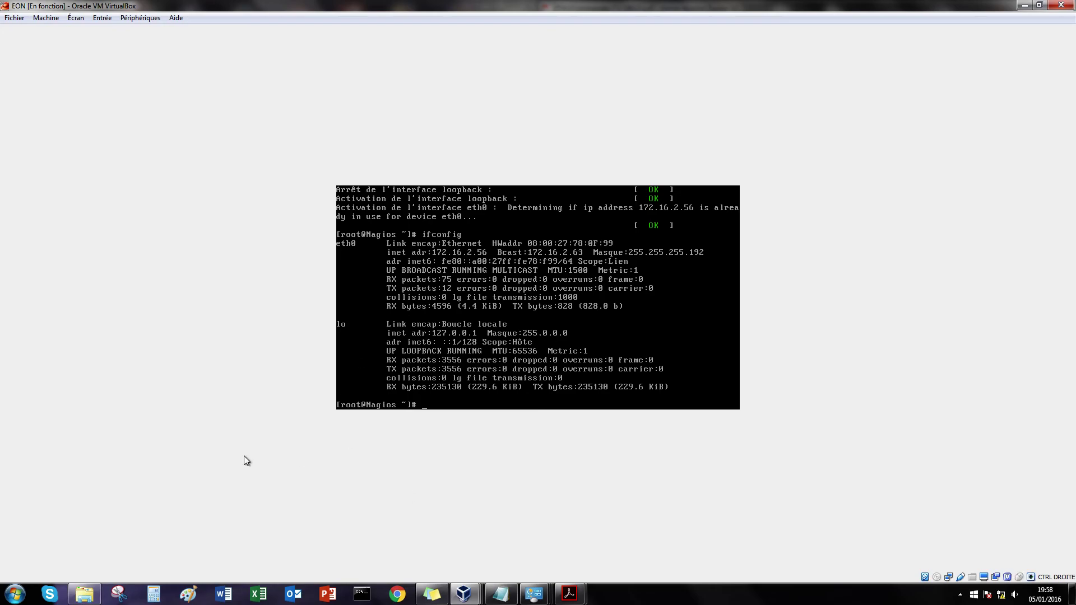
{"action": "left_click", "coordinate": [371, 601]}
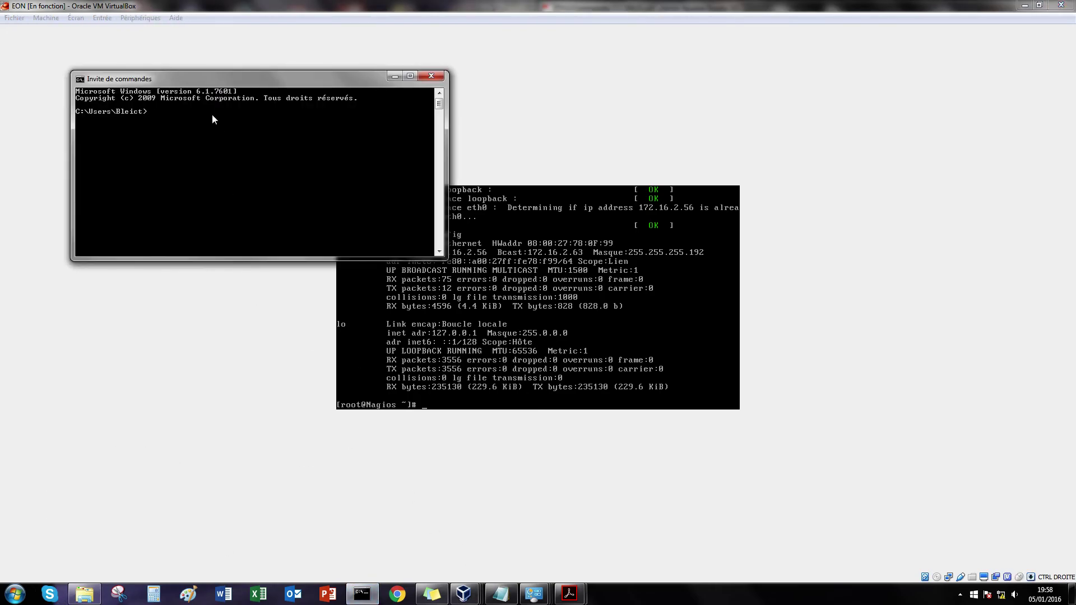
{"action": "type", "text": "ping 172.16.2.56"}
{"action": "key", "text": "Return"}
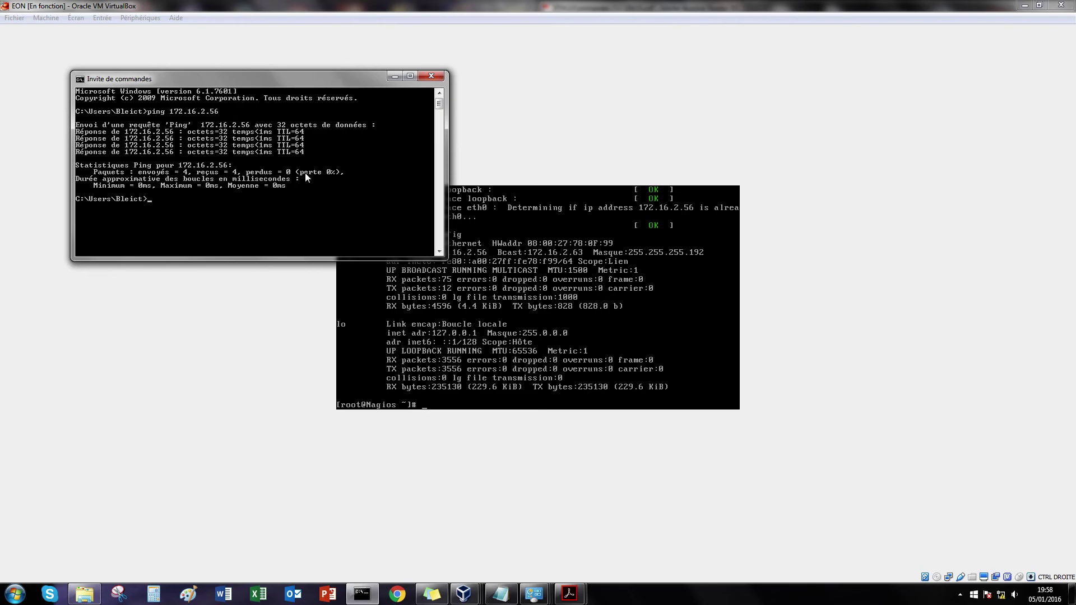
{"action": "left_click", "coordinate": [432, 76]}
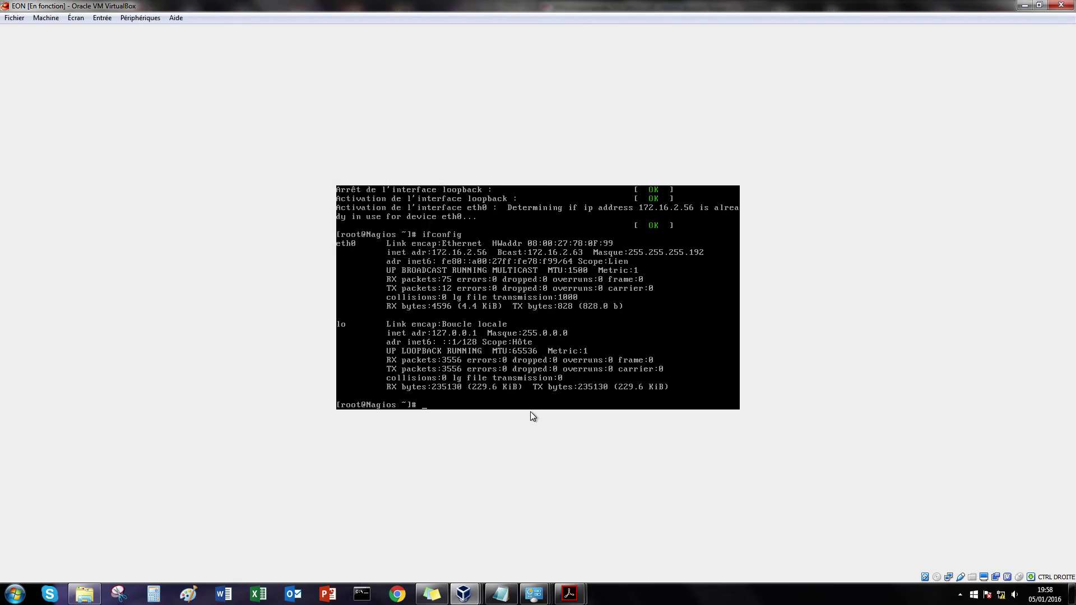
Step: Load 172.16.2.56 in a new Chrome tab and sign in as admin with the account password
{"action": "left_click", "coordinate": [470, 404]}
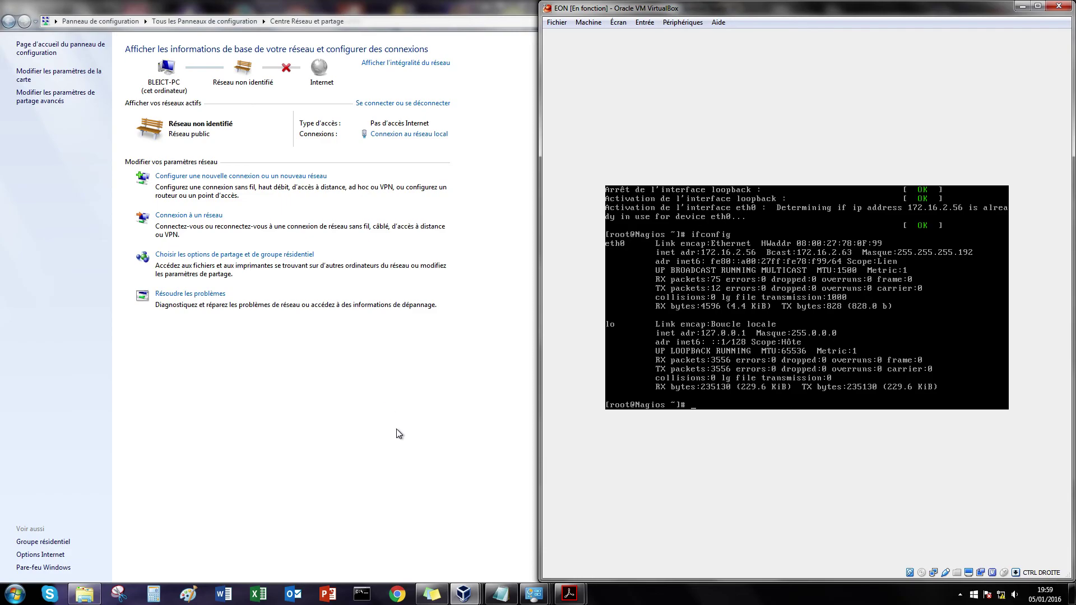
{"action": "left_click", "coordinate": [396, 594]}
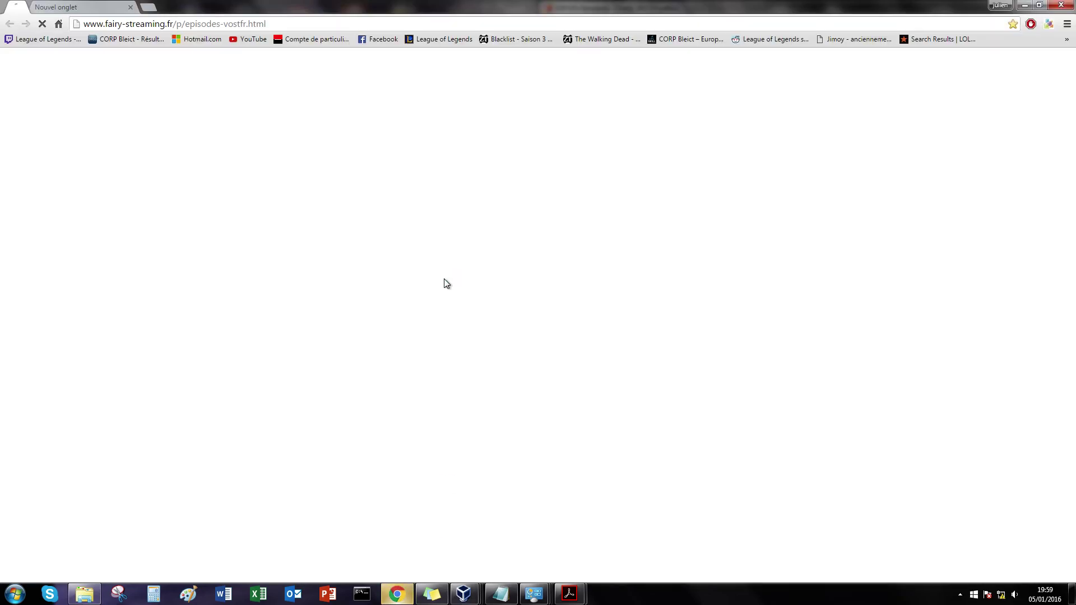
{"action": "left_click", "coordinate": [92, 5]}
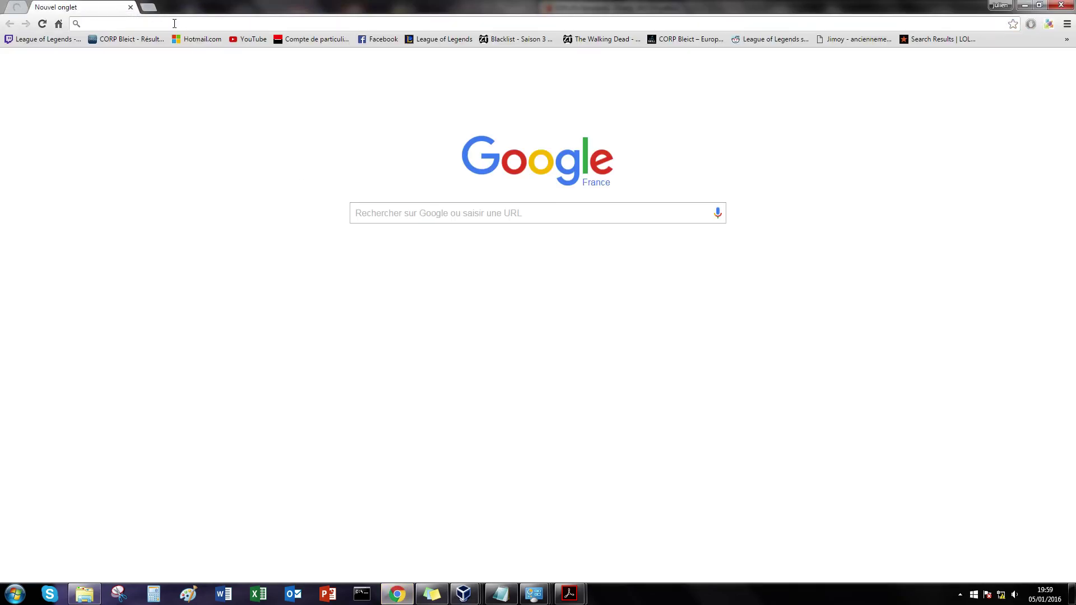
{"action": "type", "text": "172.16.2.56"}
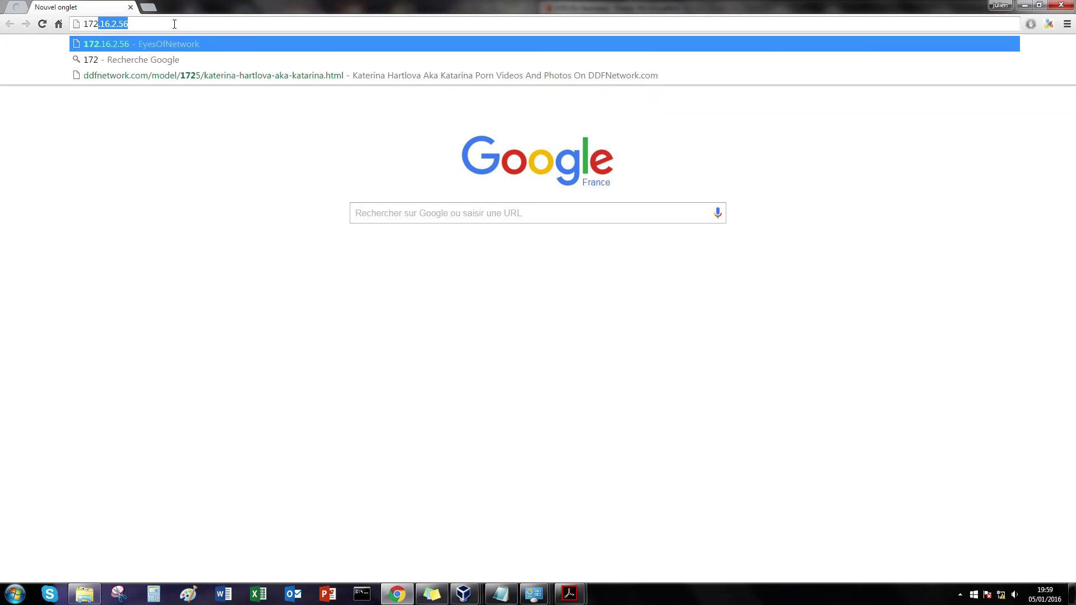
{"action": "key", "text": "Return"}
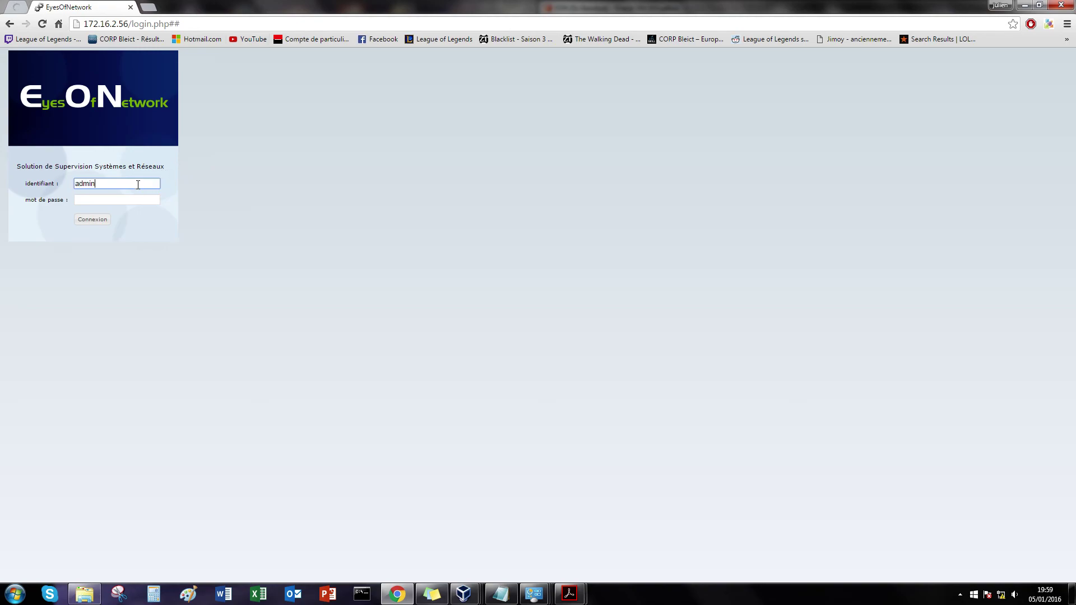
{"action": "left_click", "coordinate": [144, 201]}
{"action": "type", "text": "a"}
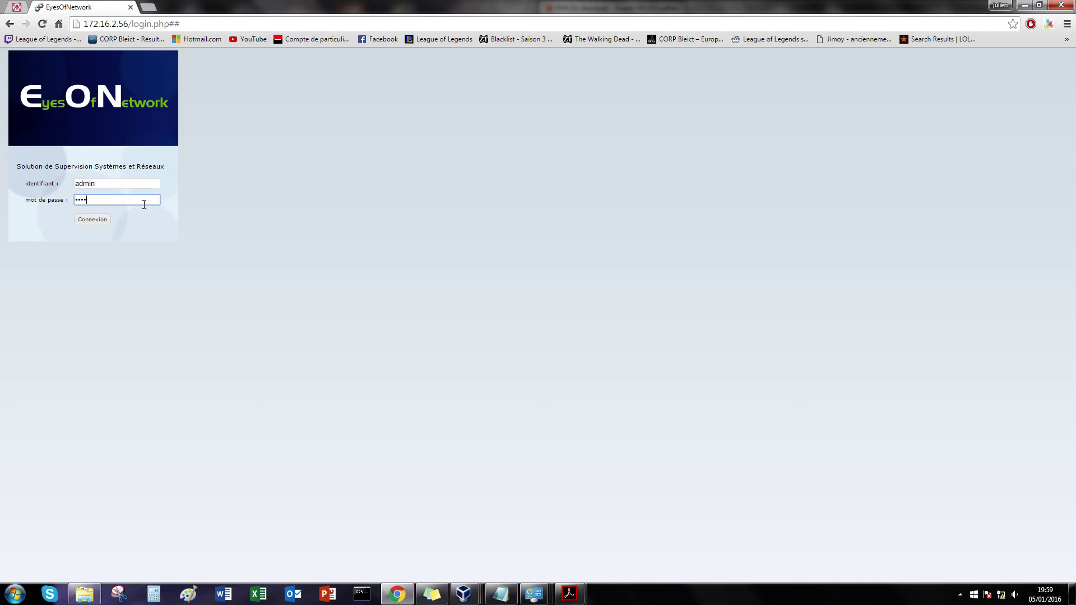
{"action": "type", "text": "dmin"}
{"action": "key", "text": "Return"}
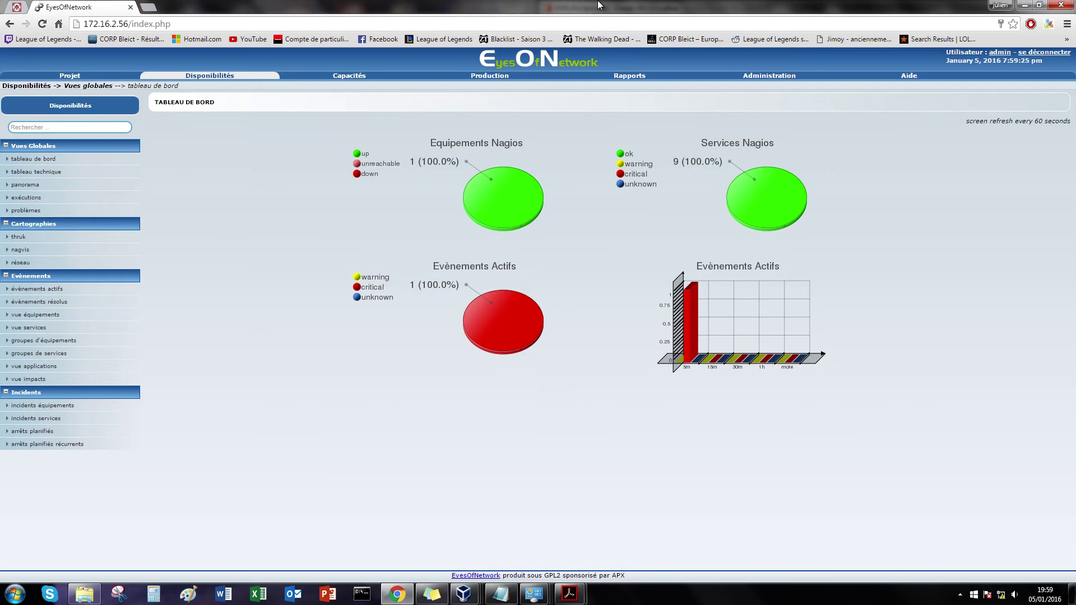
Step: Run Administration's snmpwalk on 172.16.2.56 with community EyesOfNetwork, version 2c, and scroll the output
{"action": "left_click", "coordinate": [778, 76]}
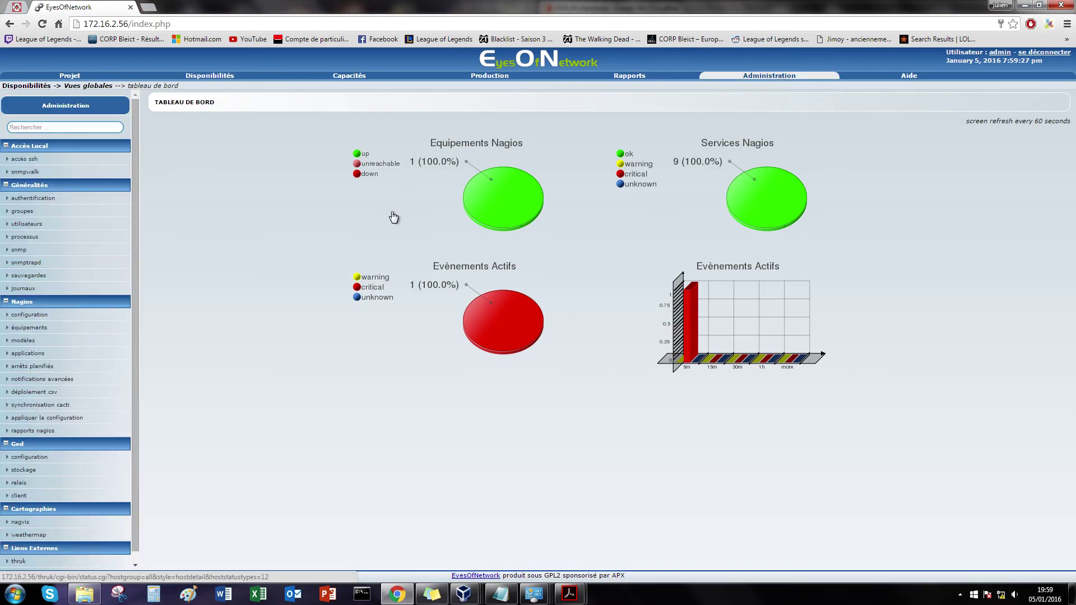
{"action": "left_click", "coordinate": [29, 173]}
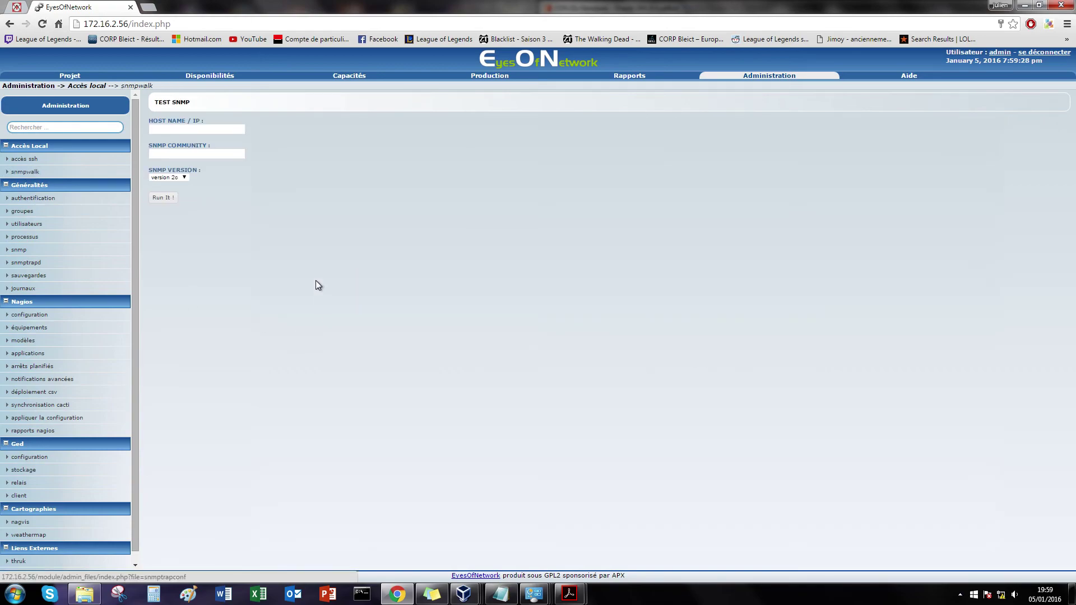
{"action": "left_click", "coordinate": [212, 131]}
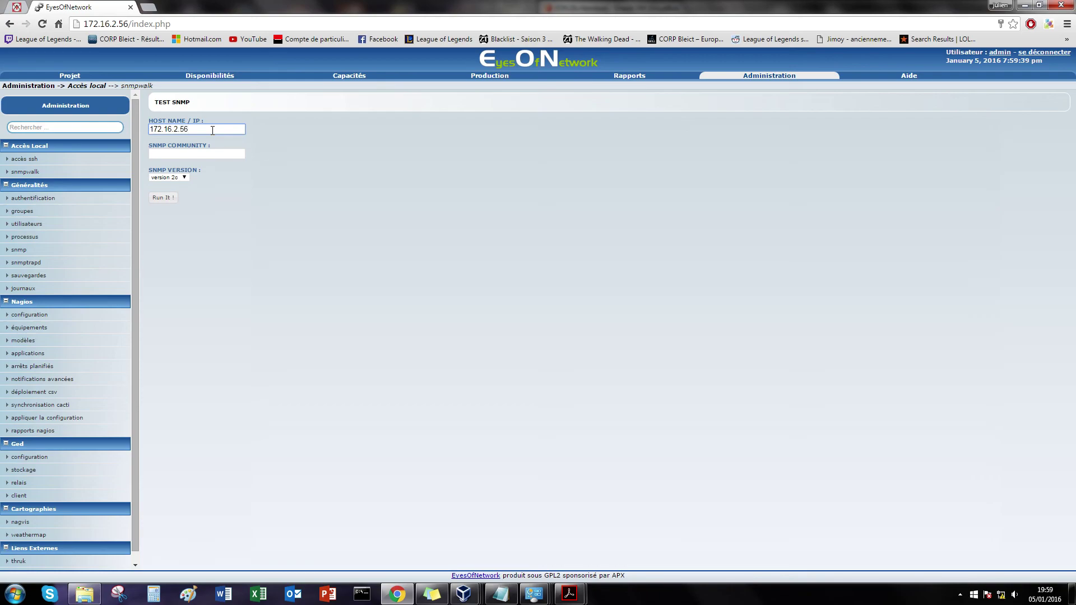
{"action": "left_click", "coordinate": [218, 158]}
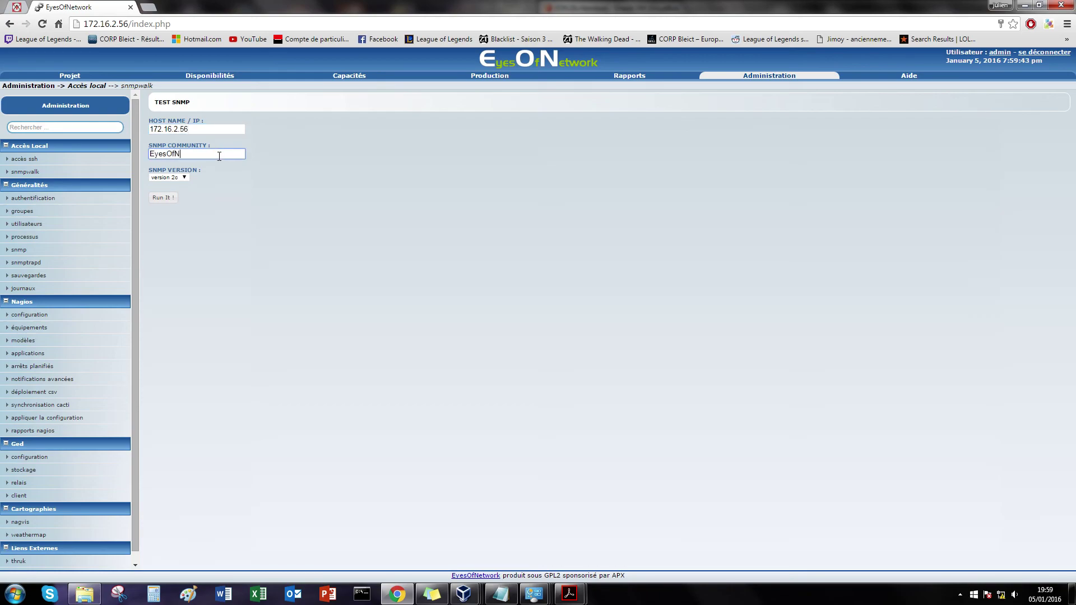
{"action": "left_click", "coordinate": [169, 196]}
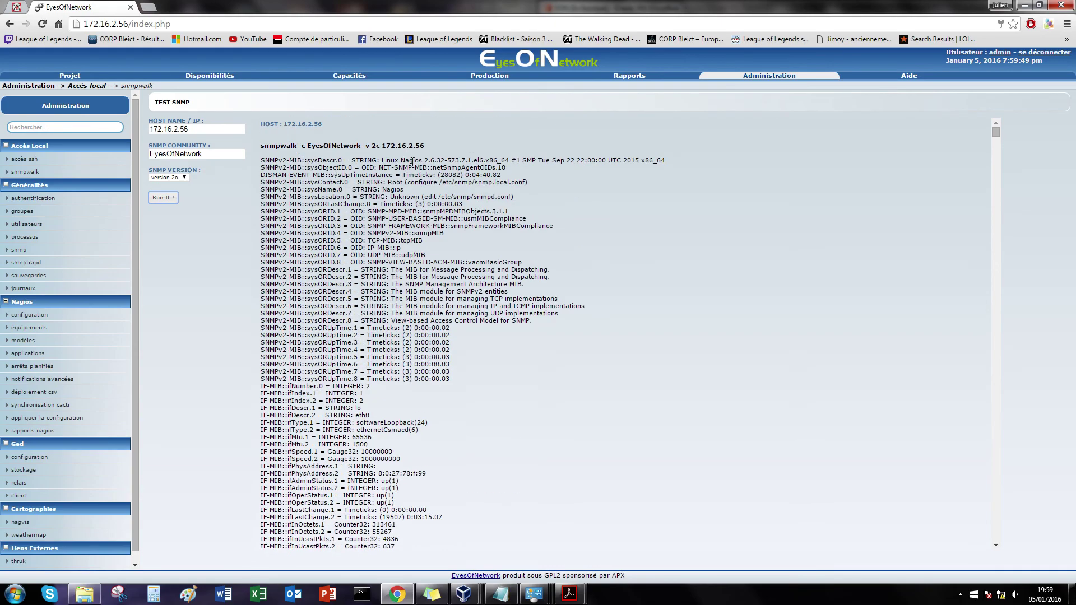
{"action": "scroll", "coordinate": [406, 181], "scroll_direction": "down", "scroll_amount": 15}
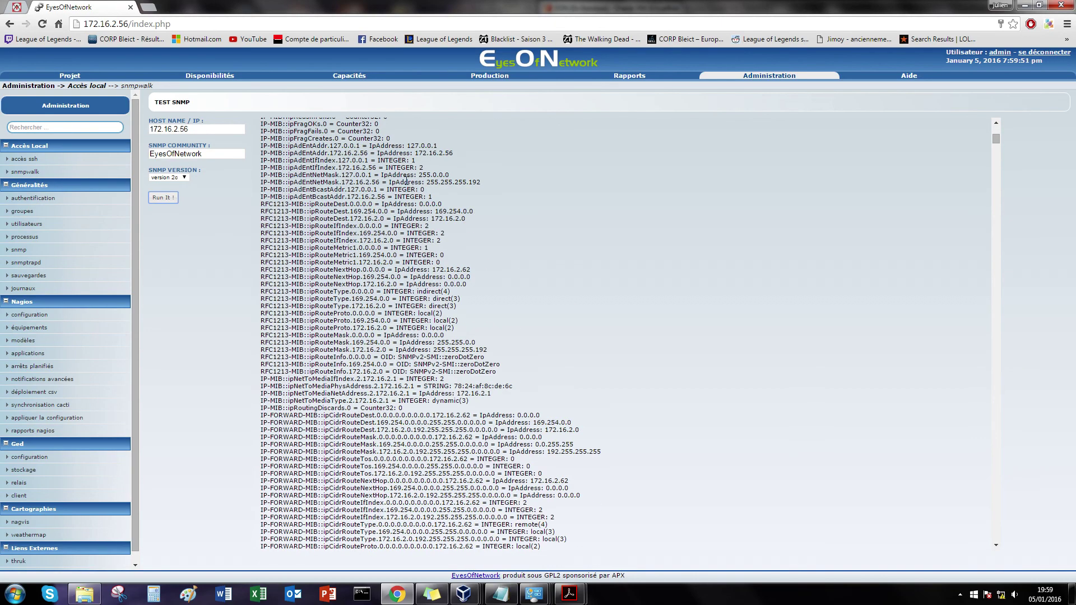
{"action": "scroll", "coordinate": [418, 192], "scroll_direction": "down", "scroll_amount": 4}
{"action": "left_click_drag", "start_coordinate": [997, 147], "coordinate": [996, 124]}
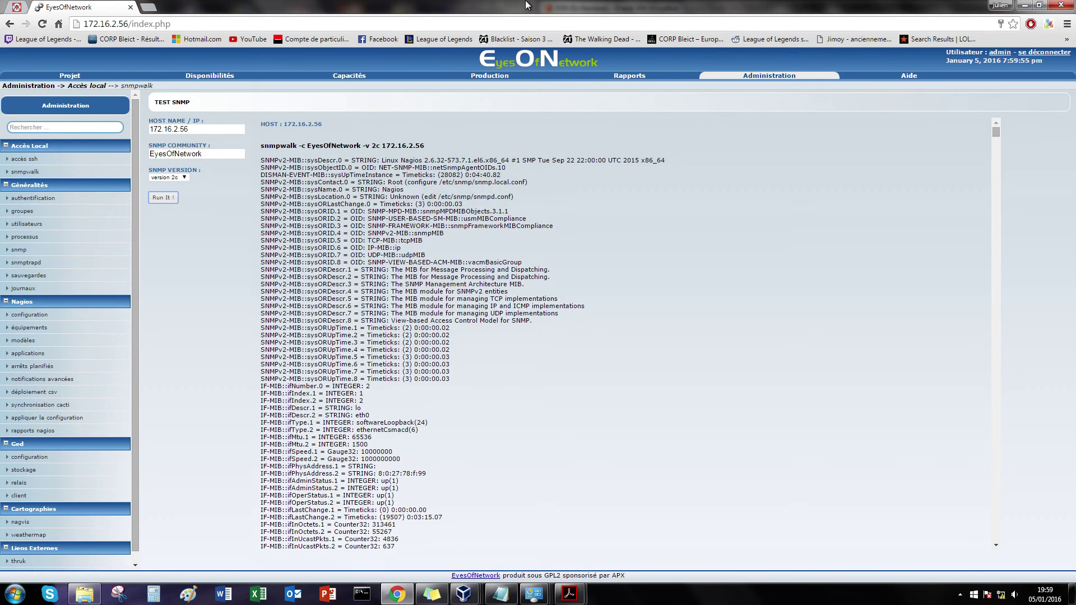
Step: On the W7-Nagios guest, disable IPv6 in the local area connection's properties
{"action": "mouse_move", "coordinate": [465, 594]}
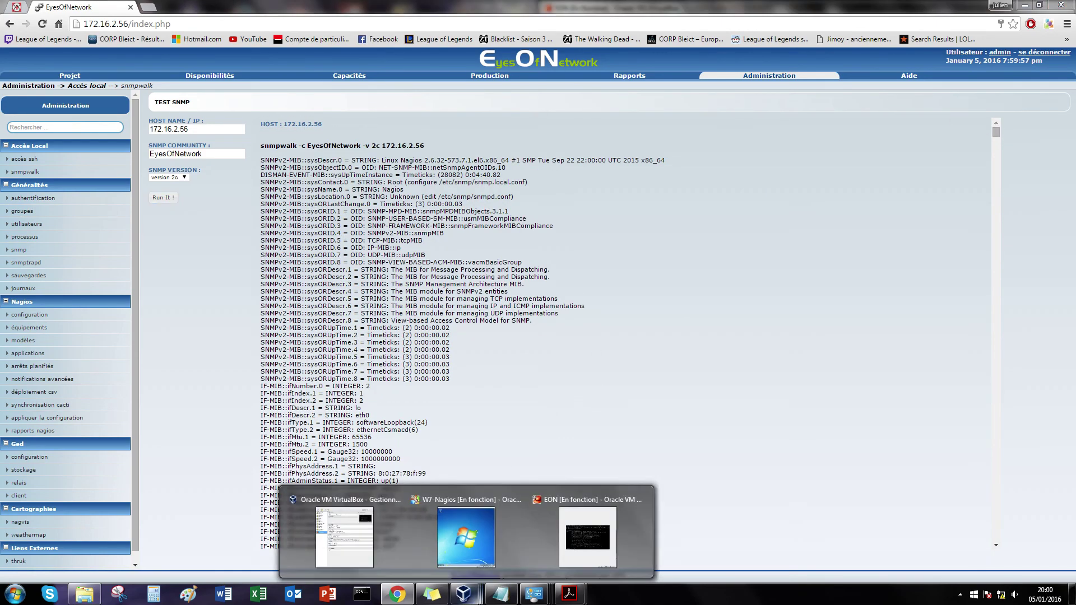
{"action": "left_click", "coordinate": [465, 554]}
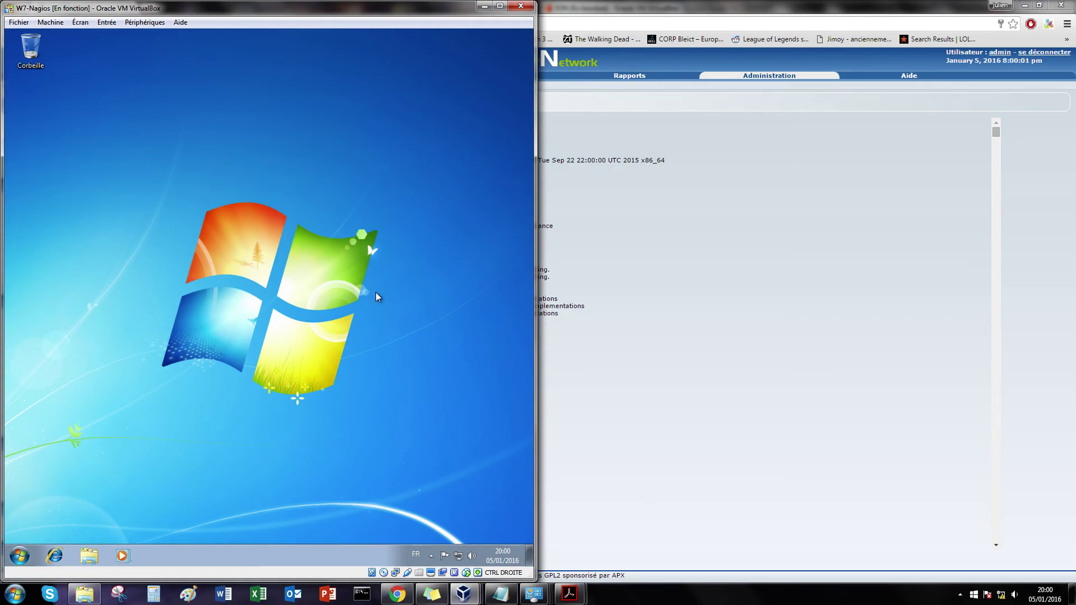
{"action": "left_click", "coordinate": [460, 557]}
{"action": "left_click", "coordinate": [453, 536]}
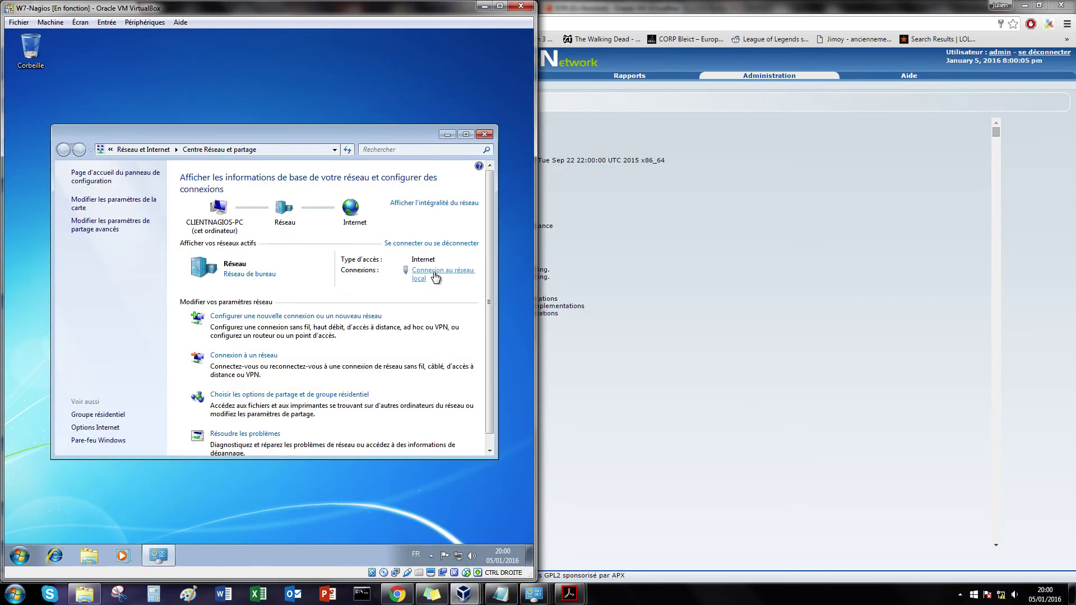
{"action": "left_click", "coordinate": [435, 274]}
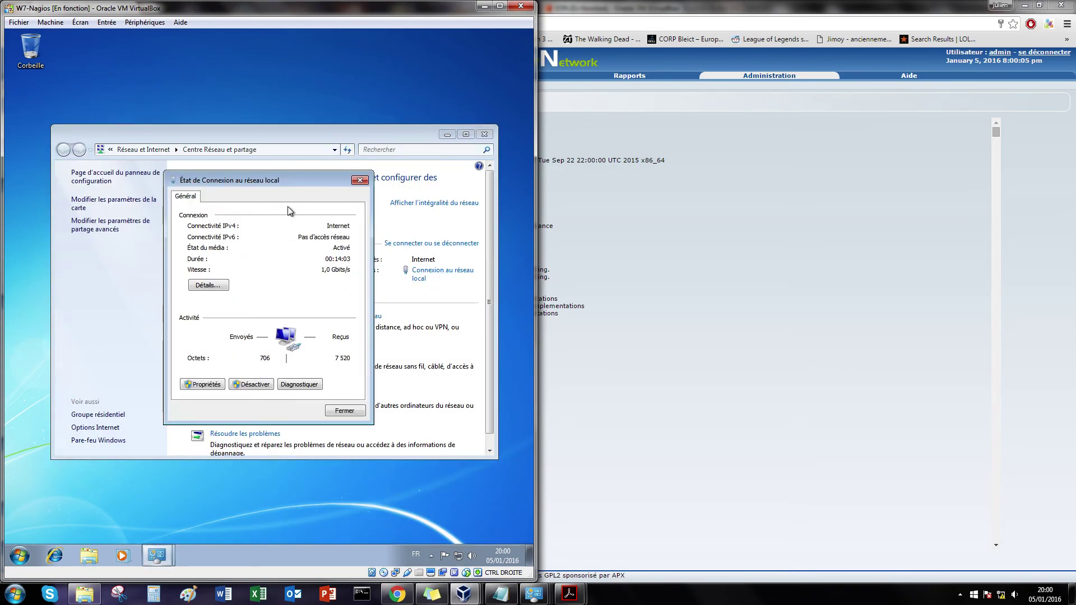
{"action": "left_click", "coordinate": [203, 384]}
{"action": "left_click", "coordinate": [196, 306]}
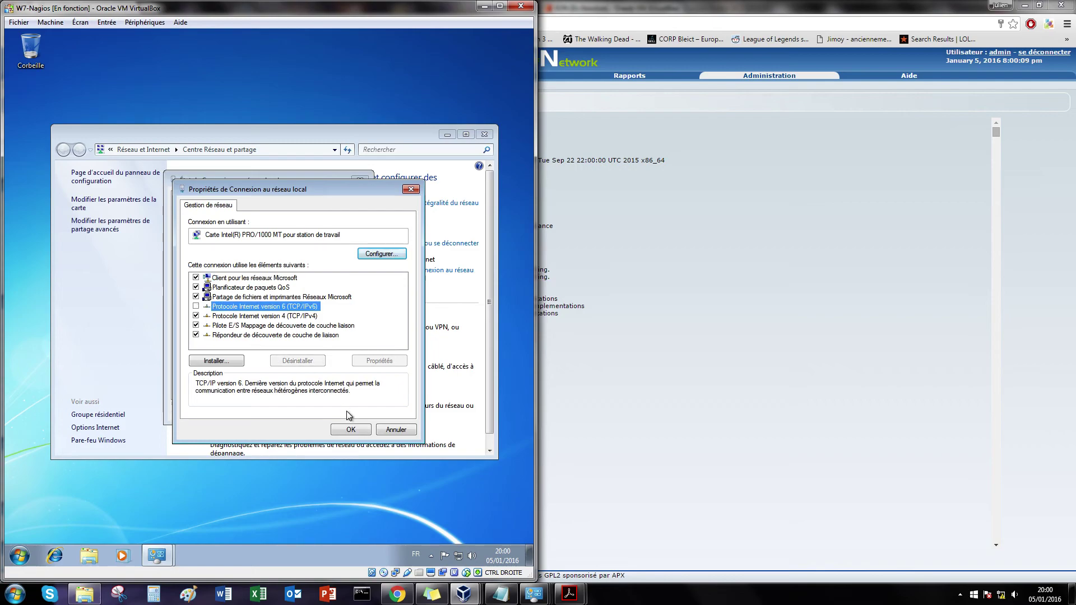
Step: Set static IPv4 172.16.2.2 with mask 255.255.255.192 and close the network windows
{"action": "double_click", "coordinate": [259, 316]}
{"action": "left_click", "coordinate": [246, 310]}
{"action": "type", "text": "172 . 16 . 2 . "}
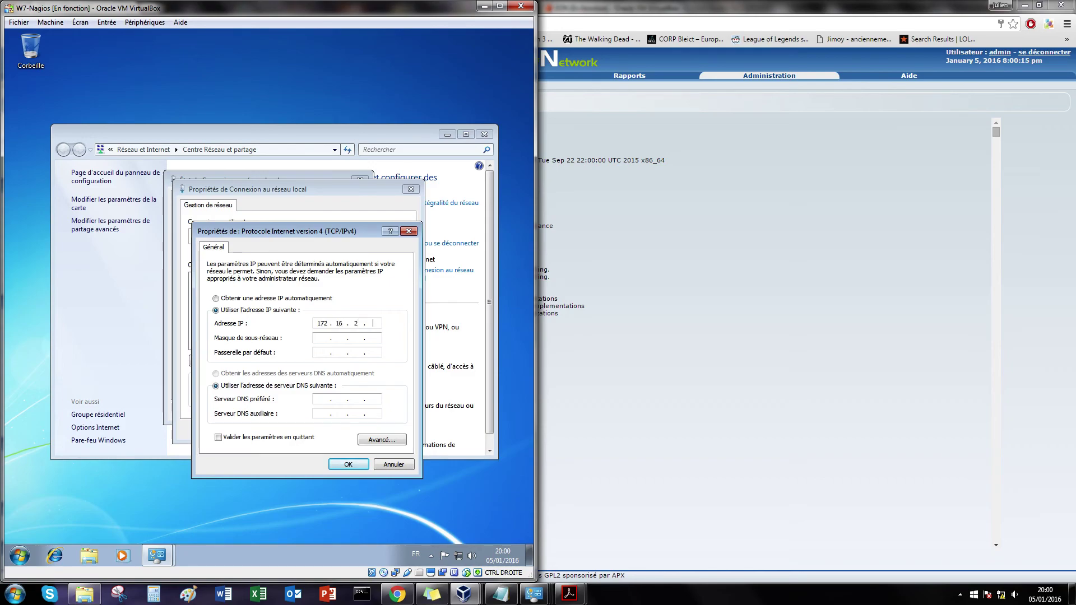
{"action": "type", "text": "2"}
{"action": "key", "text": "Tab"}
{"action": "type", "text": "255.255.255"}
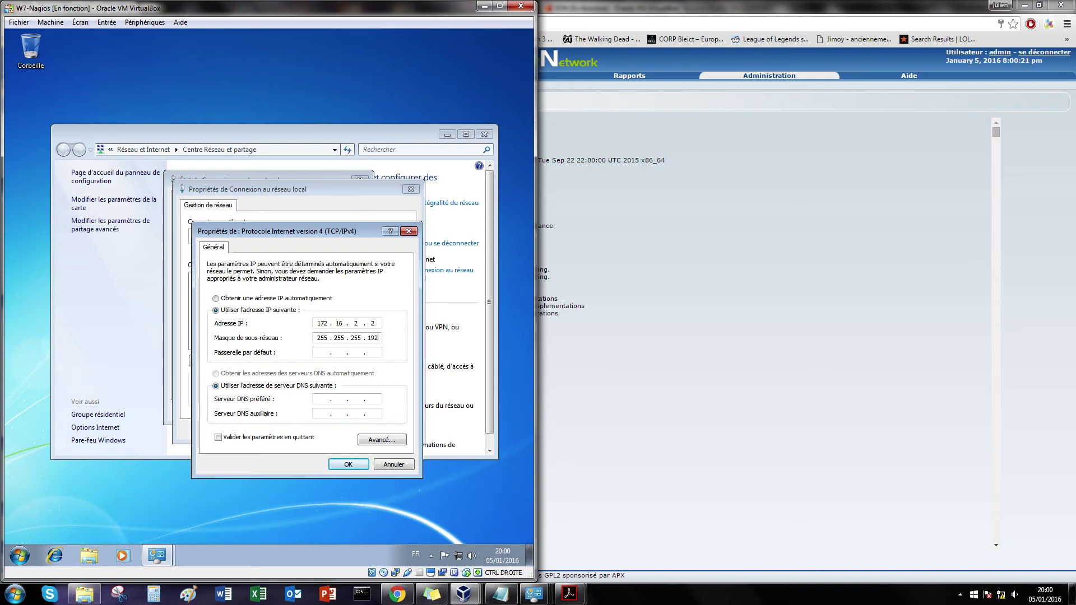
{"action": "type", "text": "17216.2.62"}
{"action": "left_click", "coordinate": [348, 464]}
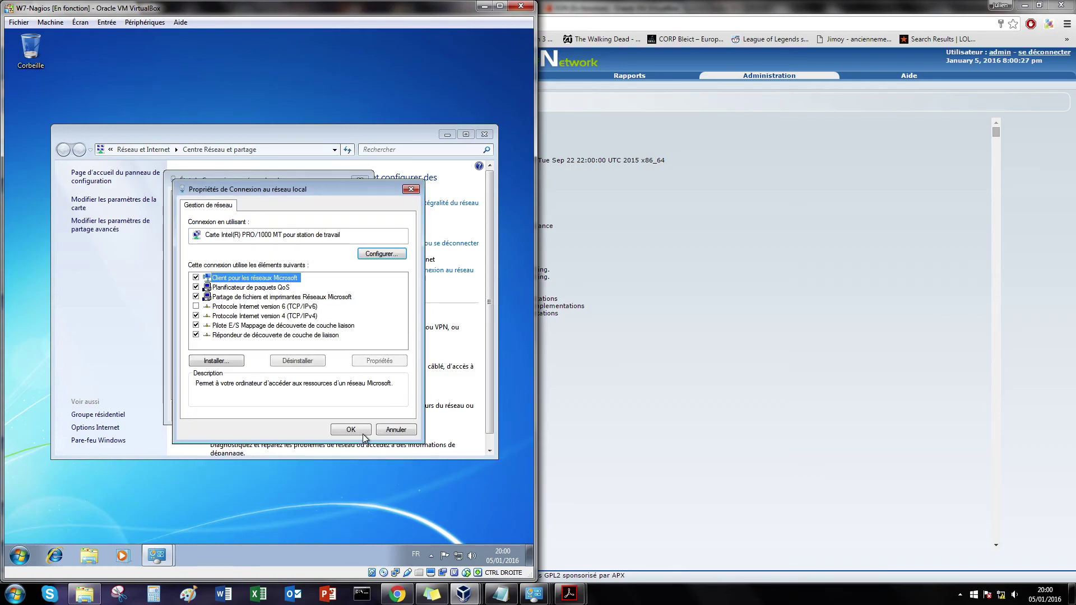
{"action": "left_click", "coordinate": [347, 432]}
{"action": "left_click", "coordinate": [361, 411]}
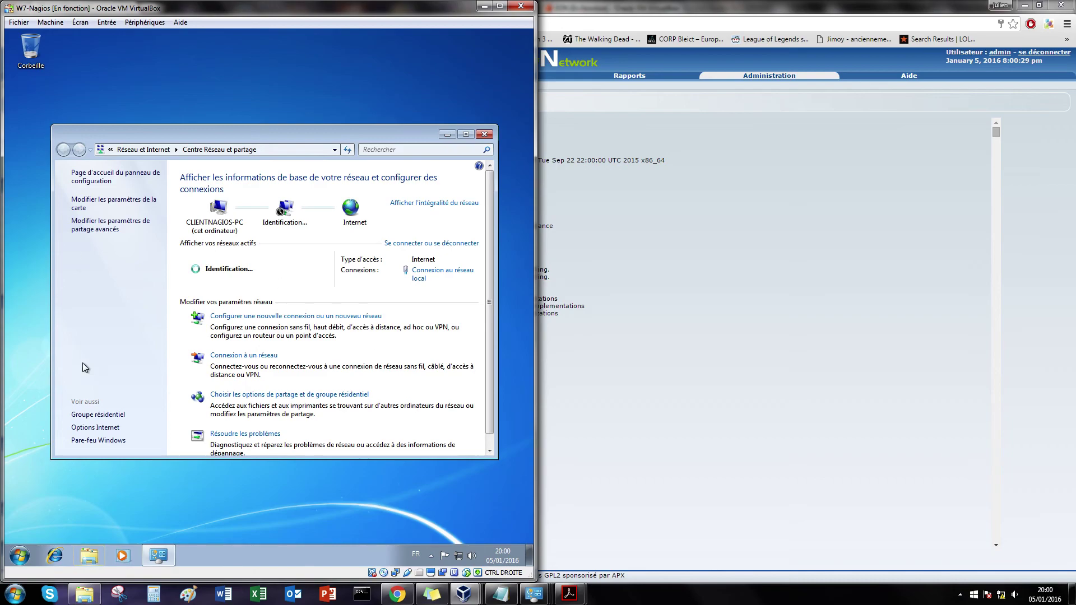
{"action": "left_click", "coordinate": [486, 135]}
Step: Open Programs and Features from the full-screen guest Control Panel in small-icon view
{"action": "left_click", "coordinate": [19, 555]}
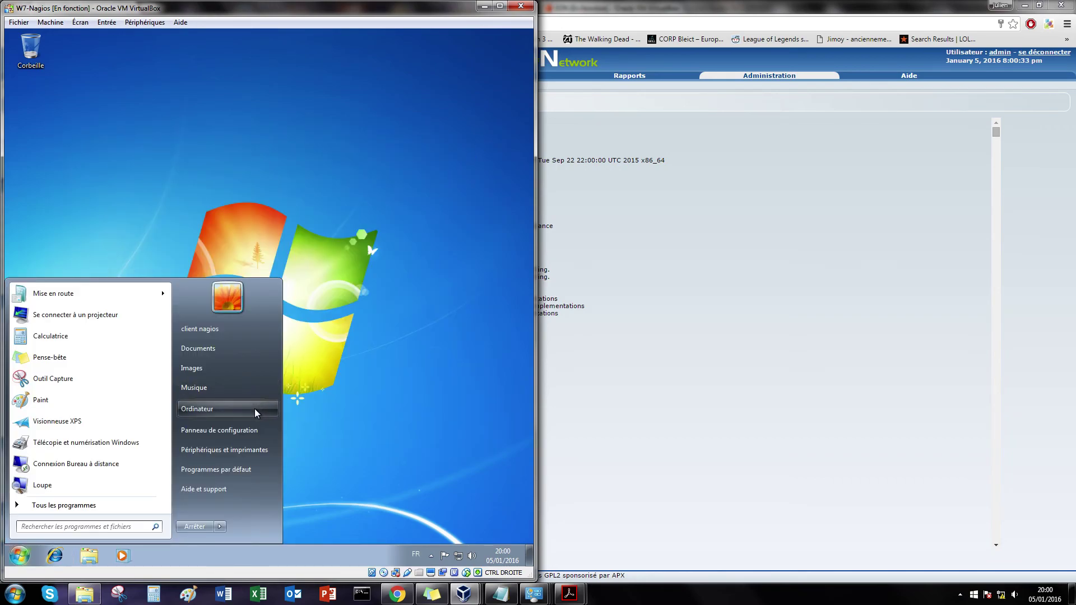
{"action": "left_click", "coordinate": [257, 431]}
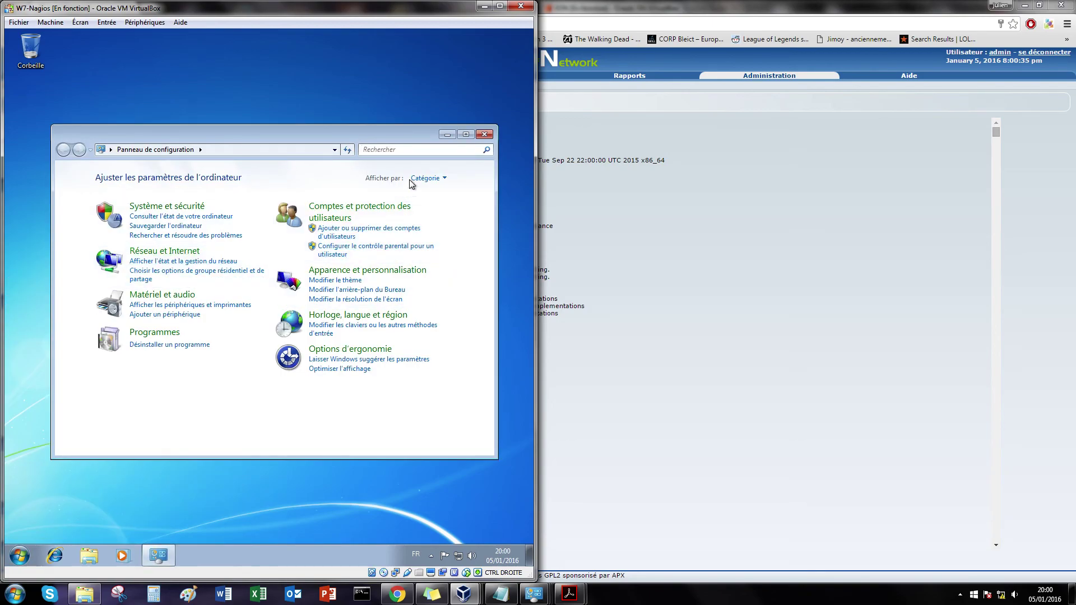
{"action": "left_click", "coordinate": [443, 177]}
{"action": "left_click", "coordinate": [445, 221]}
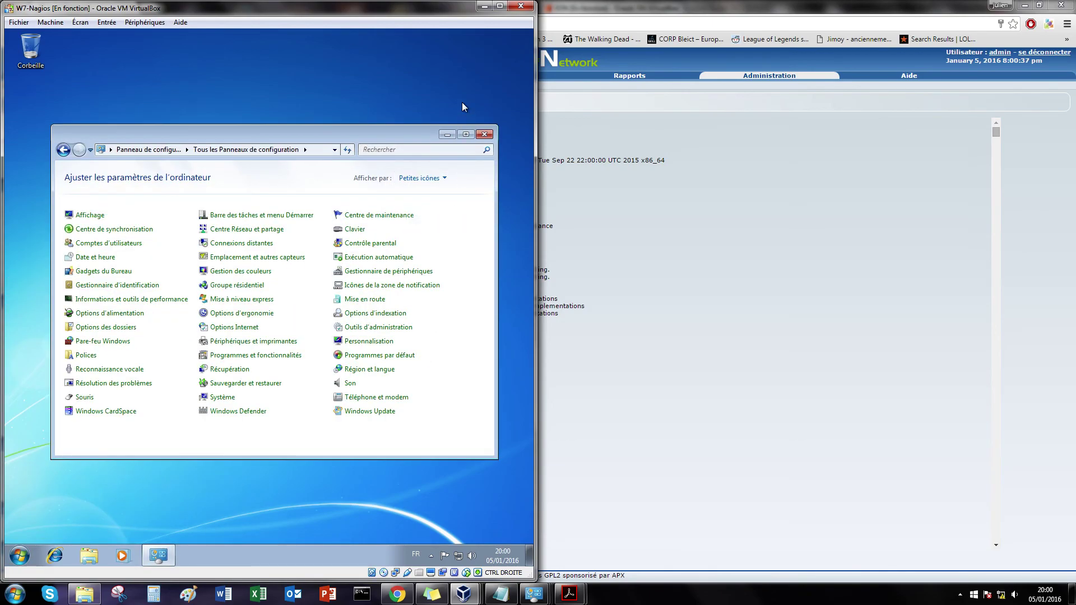
{"action": "left_click", "coordinate": [499, 6]}
{"action": "left_click", "coordinate": [508, 133]}
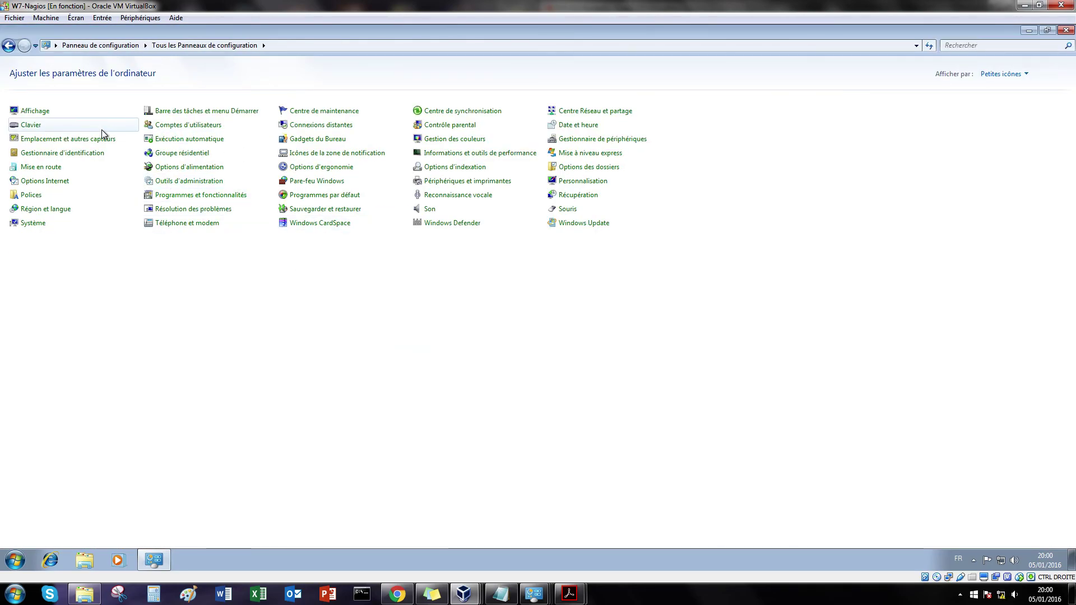
{"action": "left_click", "coordinate": [168, 194]}
Step: Enable Protocole SNMP with Fournisseur SNMP WMI, then search the Start menu for 'servi'
{"action": "left_click", "coordinate": [54, 120]}
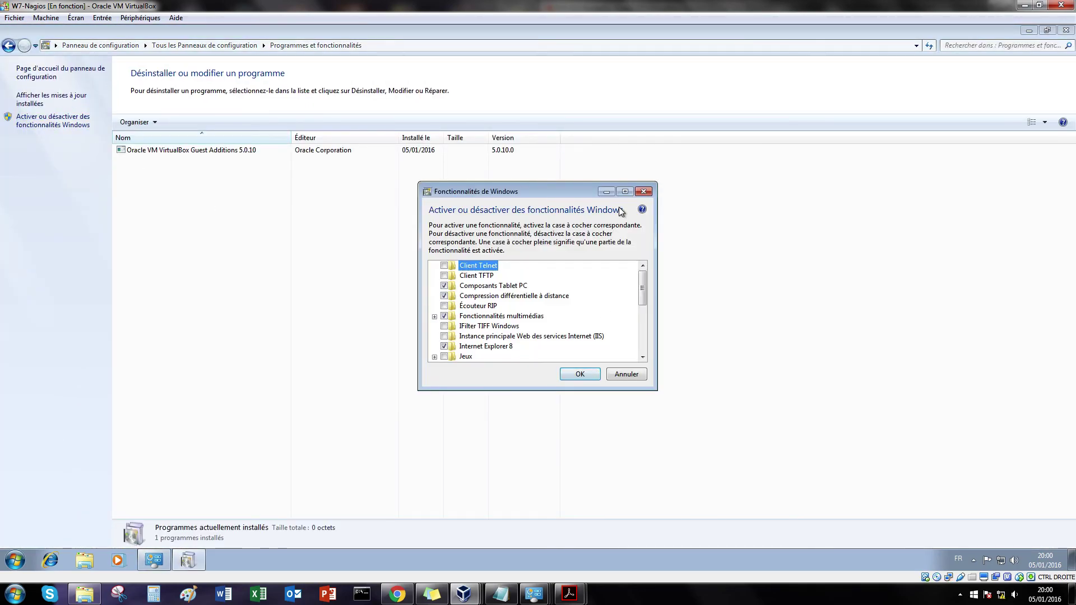
{"action": "double_click", "coordinate": [601, 193]}
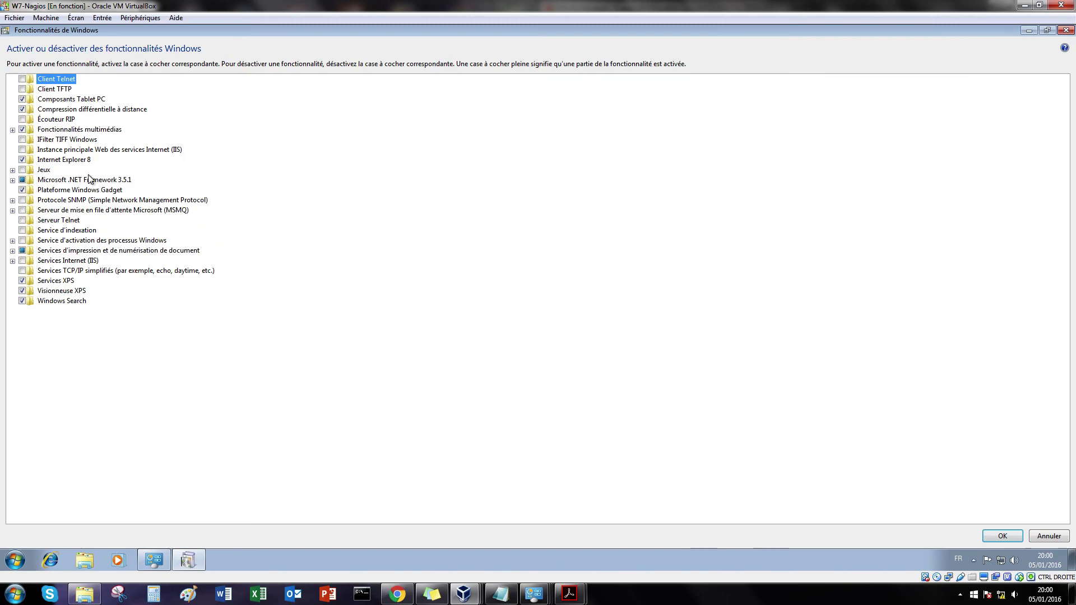
{"action": "left_click", "coordinate": [13, 200]}
{"action": "left_click", "coordinate": [32, 210]}
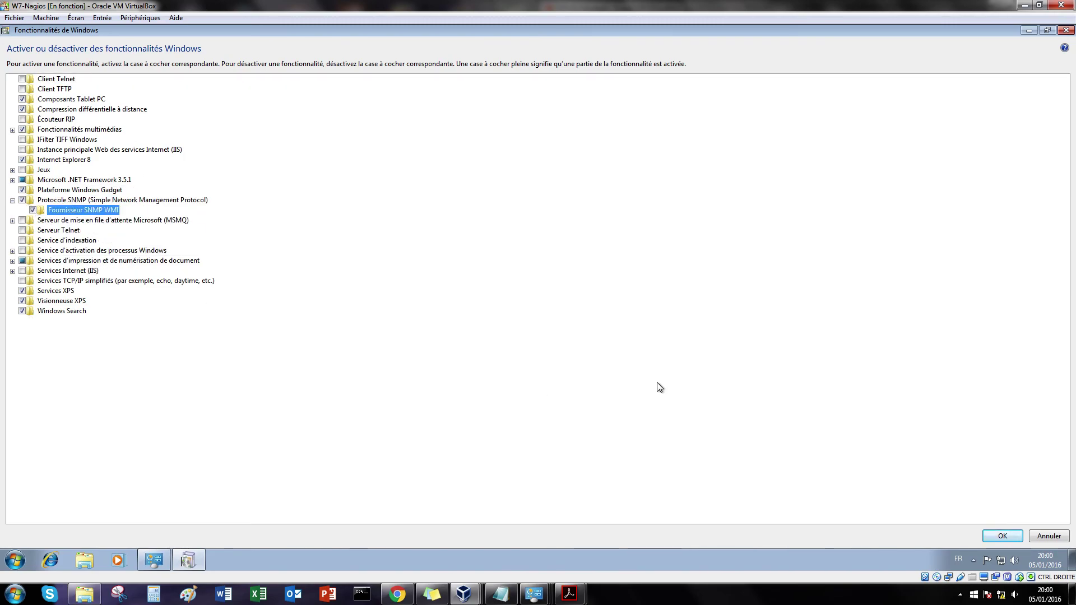
{"action": "left_click", "coordinate": [1002, 535]}
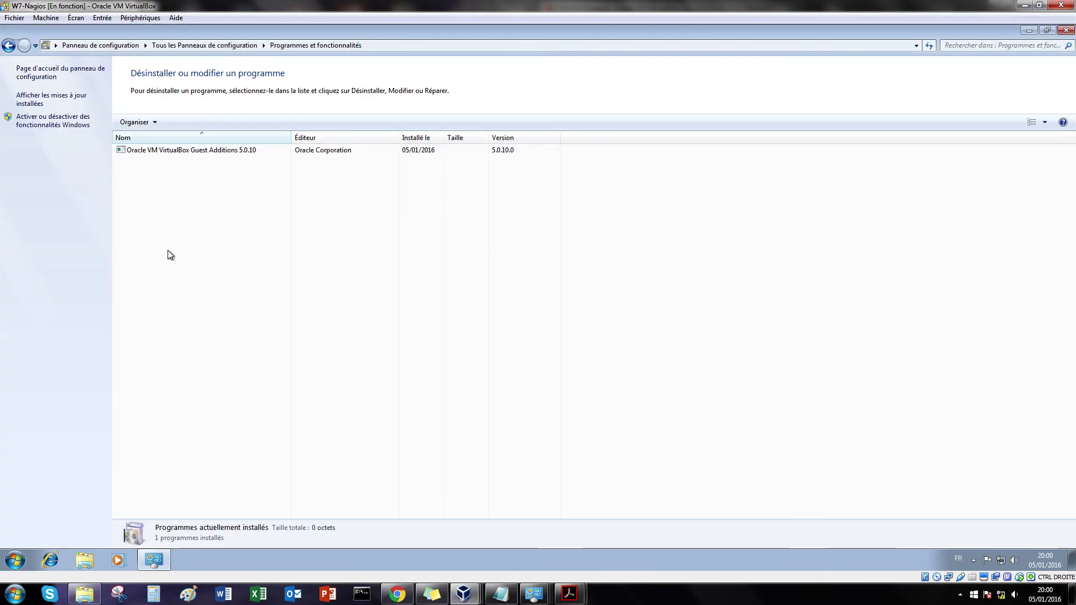
{"action": "left_click", "coordinate": [17, 560]}
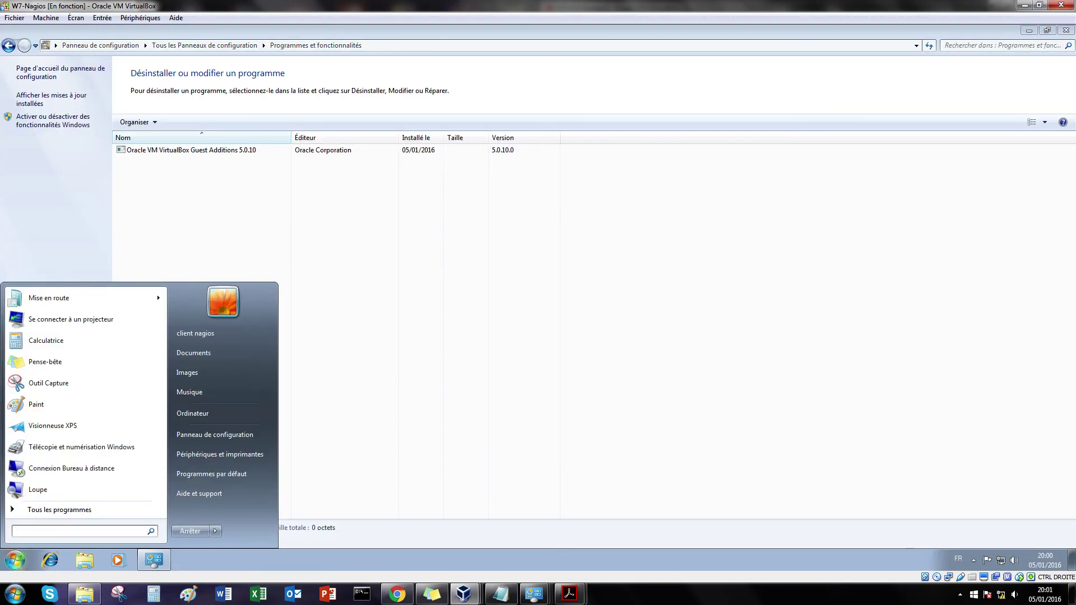
{"action": "type", "text": "servi"}
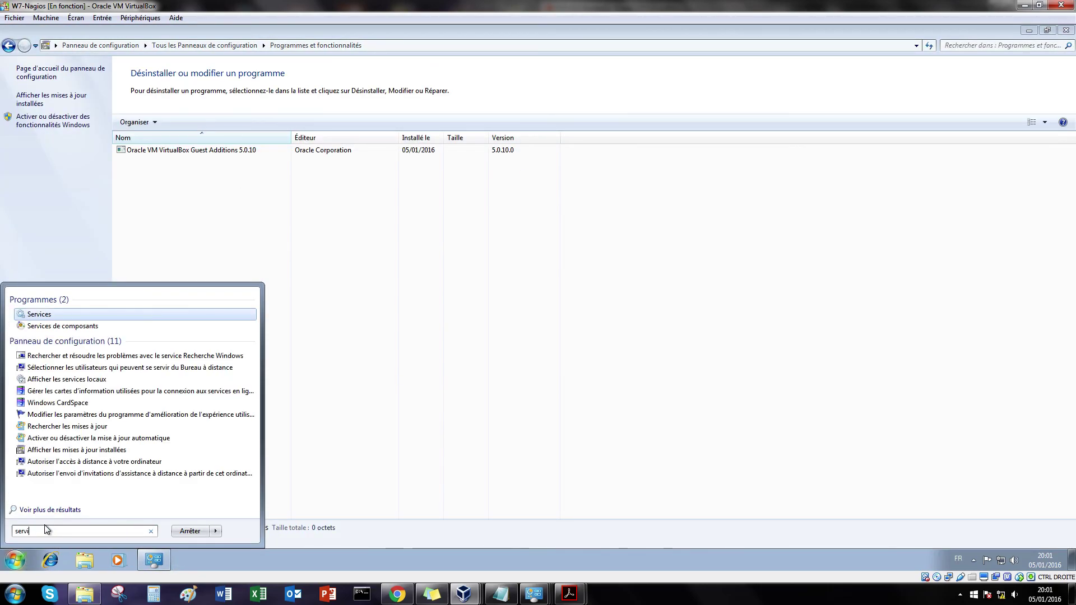
Step: Open Service SNMP's properties from the maximized Services console
{"action": "left_click", "coordinate": [39, 313]}
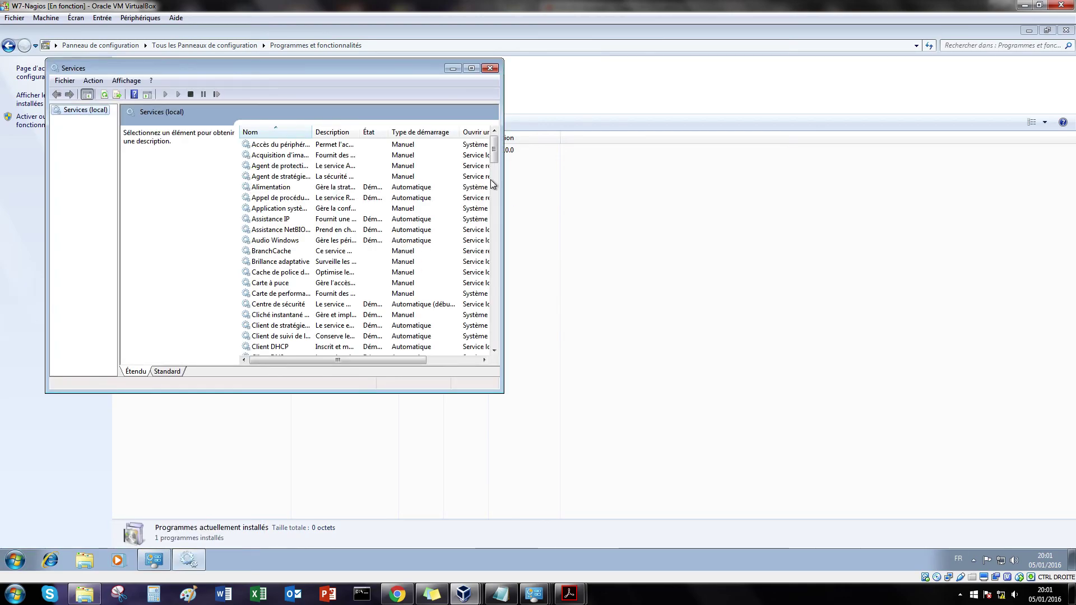
{"action": "left_click", "coordinate": [472, 68]}
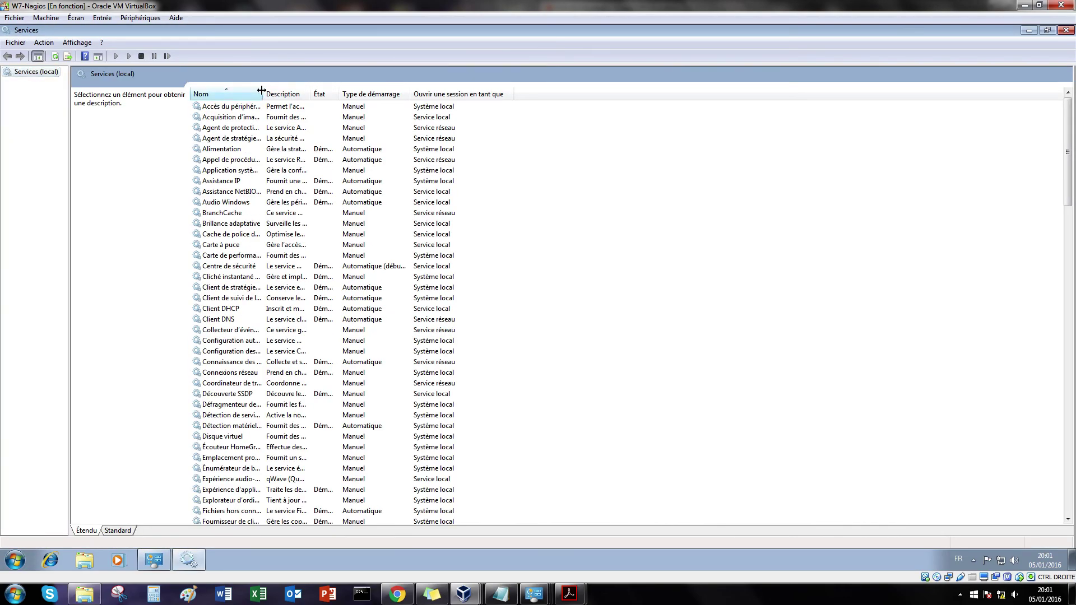
{"action": "scroll", "coordinate": [331, 317], "scroll_direction": "down", "scroll_amount": 6}
{"action": "scroll", "coordinate": [331, 317], "scroll_direction": "down", "scroll_amount": 20}
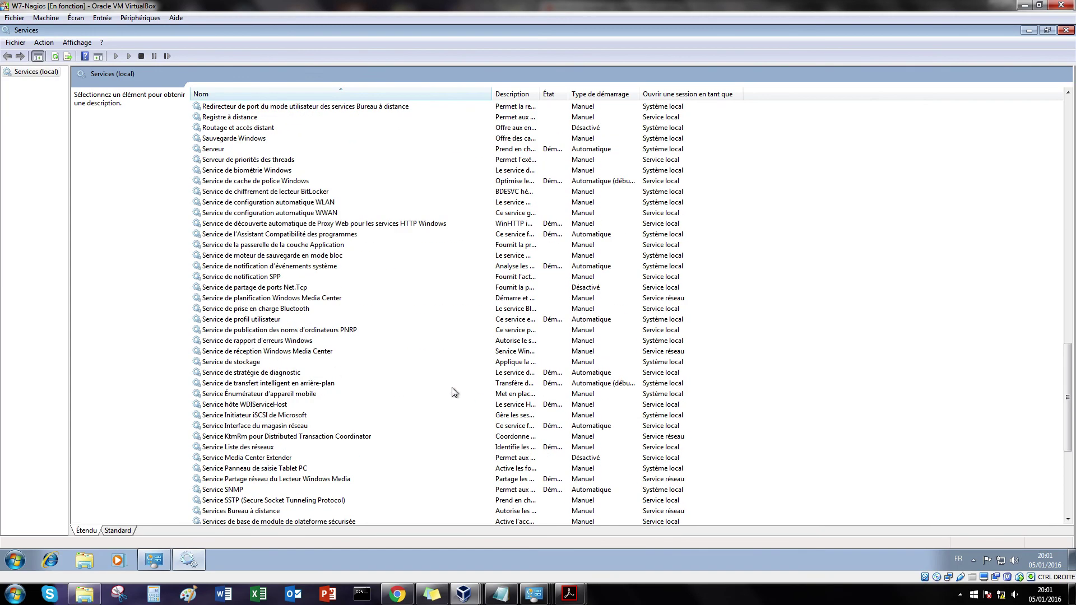
{"action": "scroll", "coordinate": [275, 357], "scroll_direction": "down", "scroll_amount": 4}
{"action": "double_click", "coordinate": [229, 362]}
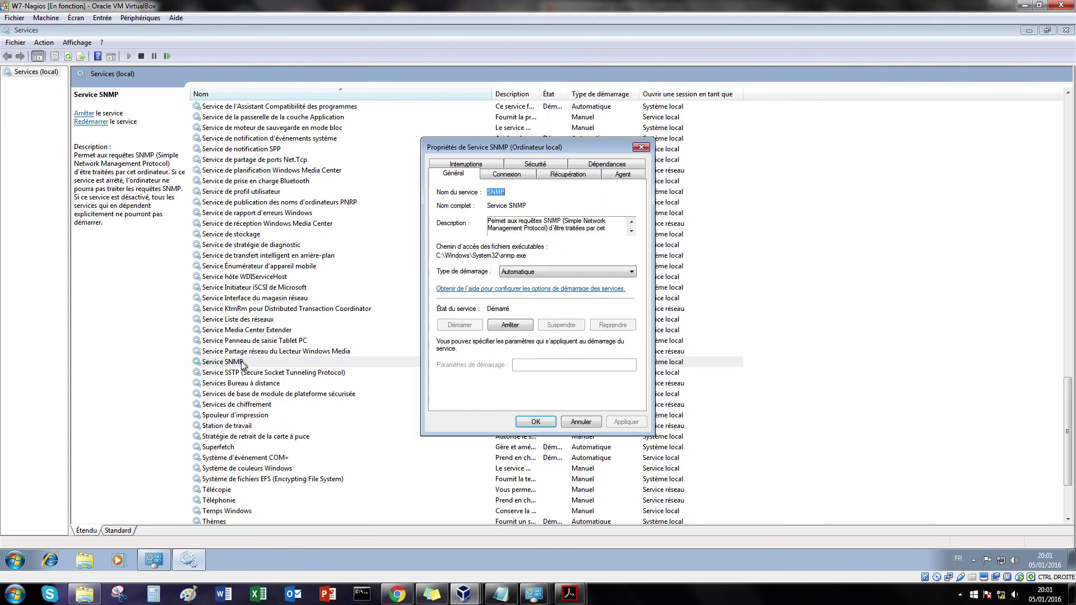
Step: Add the read-only community EyesOfNetwork and accept packets from 172.16.2.56 instead of localhost
{"action": "left_click", "coordinate": [536, 164]}
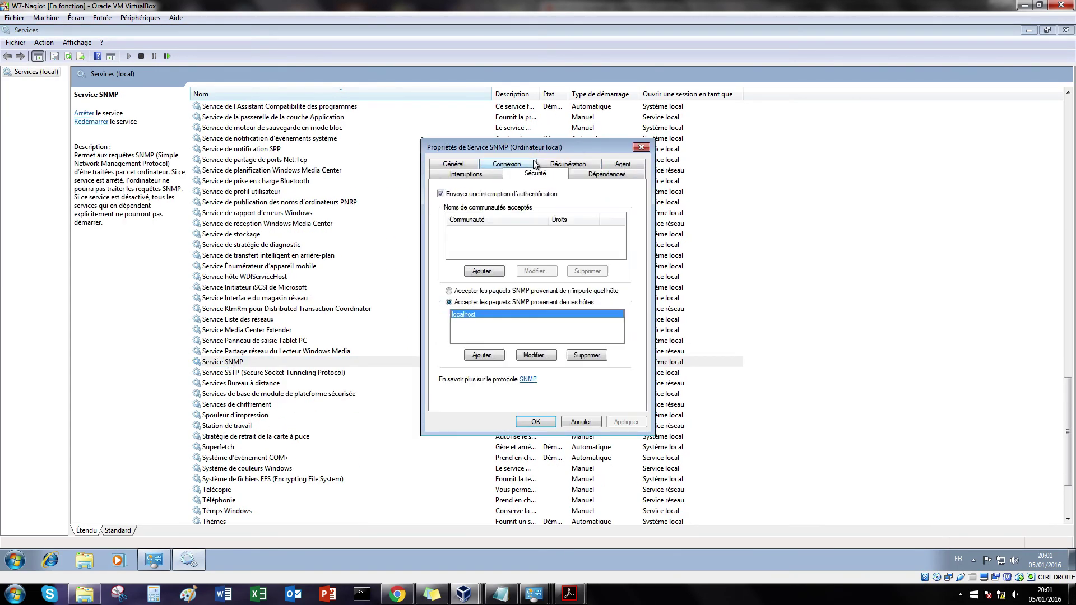
{"action": "left_click", "coordinate": [483, 276]}
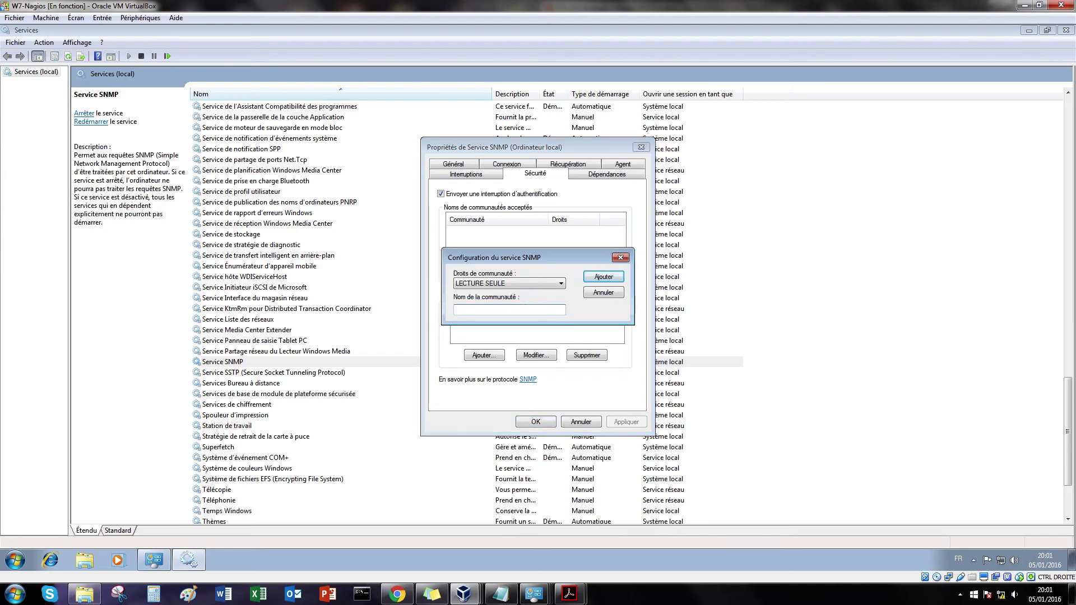
{"action": "type", "text": "EyesOfNetwork"}
{"action": "left_click", "coordinate": [603, 277]}
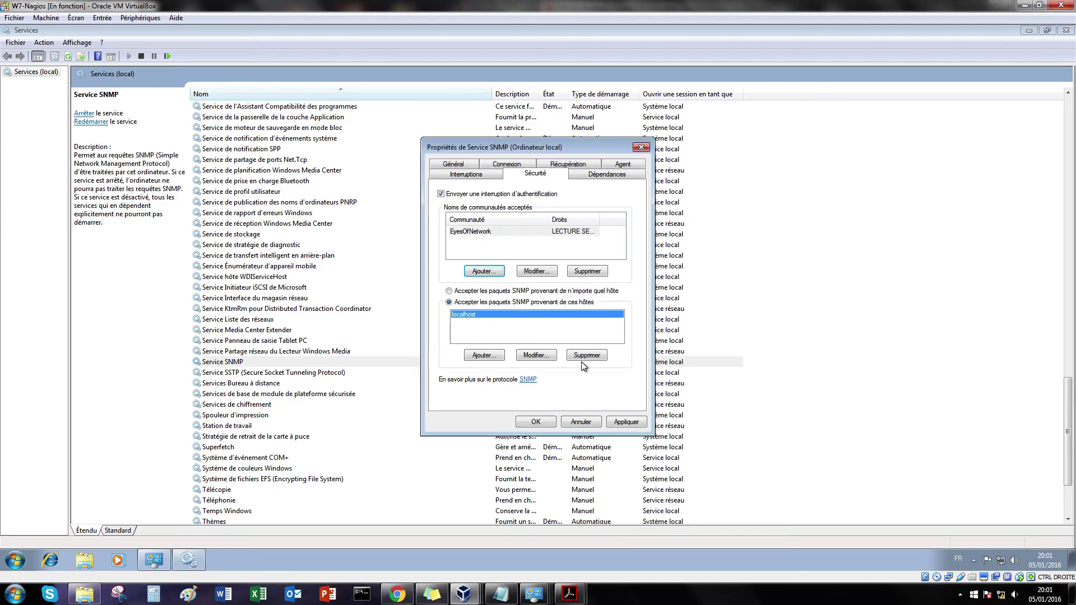
{"action": "left_click", "coordinate": [536, 356]}
{"action": "type", "text": "172.16.2.56"}
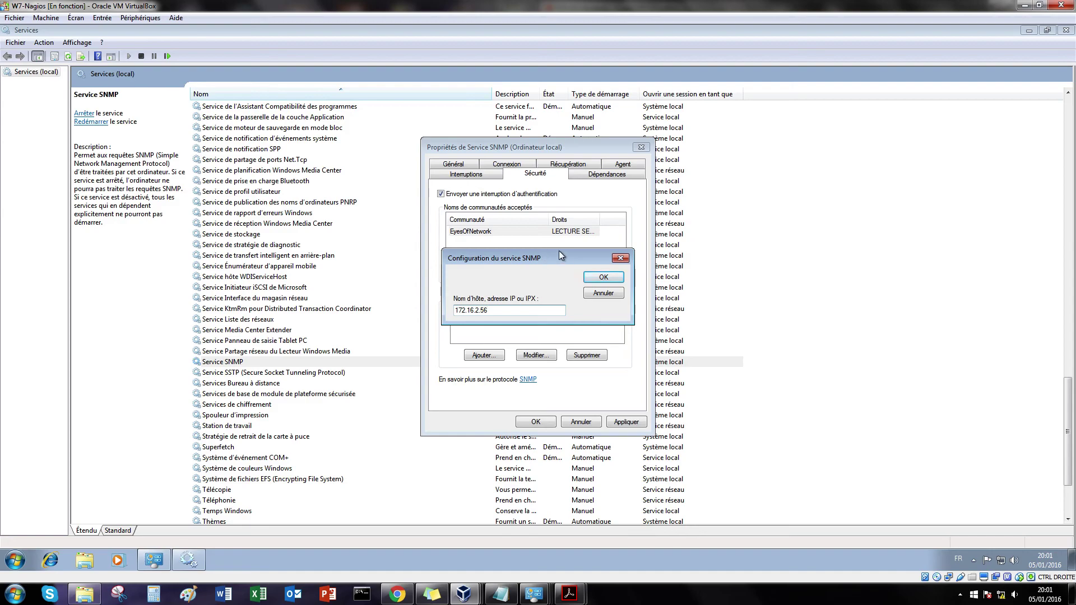
{"action": "left_click", "coordinate": [603, 277]}
{"action": "left_click", "coordinate": [614, 421]}
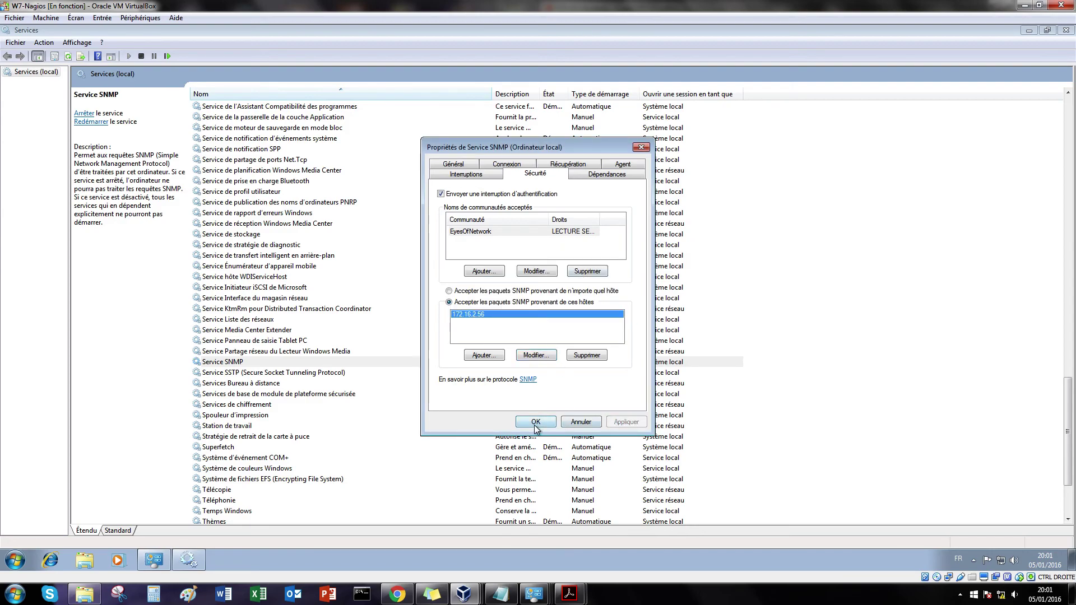
{"action": "left_click", "coordinate": [536, 424]}
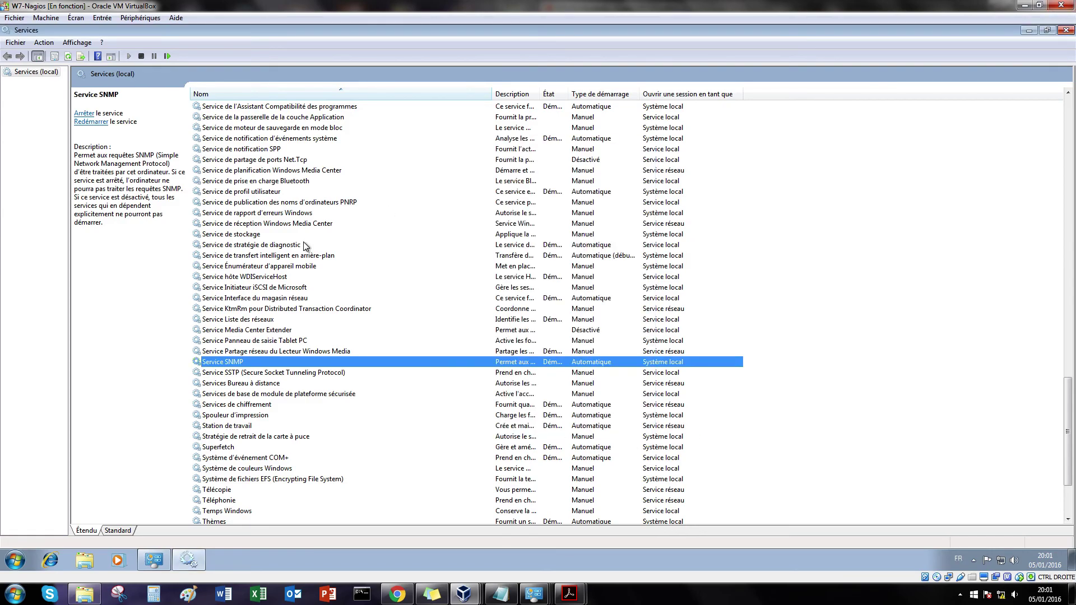
Step: Shut down the guest Windows from the Start menu
{"action": "left_click", "coordinate": [15, 560]}
{"action": "left_click", "coordinate": [215, 531]}
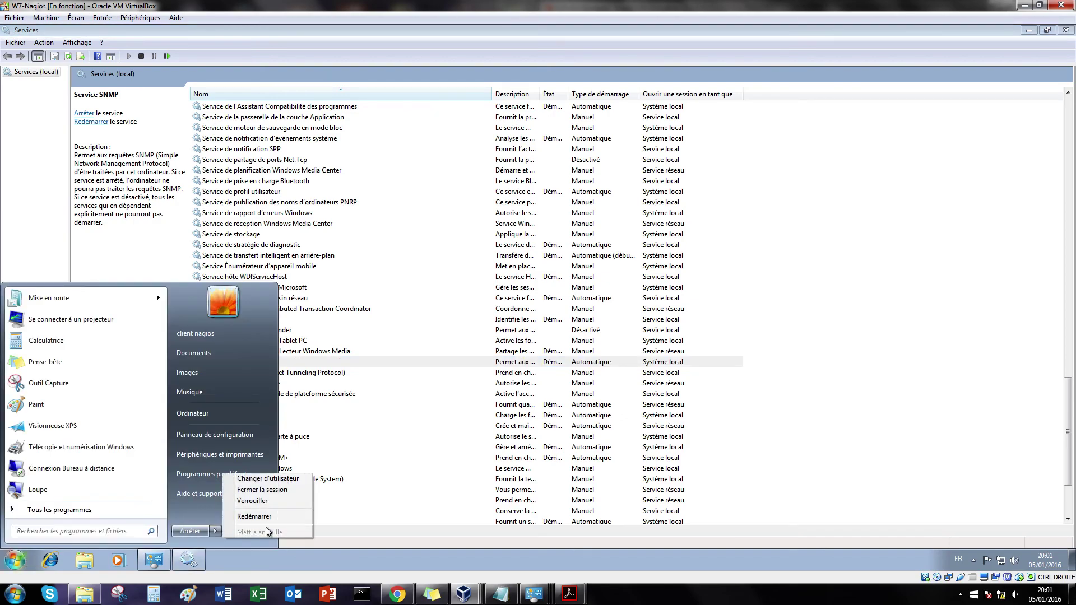
{"action": "left_click", "coordinate": [288, 519]}
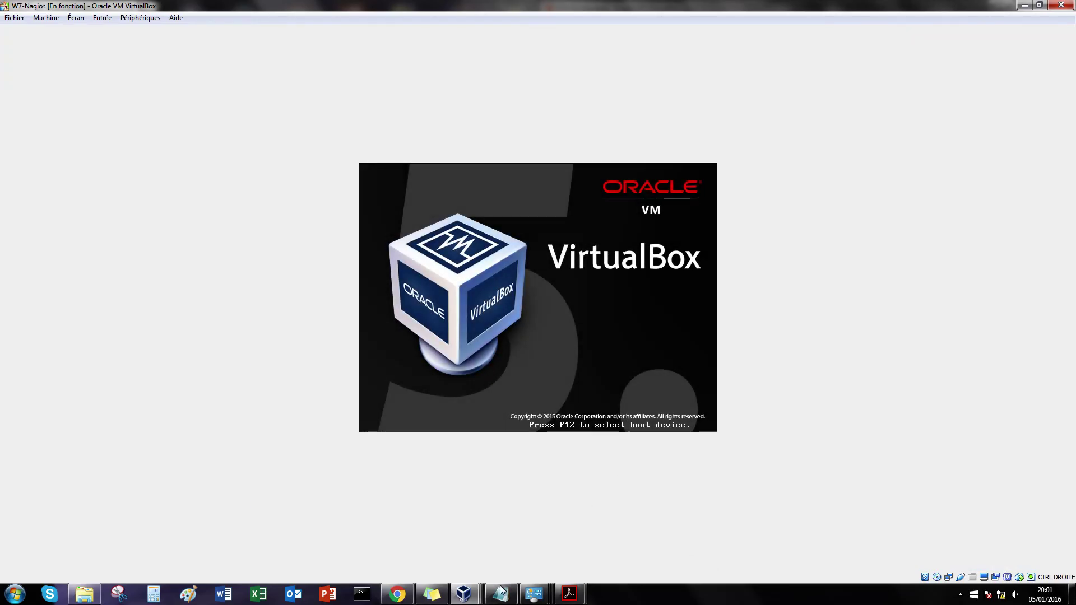
Step: Review the snmpwalk output and open the Nagios équipements configurator
{"action": "mouse_move", "coordinate": [475, 599]}
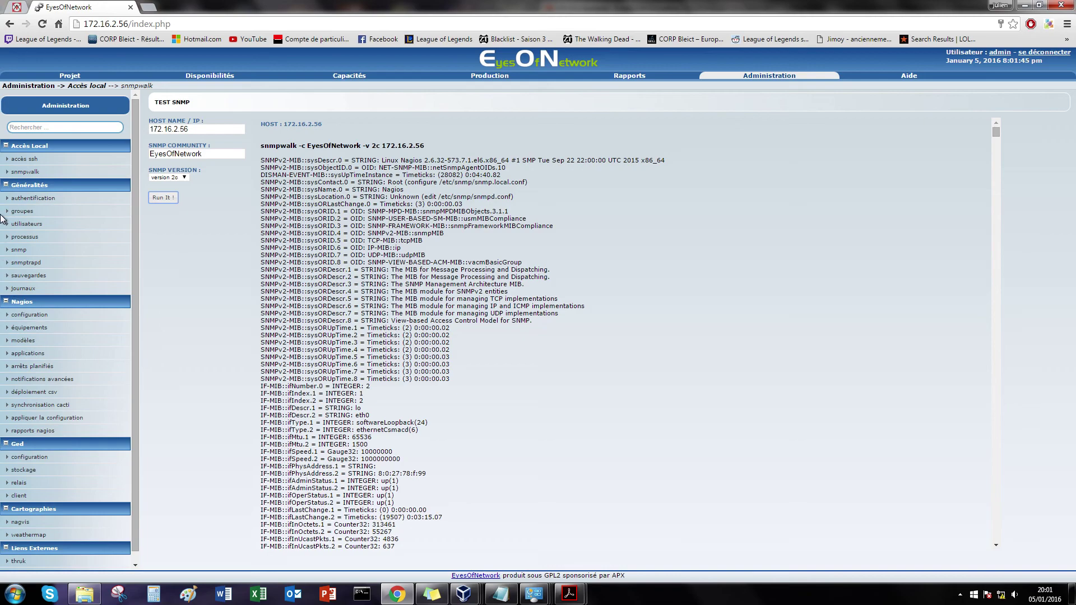
{"action": "scroll", "coordinate": [487, 252], "scroll_direction": "down", "scroll_amount": 5}
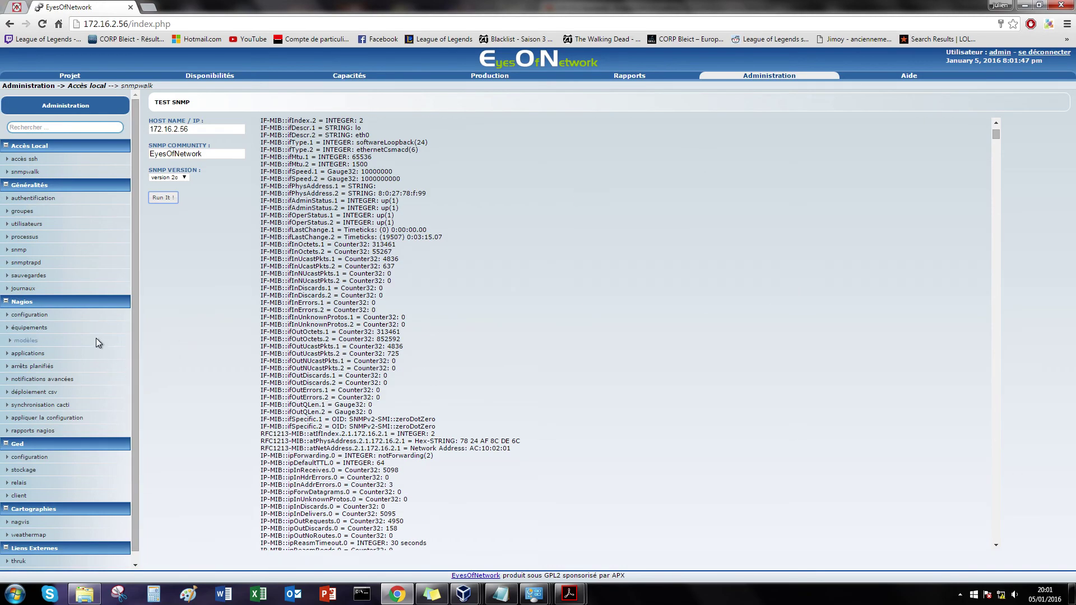
{"action": "scroll", "coordinate": [42, 336], "scroll_direction": "down", "scroll_amount": 1}
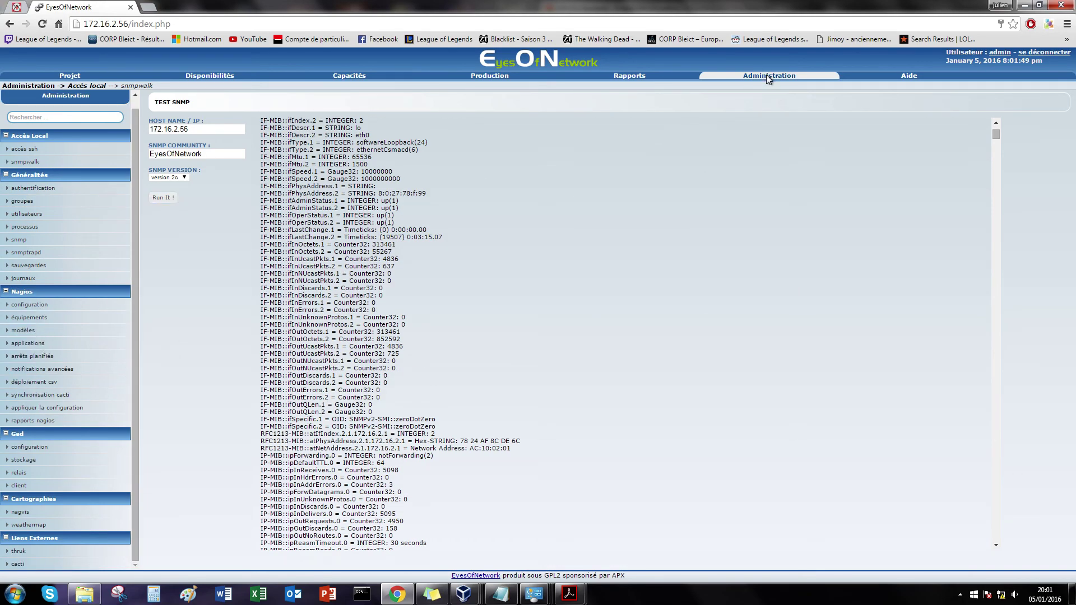
{"action": "scroll", "coordinate": [32, 254], "scroll_direction": "up", "scroll_amount": 1}
{"action": "left_click", "coordinate": [29, 327]}
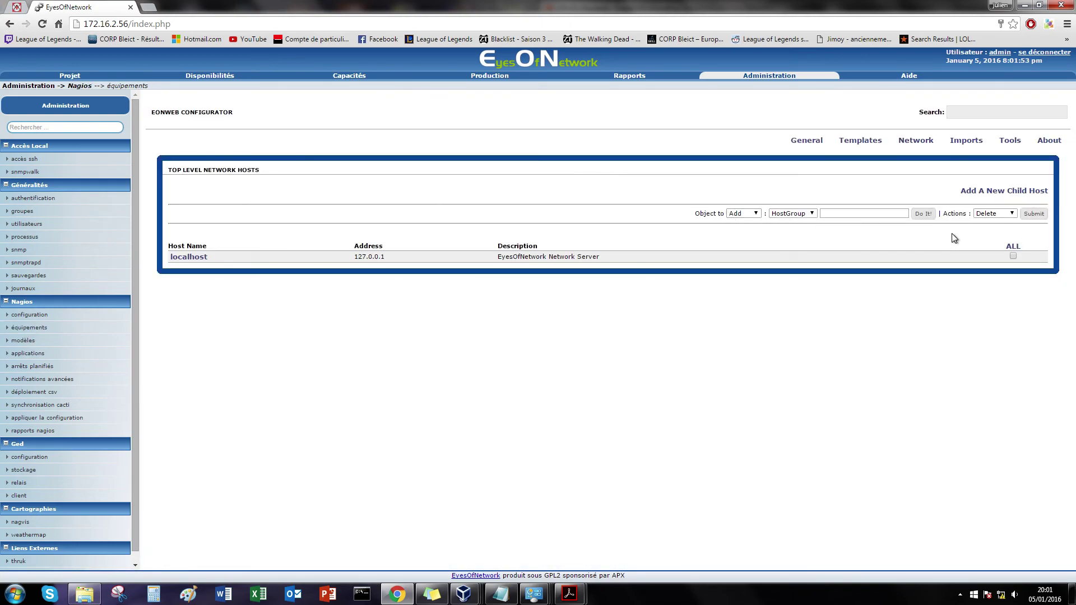
Step: Start a new host named W7-client, description 'client w7', address 172.16.2.2
{"action": "left_click", "coordinate": [1006, 195]}
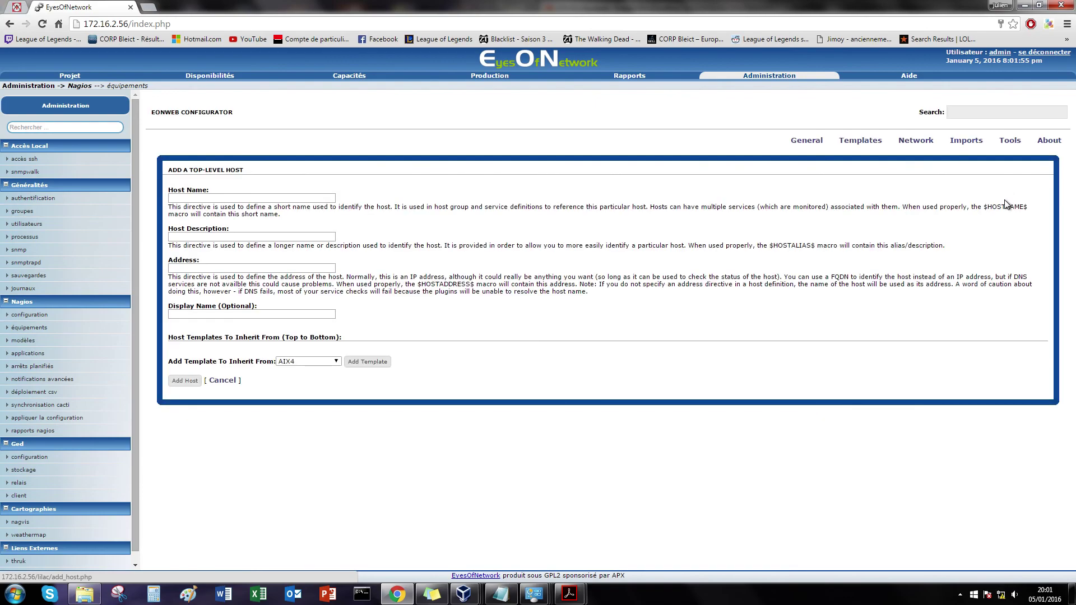
{"action": "left_click", "coordinate": [328, 199]}
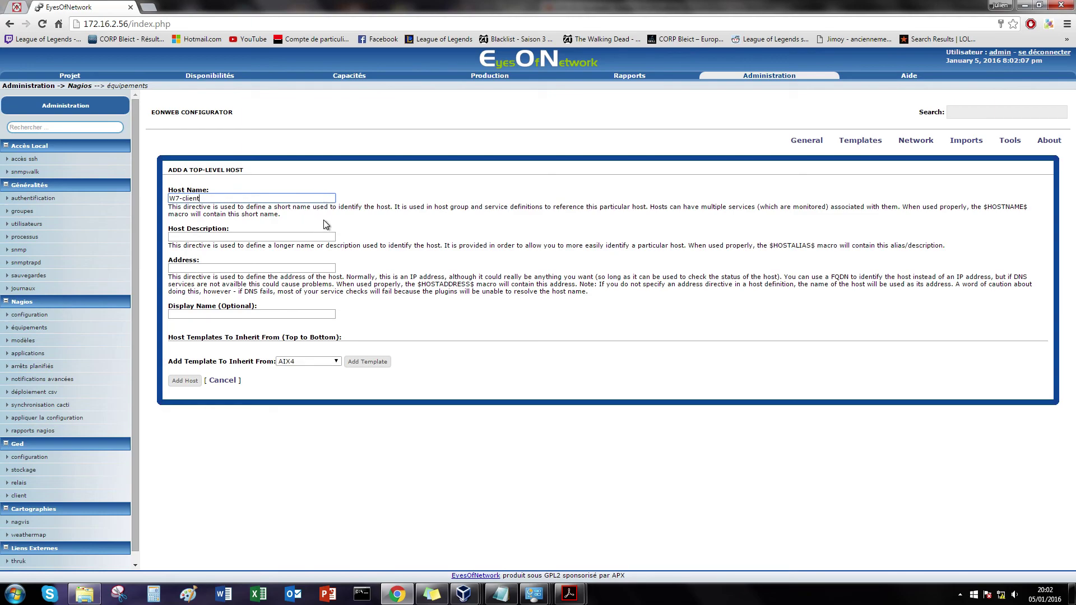
{"action": "left_click", "coordinate": [319, 236]}
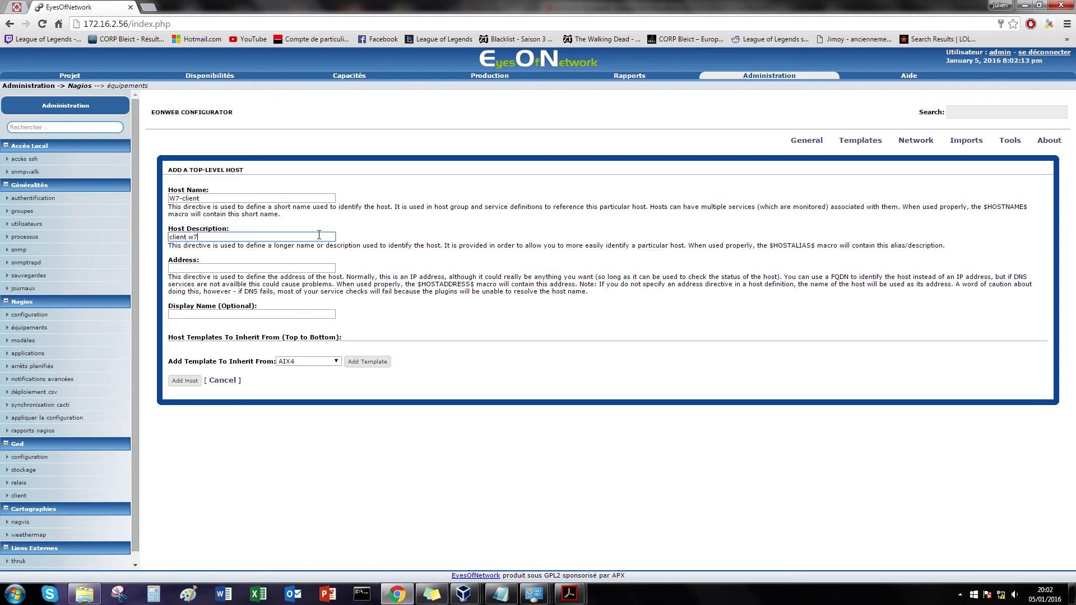
{"action": "left_click", "coordinate": [304, 267]}
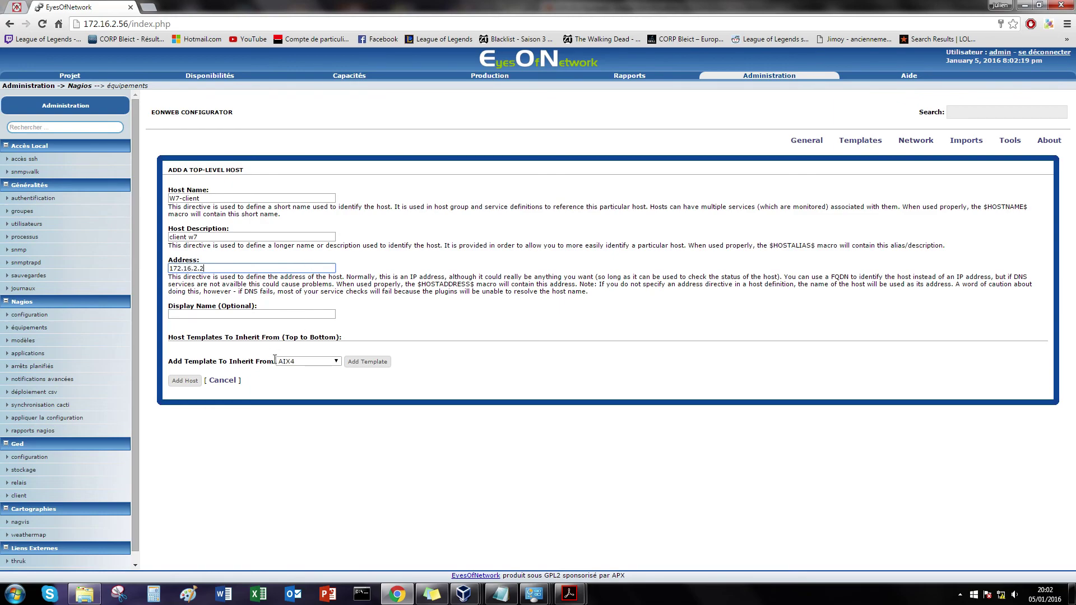
Step: Add the GENERIC_HOST and WINDOWS templates and create the host
{"action": "left_click", "coordinate": [304, 362]}
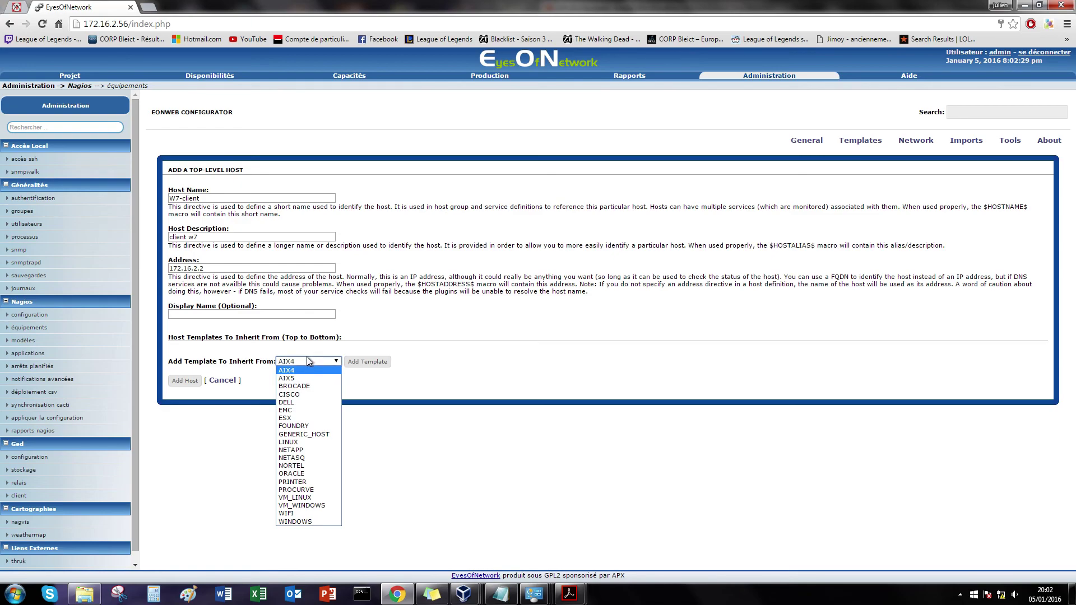
{"action": "left_click", "coordinate": [321, 433]}
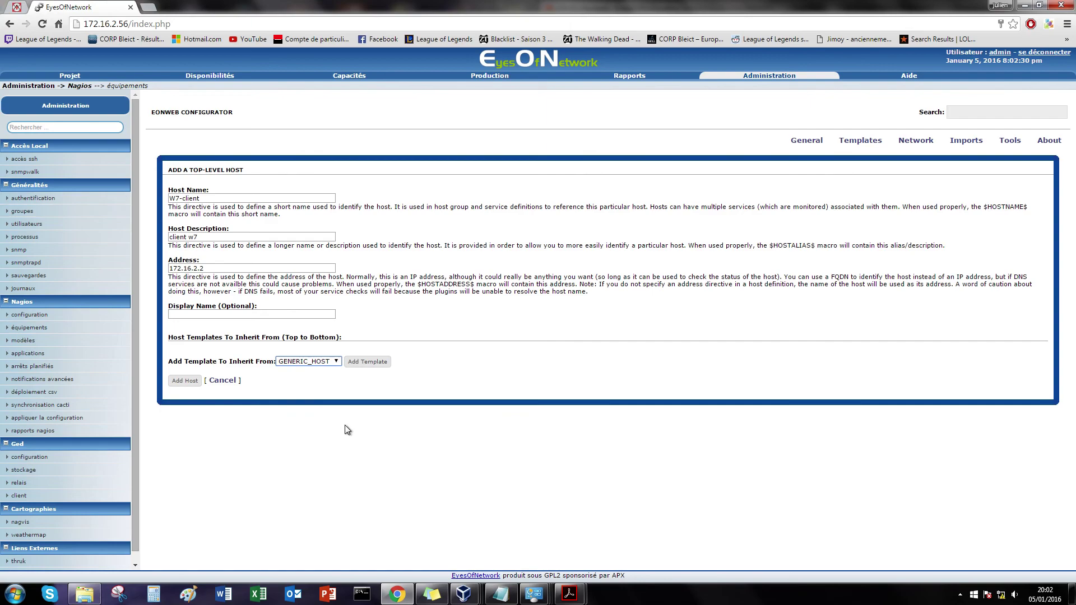
{"action": "left_click", "coordinate": [368, 362]}
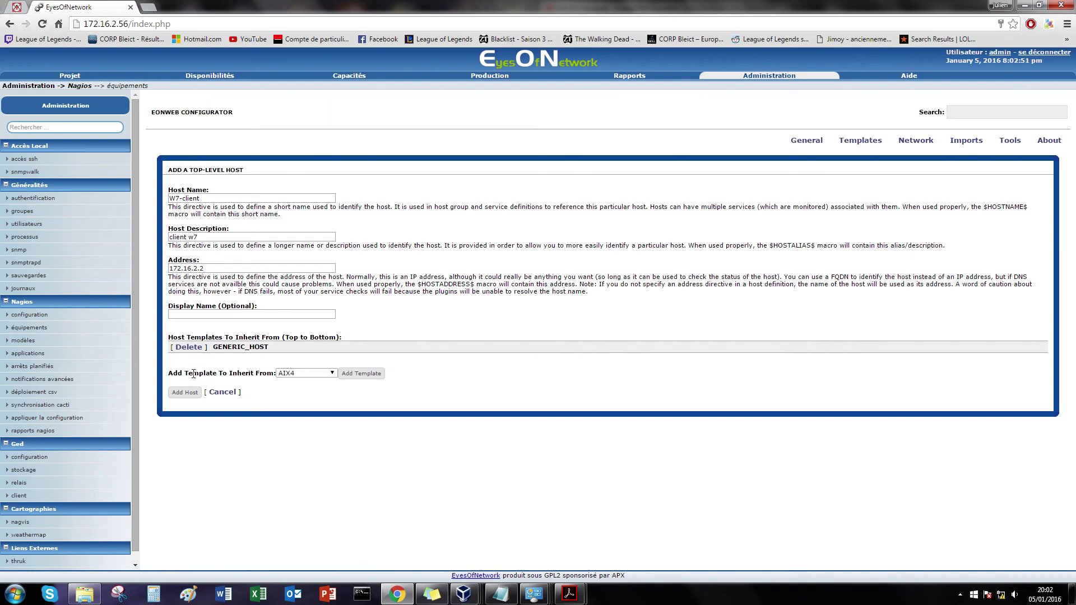
{"action": "left_click", "coordinate": [305, 374]}
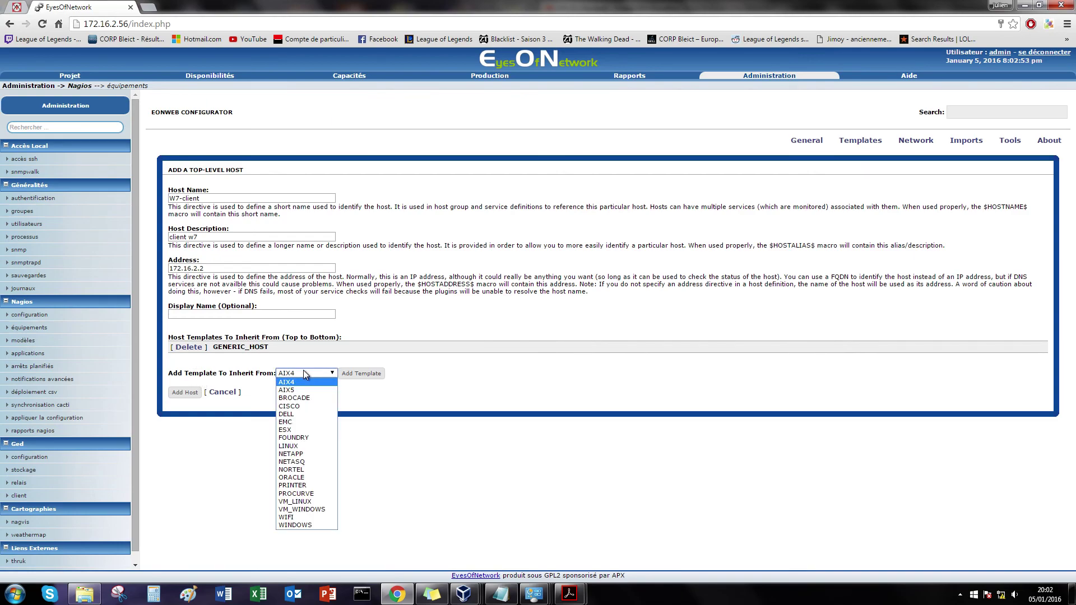
{"action": "left_click", "coordinate": [298, 524]}
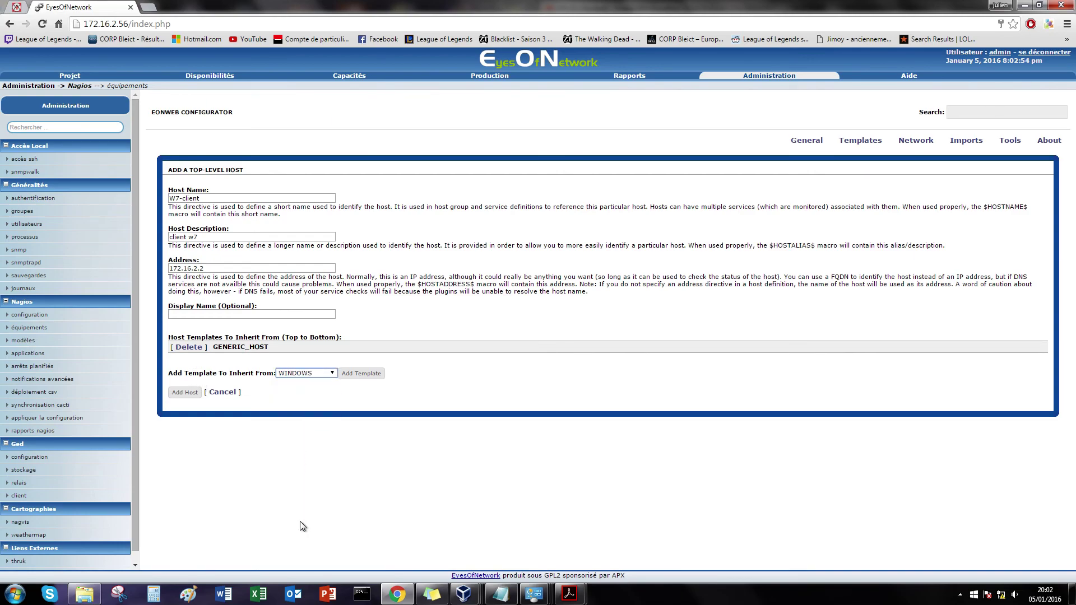
{"action": "left_click", "coordinate": [348, 375]}
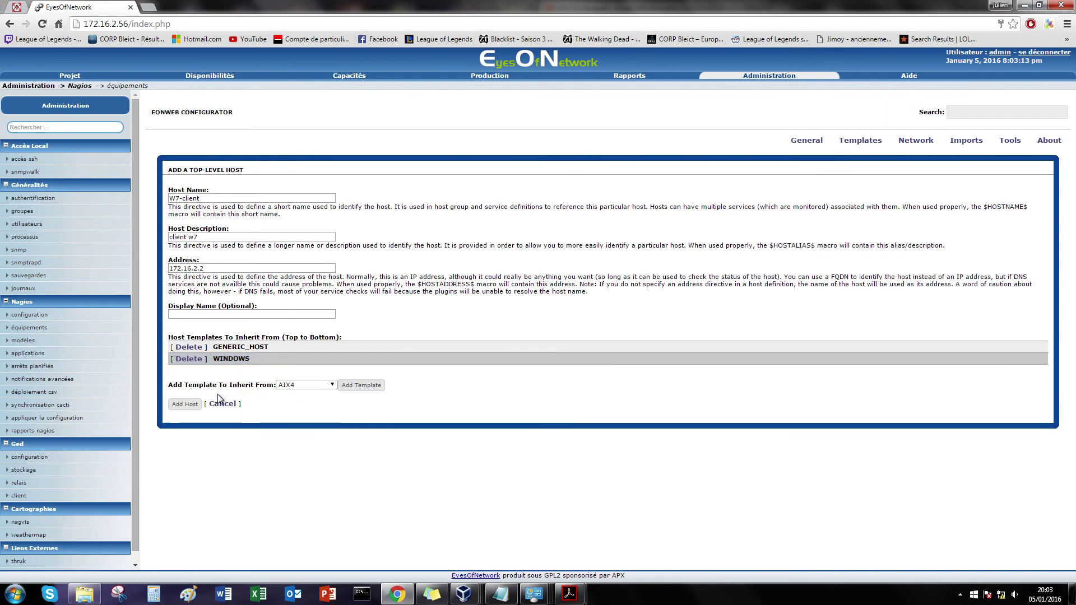
{"action": "left_click", "coordinate": [184, 404]}
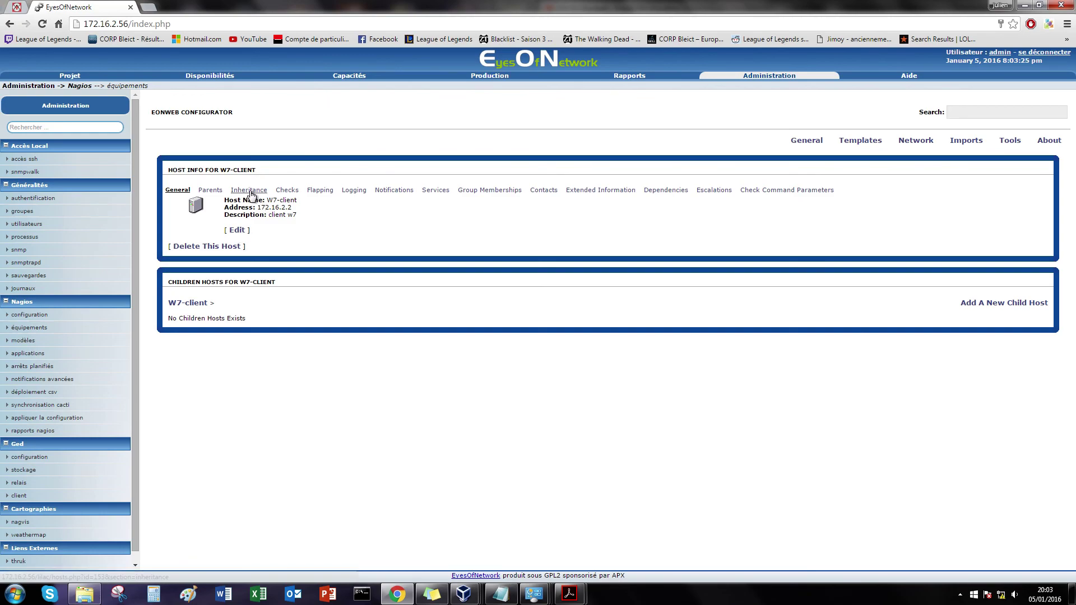
Step: Change the partitions service's $ARG2$ check parameter from 90 to 70
{"action": "left_click", "coordinate": [249, 190]}
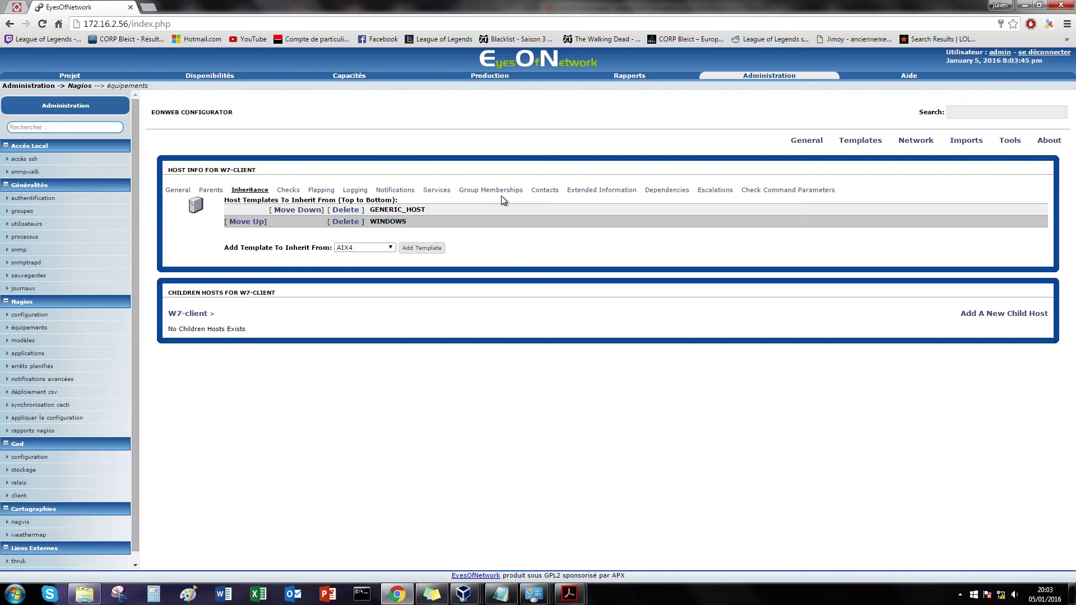
{"action": "left_click", "coordinate": [445, 190]}
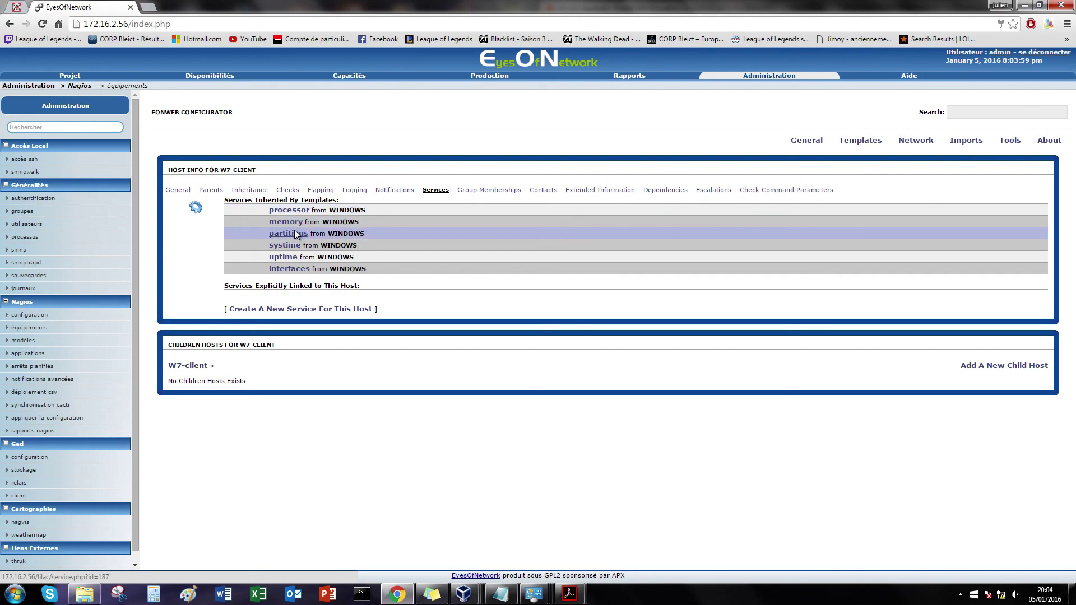
{"action": "left_click", "coordinate": [295, 235]}
{"action": "left_click", "coordinate": [236, 216]}
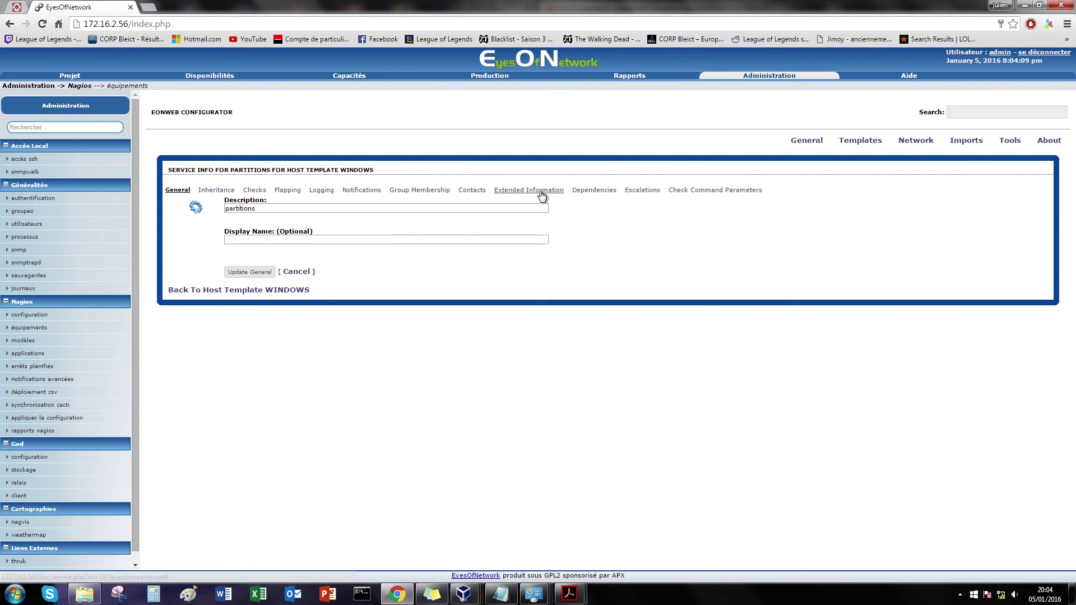
{"action": "left_click", "coordinate": [705, 192]}
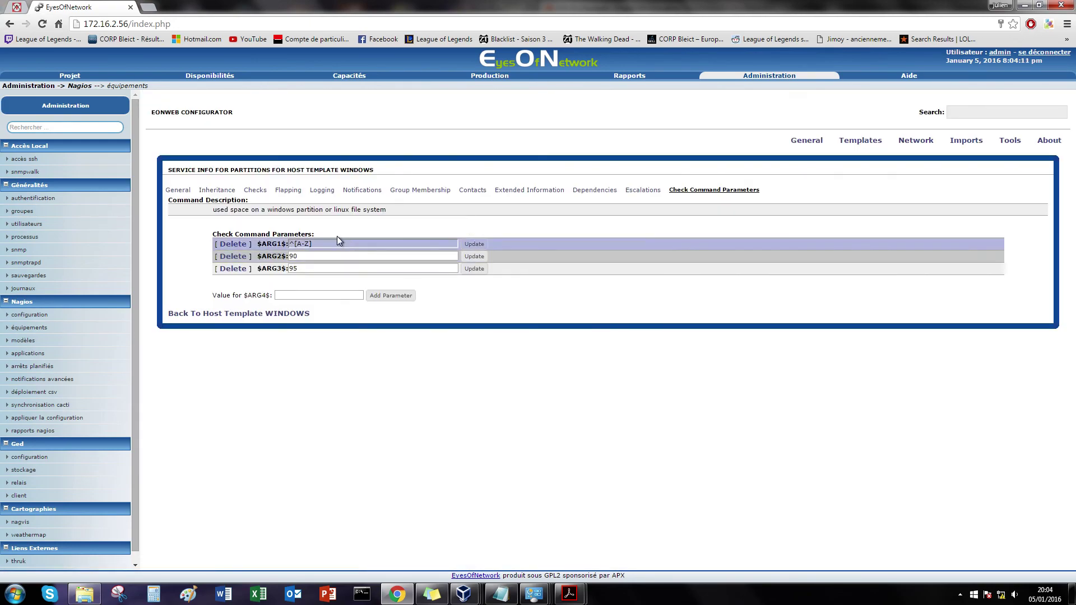
{"action": "left_click", "coordinate": [321, 257]}
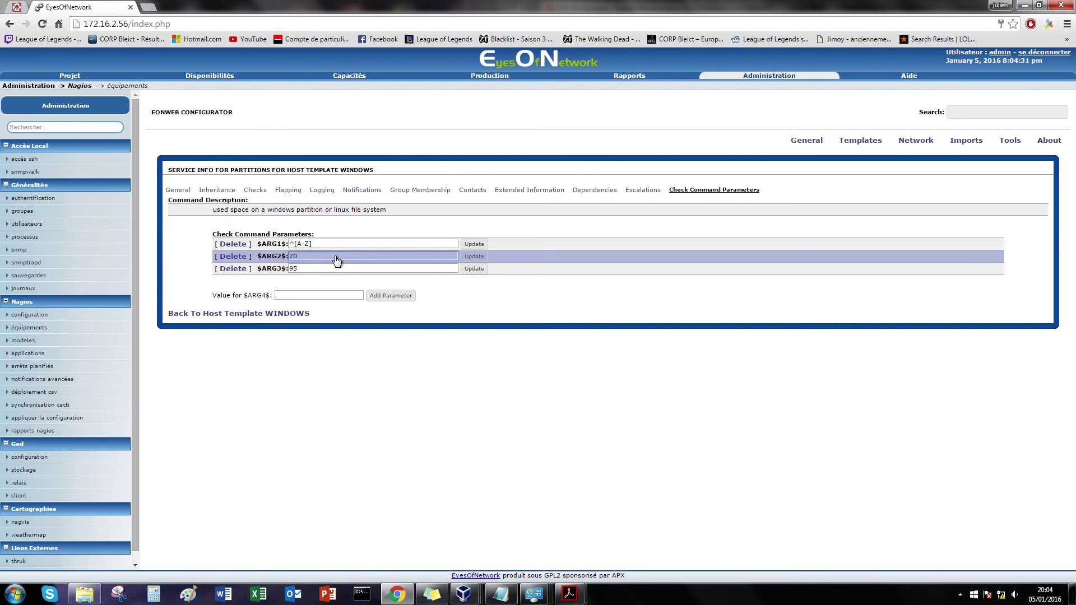
{"action": "left_click", "coordinate": [474, 257]}
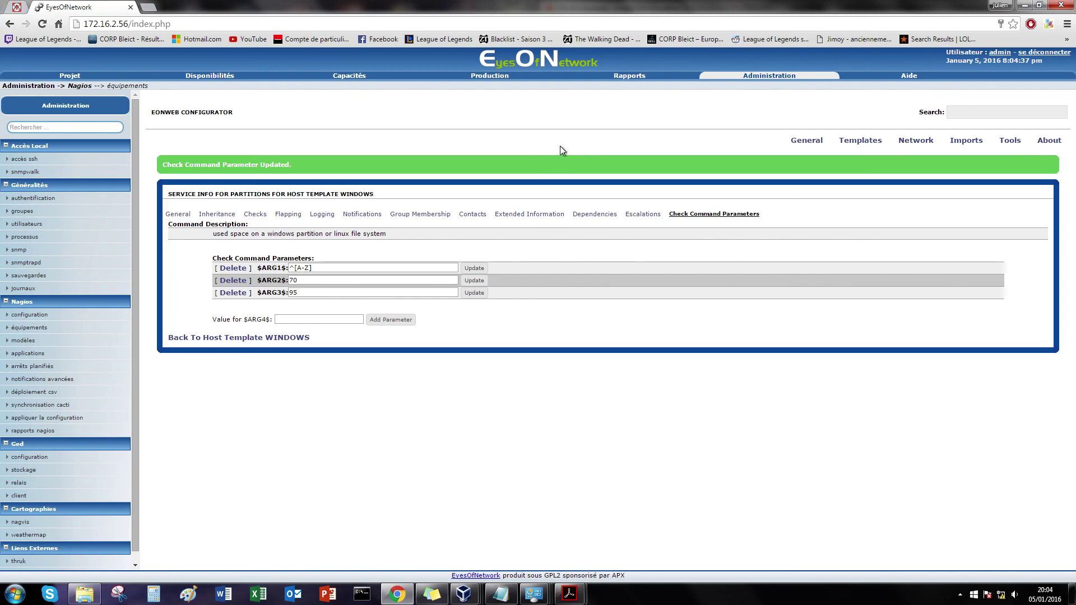
{"action": "left_click", "coordinate": [1012, 142]}
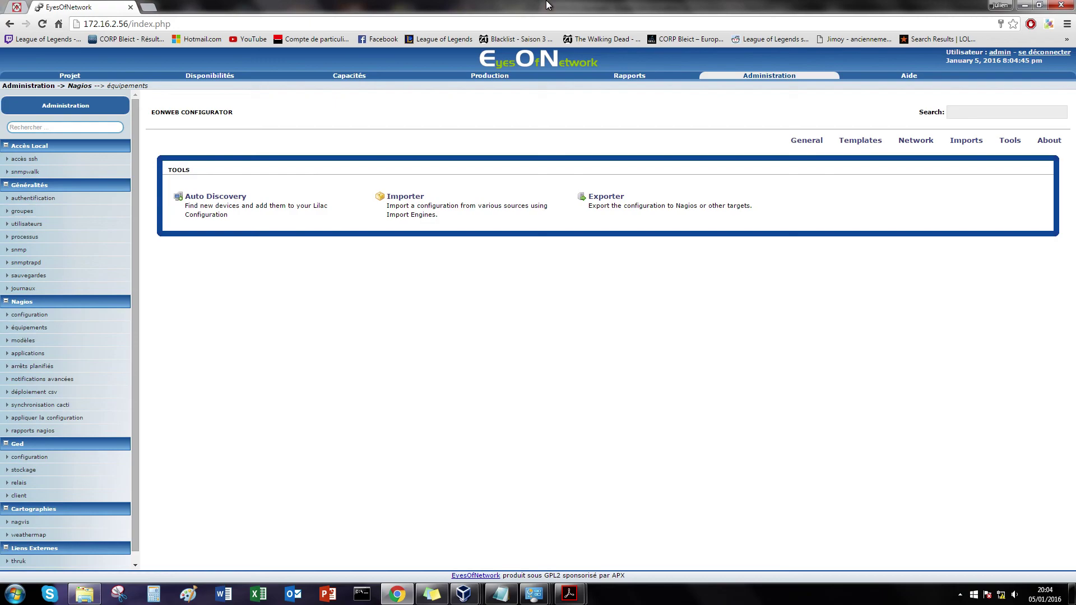
Step: Rerun the nagios export job, then show the host status view with W7-client DOWN
{"action": "left_click", "coordinate": [608, 197]}
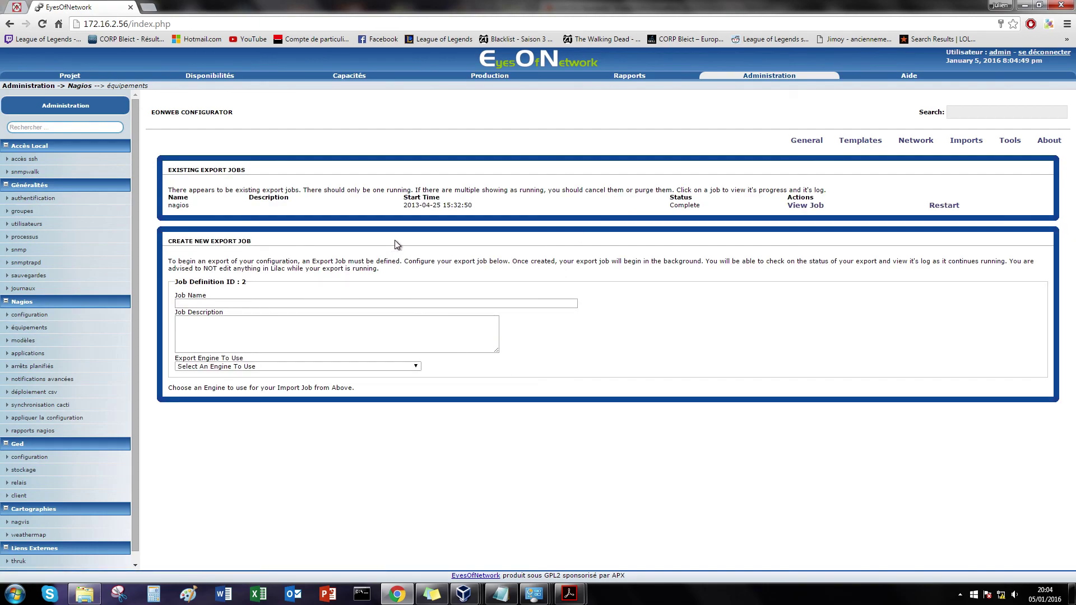
{"action": "left_click", "coordinate": [944, 205]}
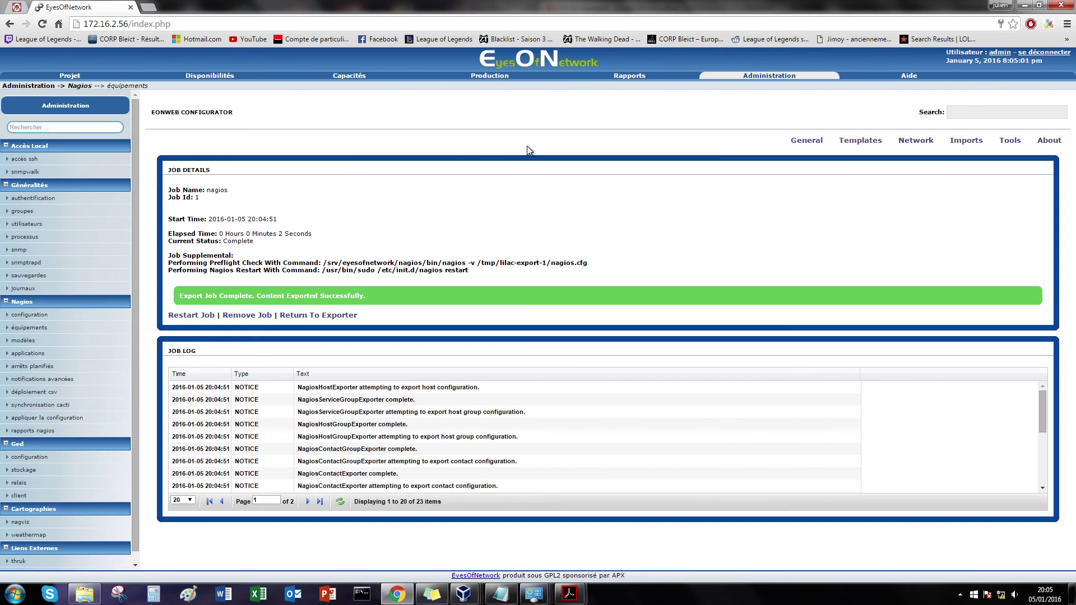
{"action": "left_click", "coordinate": [210, 76]}
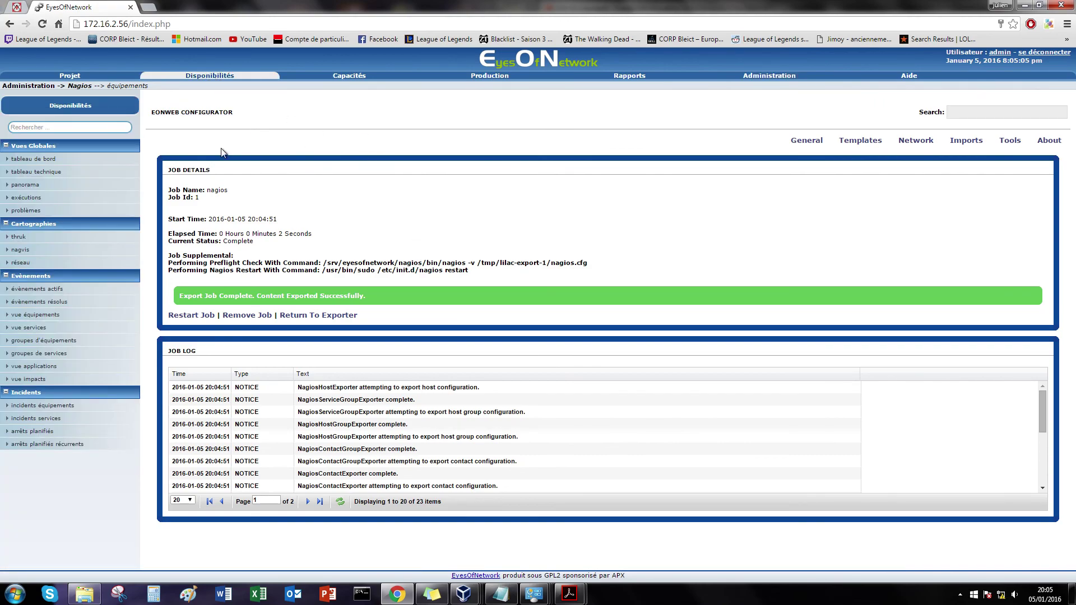
{"action": "left_click", "coordinate": [35, 315]}
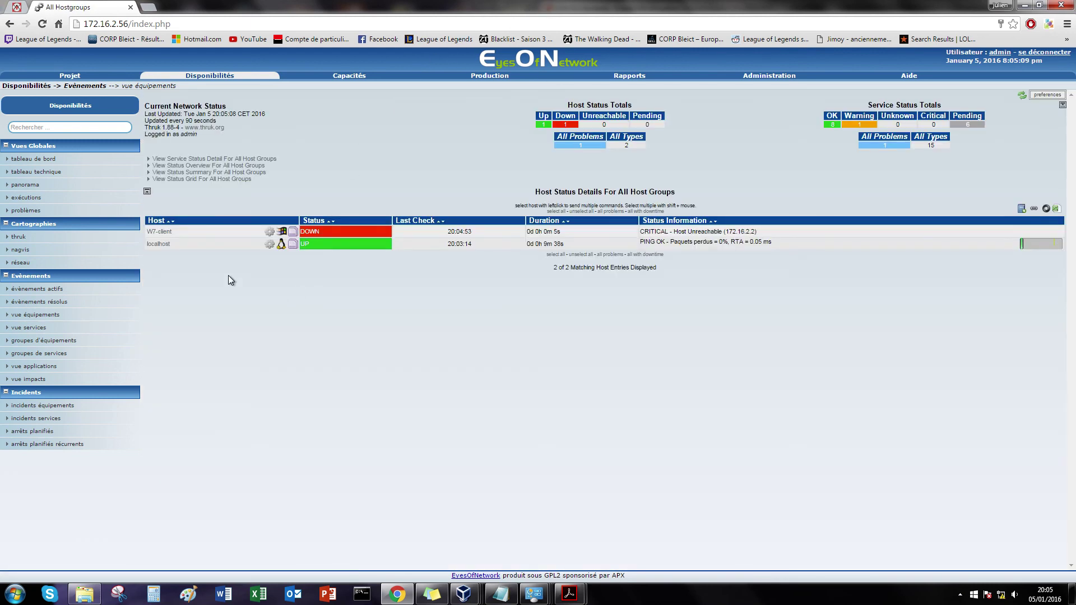
Step: Submit a Reschedule Next Check for W7-client and check the virtual machine windows
{"action": "left_click", "coordinate": [337, 234]}
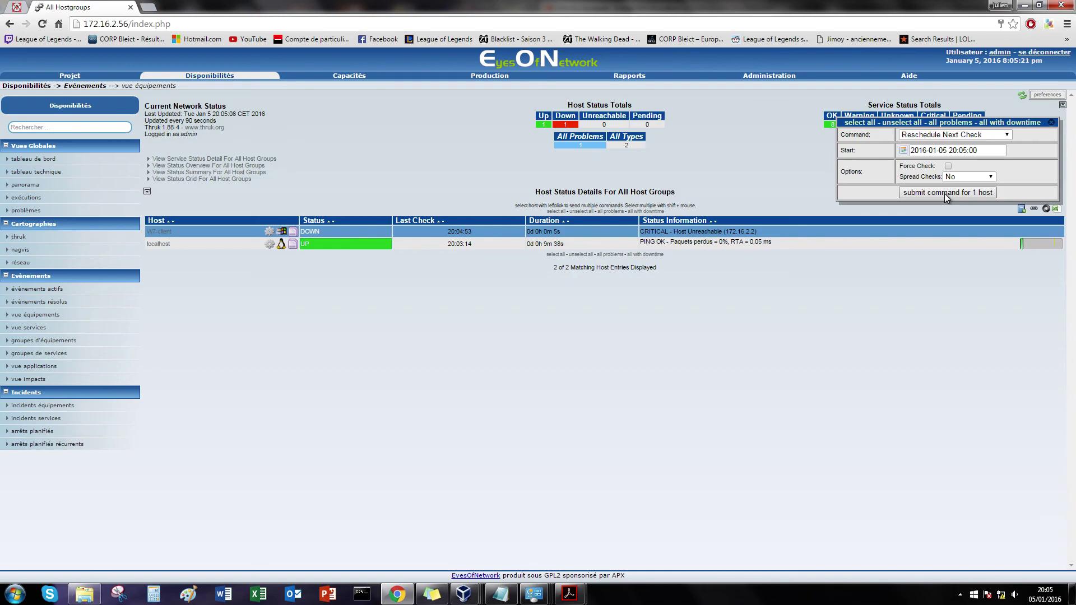
{"action": "left_click", "coordinate": [944, 193]}
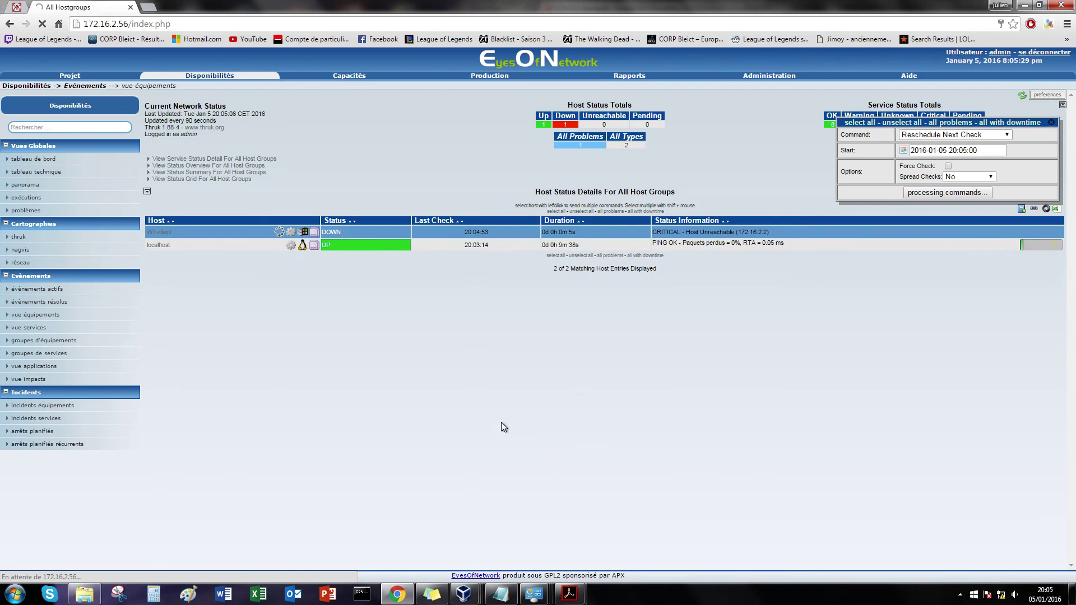
{"action": "mouse_move", "coordinate": [464, 599]}
{"action": "left_click", "coordinate": [459, 527]}
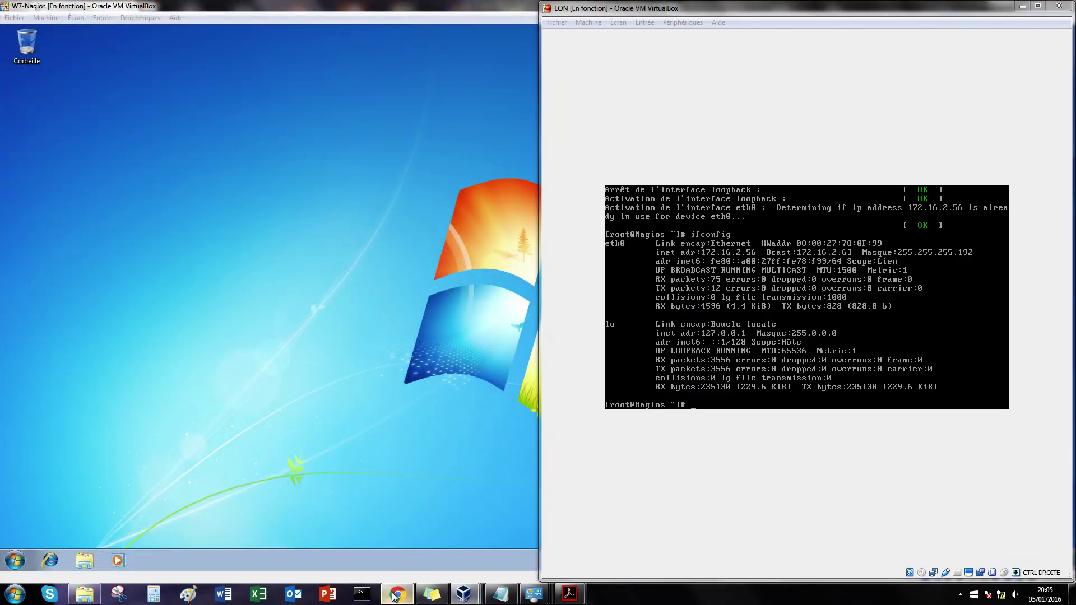
{"action": "left_click", "coordinate": [398, 594]}
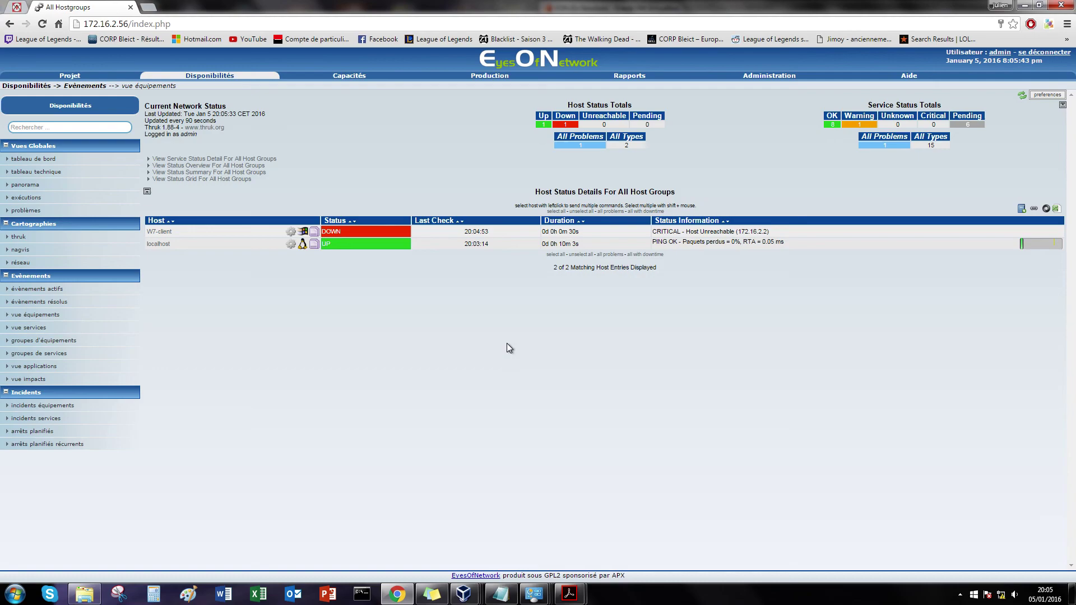
Step: Confirm the guest connection's IPv4 settings still show 172.16.2.2
{"action": "mouse_move", "coordinate": [470, 591]}
{"action": "left_click", "coordinate": [504, 516]}
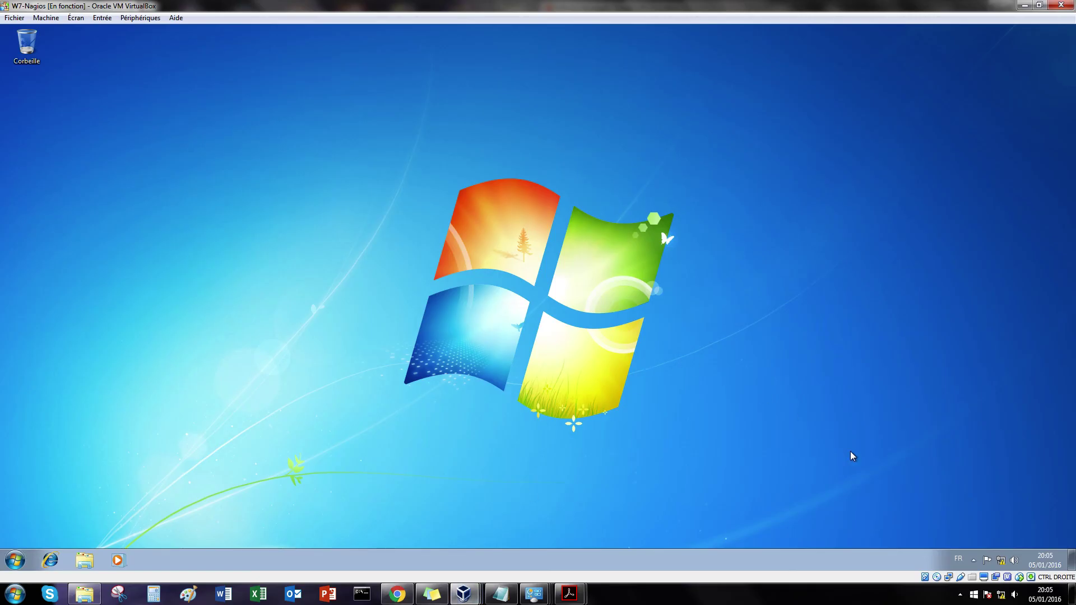
{"action": "left_click", "coordinate": [994, 562]}
{"action": "left_click", "coordinate": [984, 541]}
{"action": "left_click", "coordinate": [409, 158]}
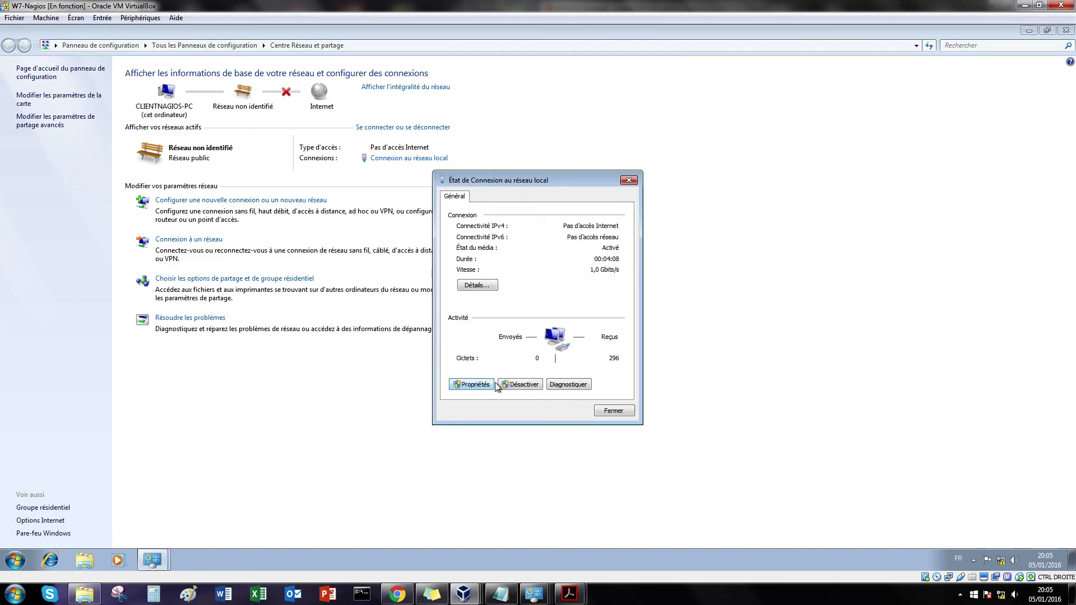
{"action": "left_click", "coordinate": [476, 384]}
{"action": "double_click", "coordinate": [515, 321]}
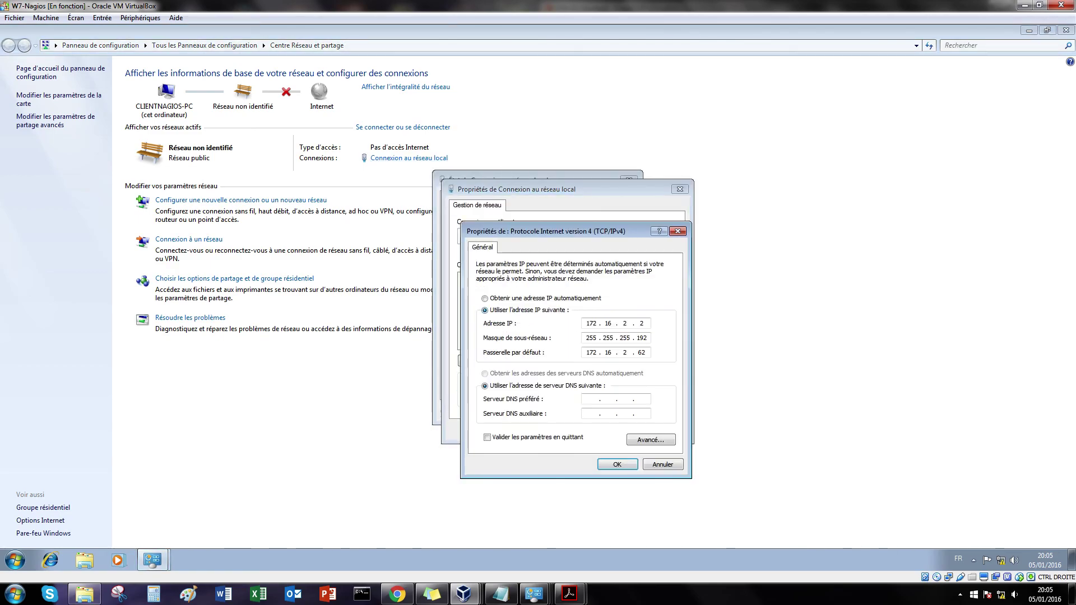
{"action": "left_click", "coordinate": [617, 464]}
{"action": "left_click", "coordinate": [619, 434]}
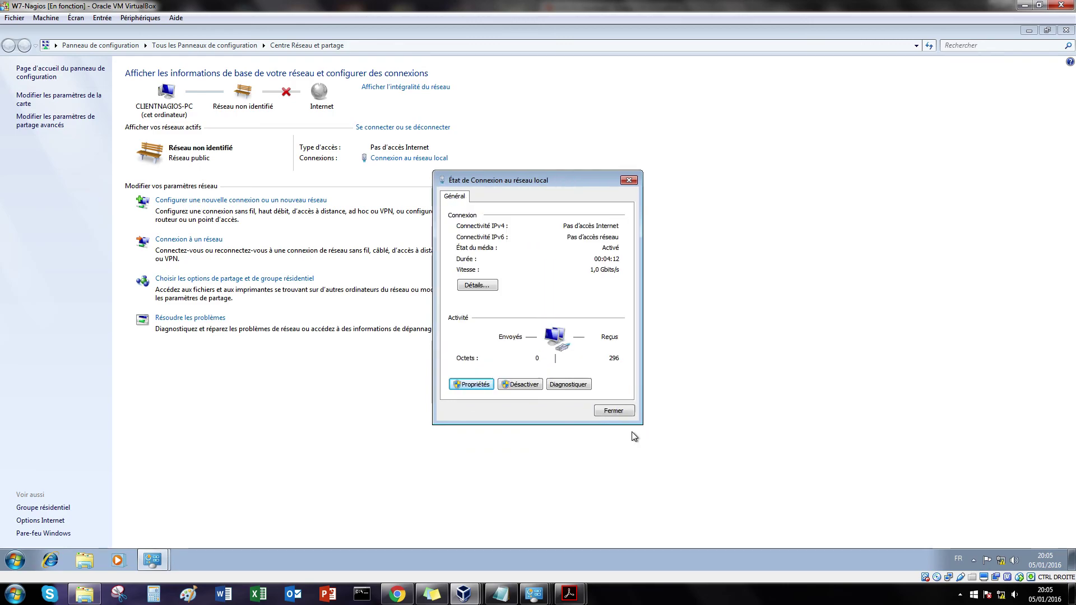
{"action": "left_click", "coordinate": [613, 411]}
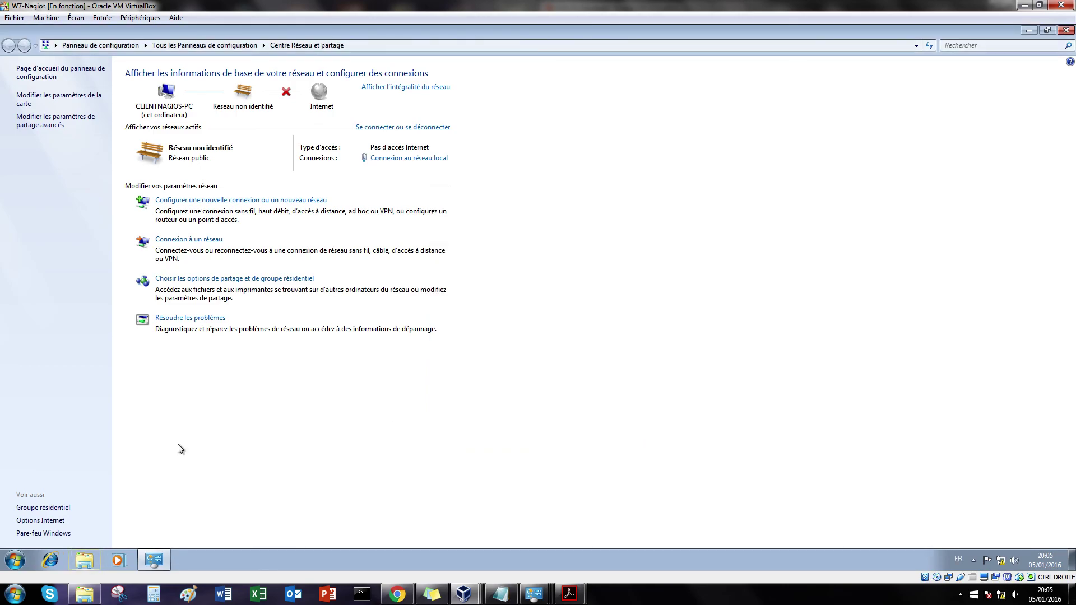
Step: Turn Windows Firewall off for private and public networks
{"action": "left_click", "coordinate": [43, 533]}
{"action": "left_click", "coordinate": [35, 152]}
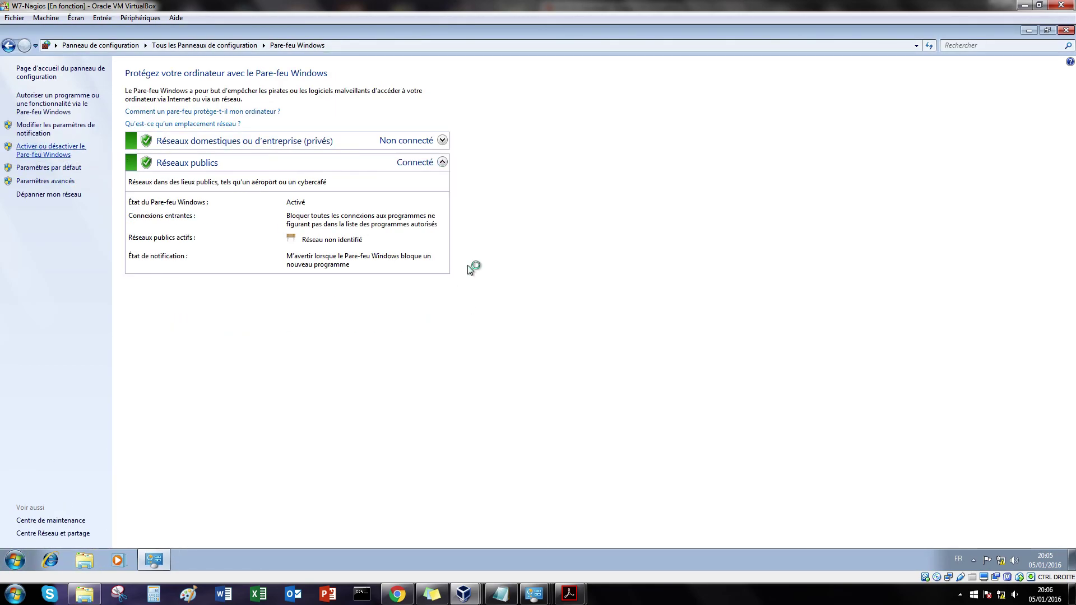
{"action": "left_click", "coordinate": [409, 169]}
{"action": "left_click", "coordinate": [409, 245]}
{"action": "left_click", "coordinate": [633, 536]}
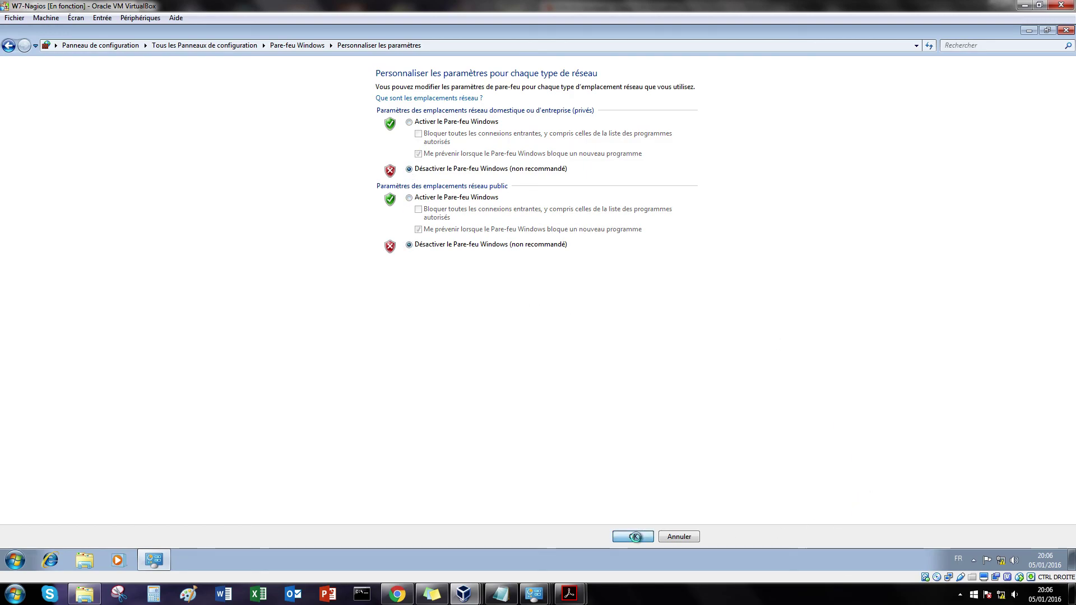
{"action": "left_click", "coordinate": [1066, 29]}
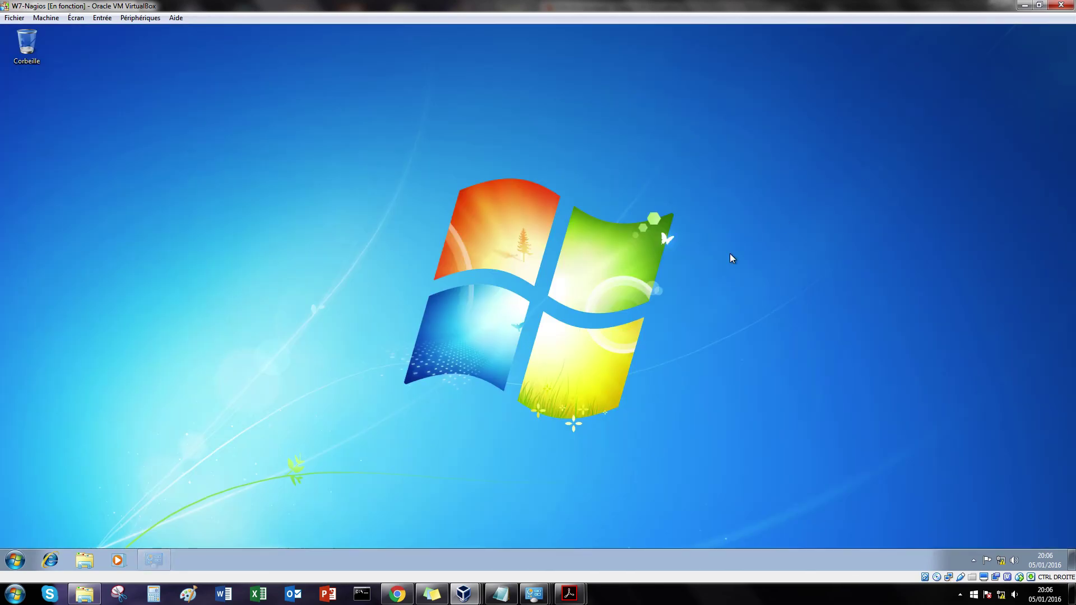
Step: Reschedule W7-client's next check twice from the EyesOfNetwork status page
{"action": "left_click", "coordinate": [399, 593]}
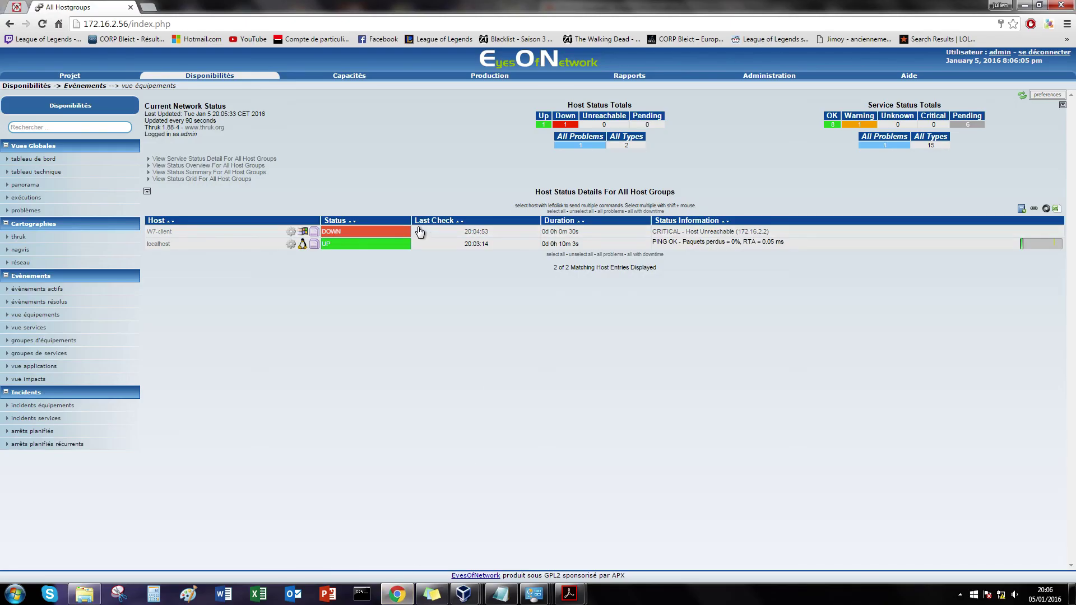
{"action": "left_click", "coordinate": [734, 232]}
{"action": "left_click", "coordinate": [967, 193]}
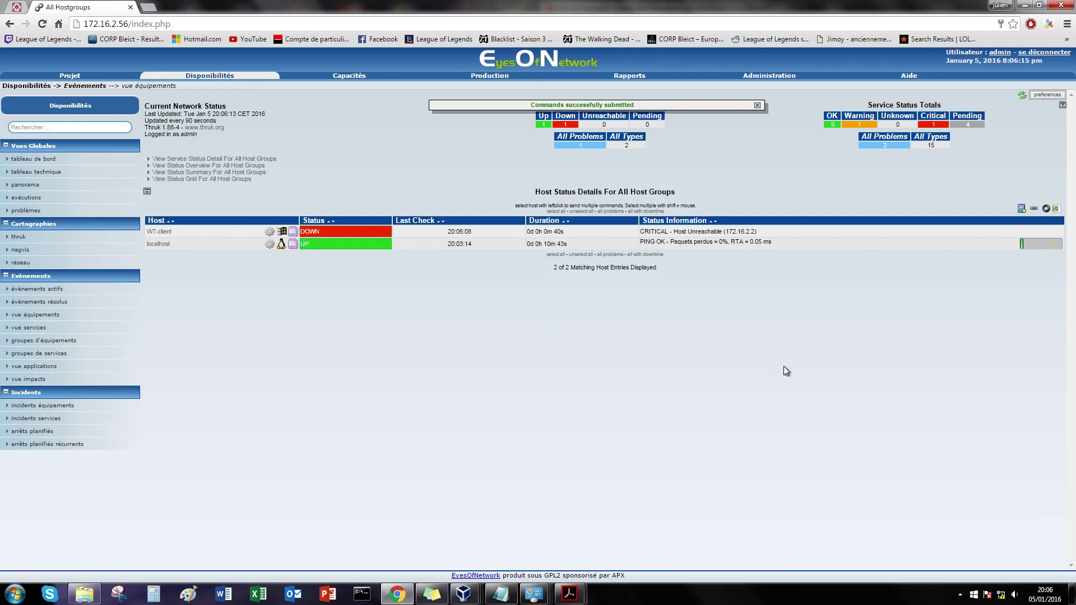
{"action": "left_click", "coordinate": [353, 232]}
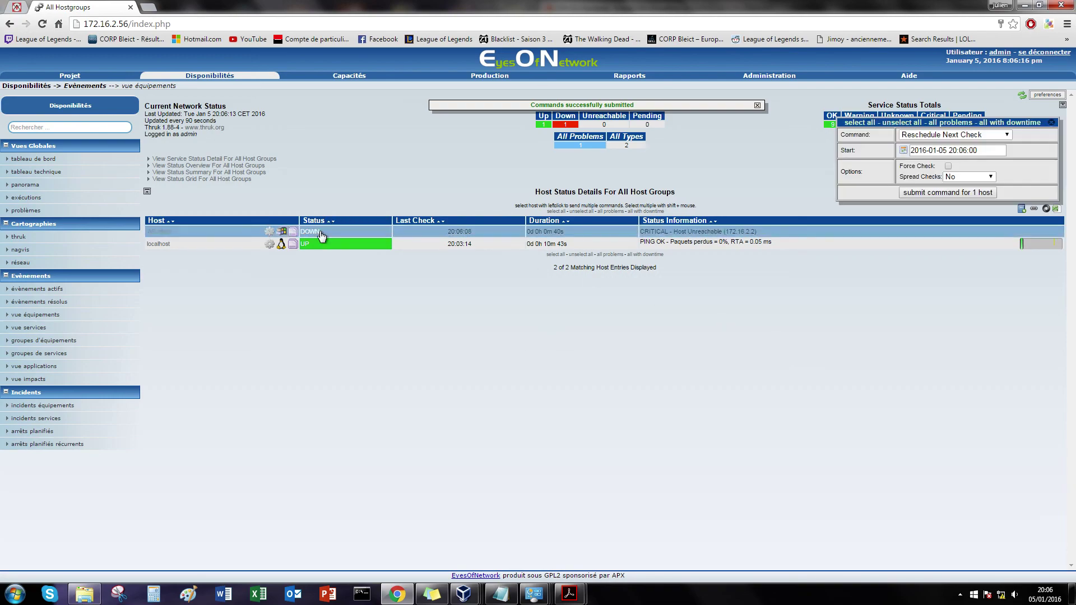
{"action": "left_click", "coordinate": [955, 192]}
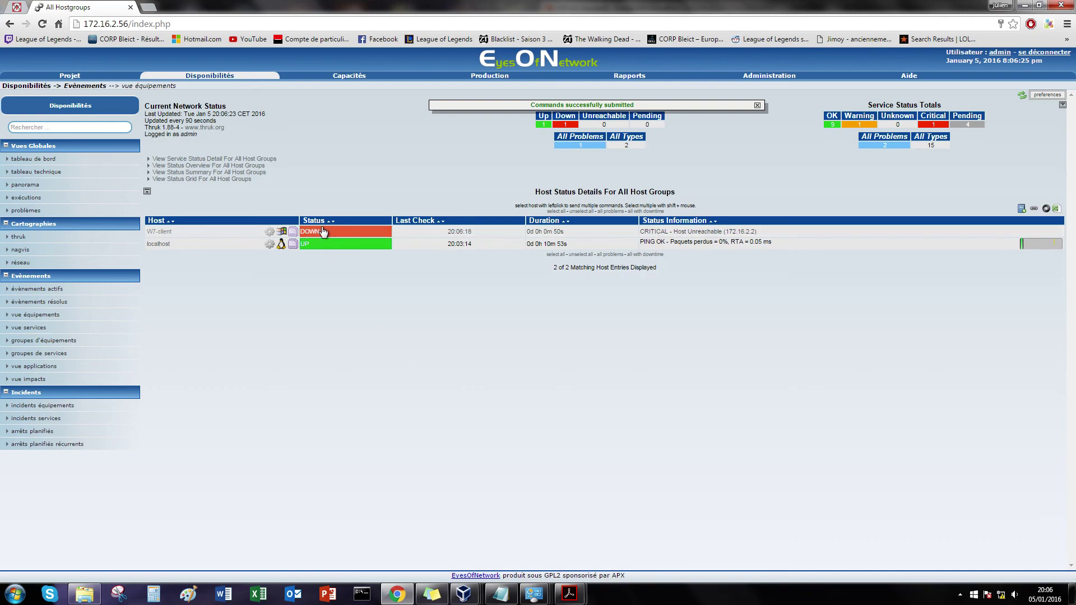
Step: In the W7-Nagios guest, open Windows Features full screen and expand Protocole SNMP
{"action": "mouse_move", "coordinate": [465, 591]}
{"action": "left_click", "coordinate": [464, 526]}
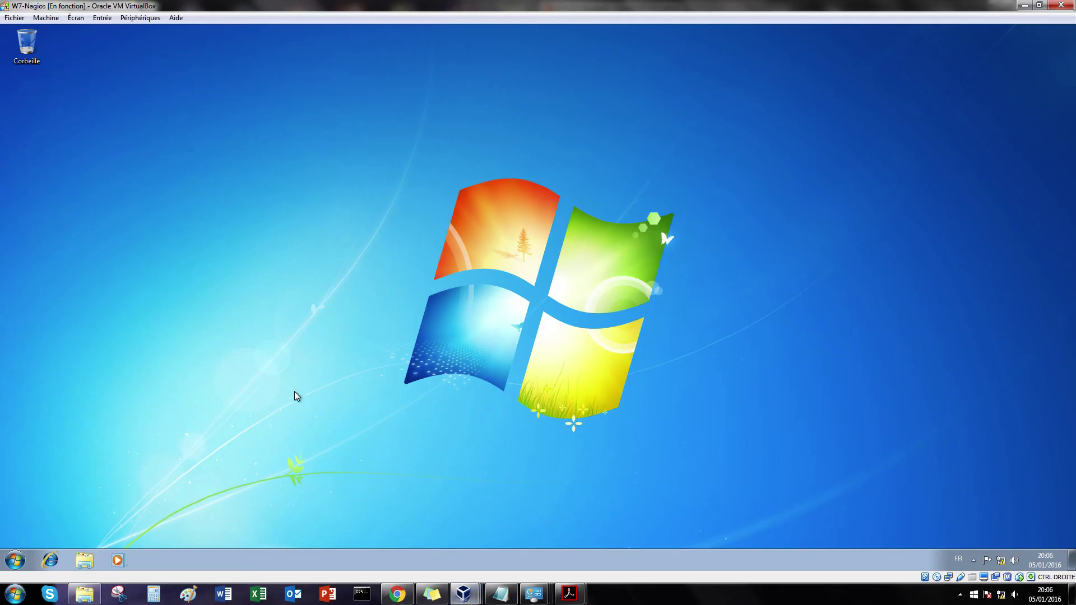
{"action": "left_click", "coordinate": [22, 559]}
{"action": "left_click", "coordinate": [215, 435]}
{"action": "left_click", "coordinate": [217, 197]}
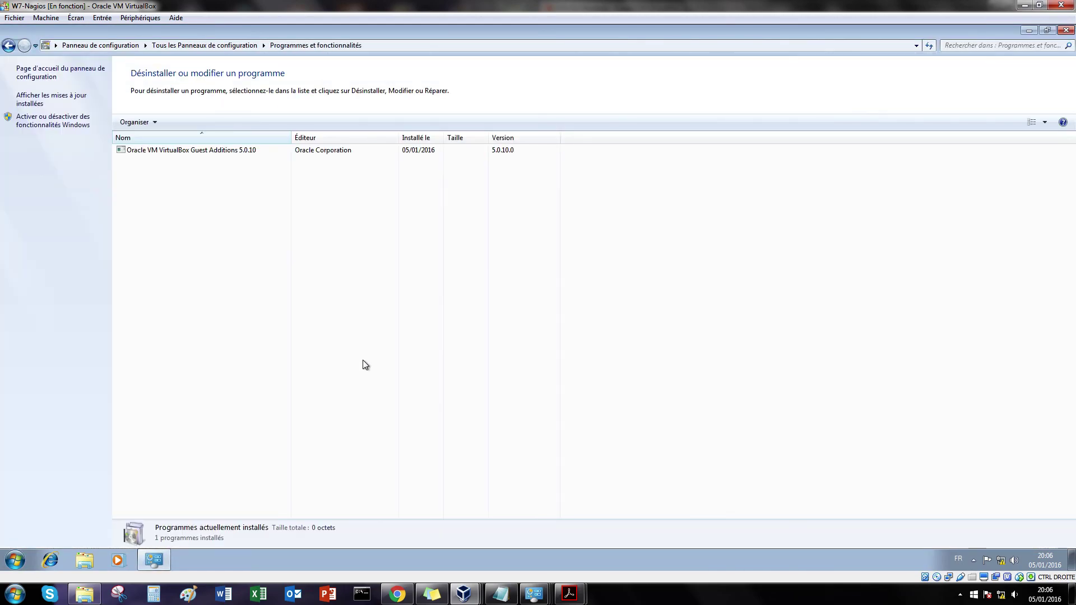
{"action": "left_click", "coordinate": [67, 123]}
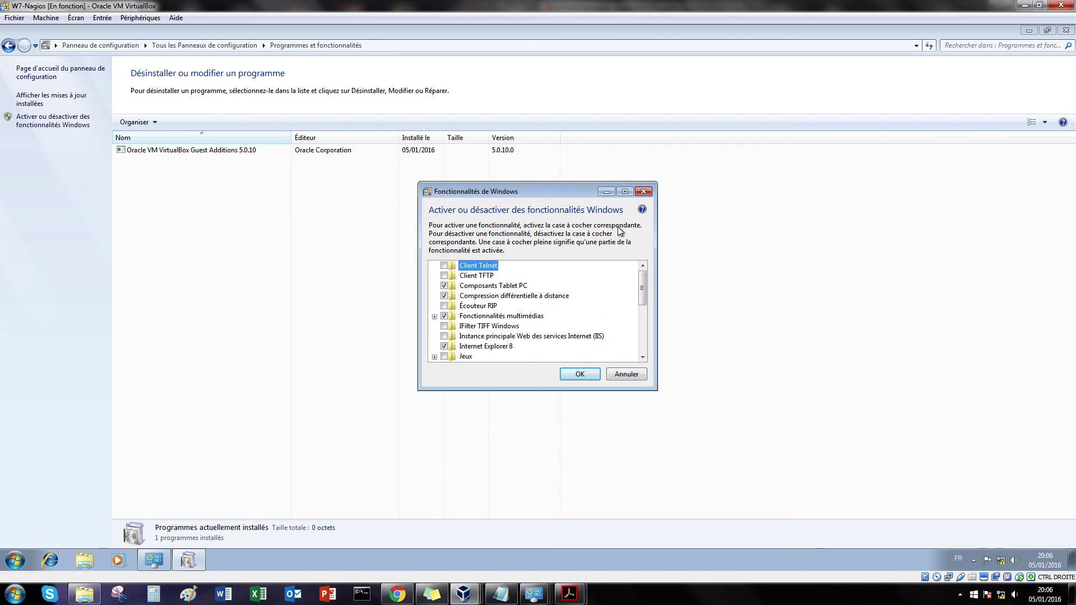
{"action": "double_click", "coordinate": [519, 194]}
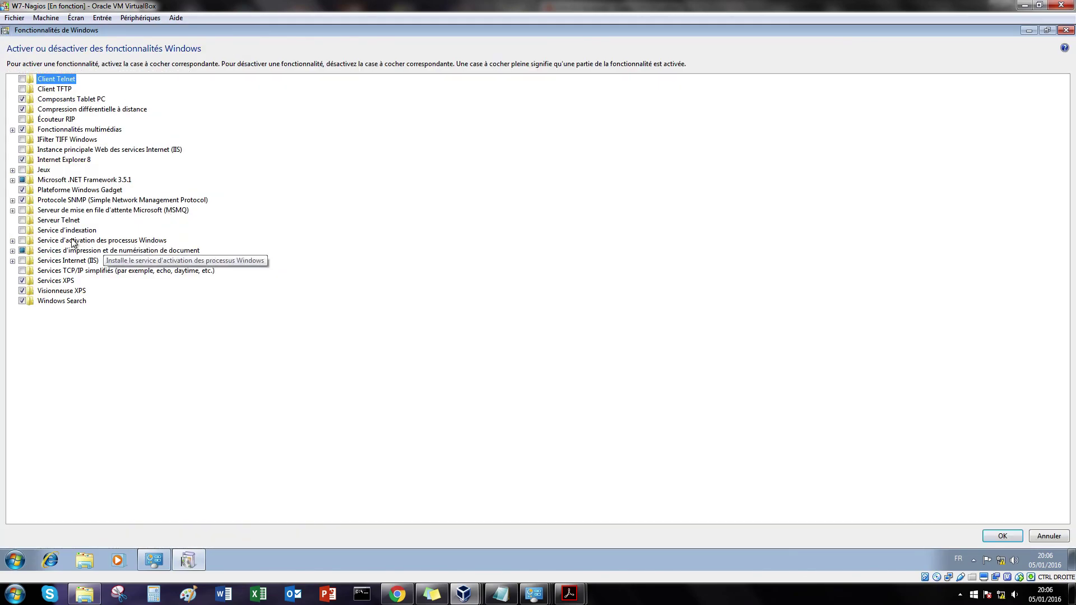
{"action": "left_click", "coordinate": [12, 200]}
Step: Verify the EyesOfNetwork community and accepted hosts on Service SNMP's Sécurité tab in Services
{"action": "left_click", "coordinate": [16, 560]}
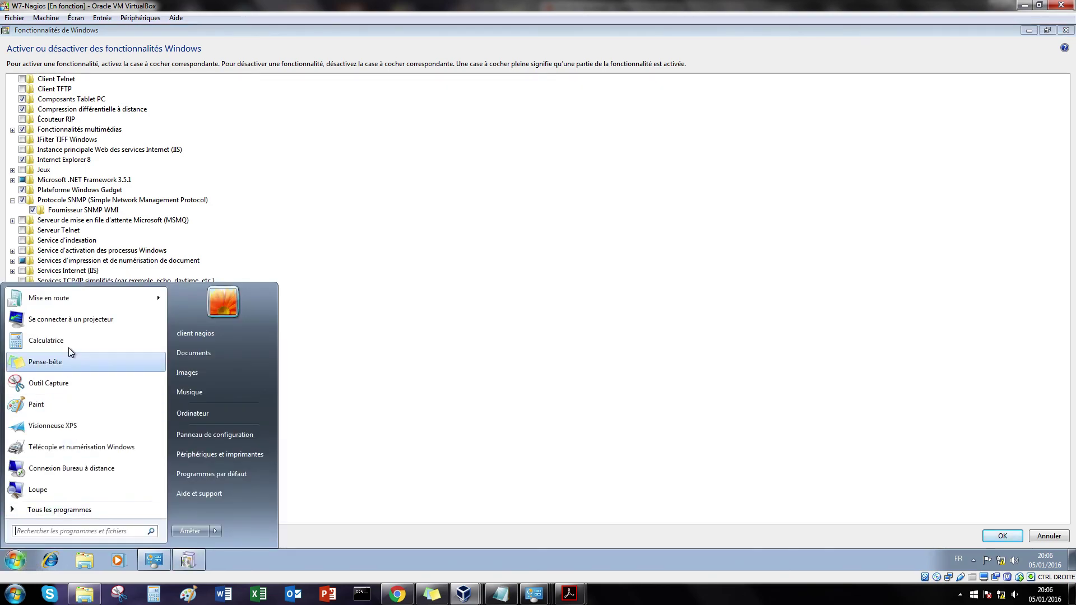
{"action": "type", "text": "services"}
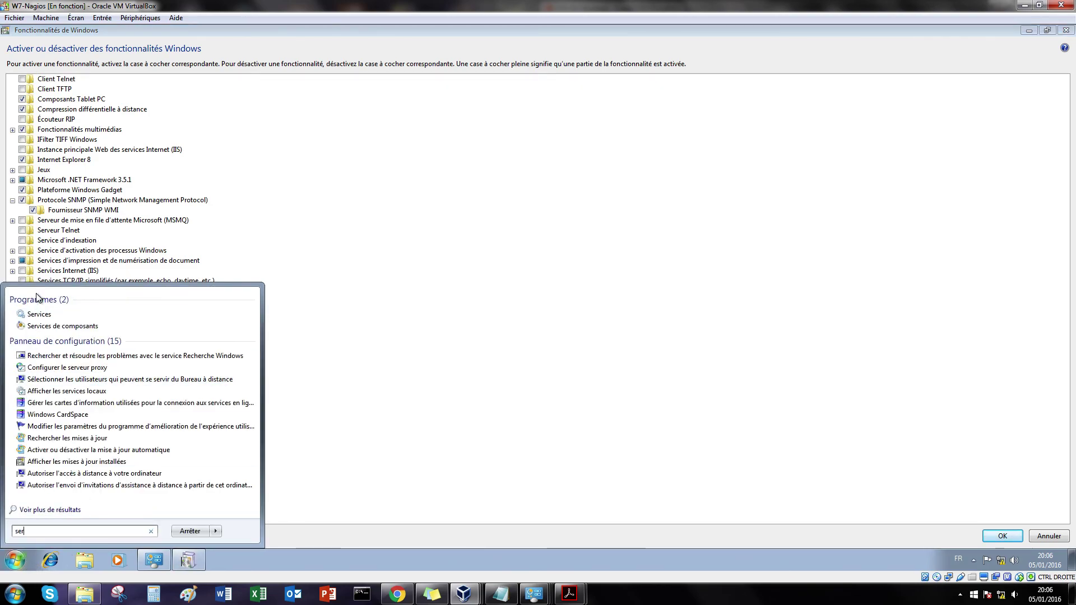
{"action": "left_click", "coordinate": [54, 312]}
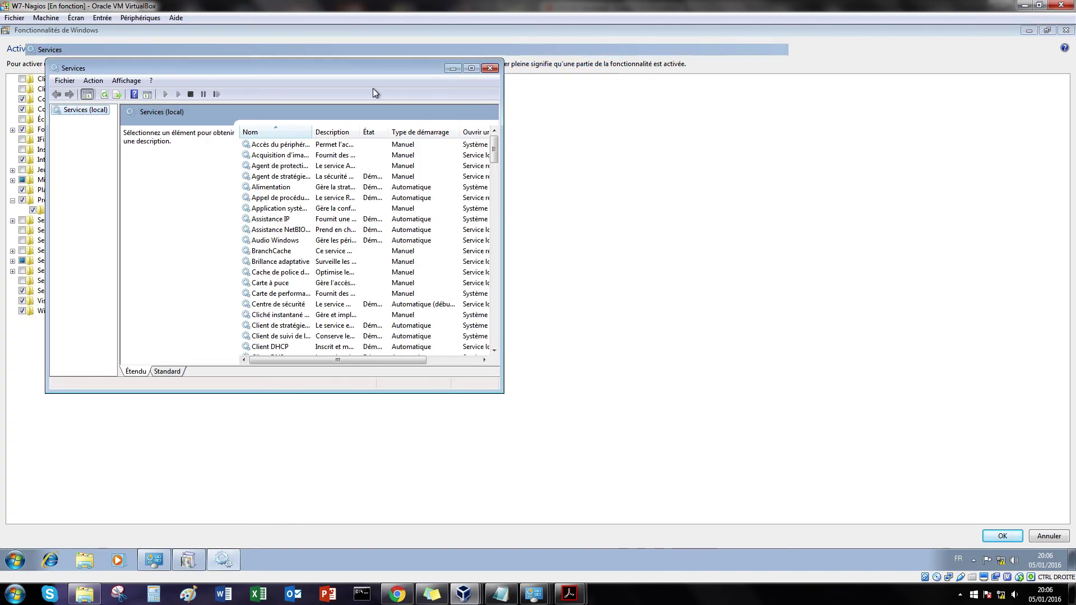
{"action": "left_click", "coordinate": [470, 69]}
{"action": "left_click_drag", "start_coordinate": [1071, 131], "coordinate": [1072, 439]}
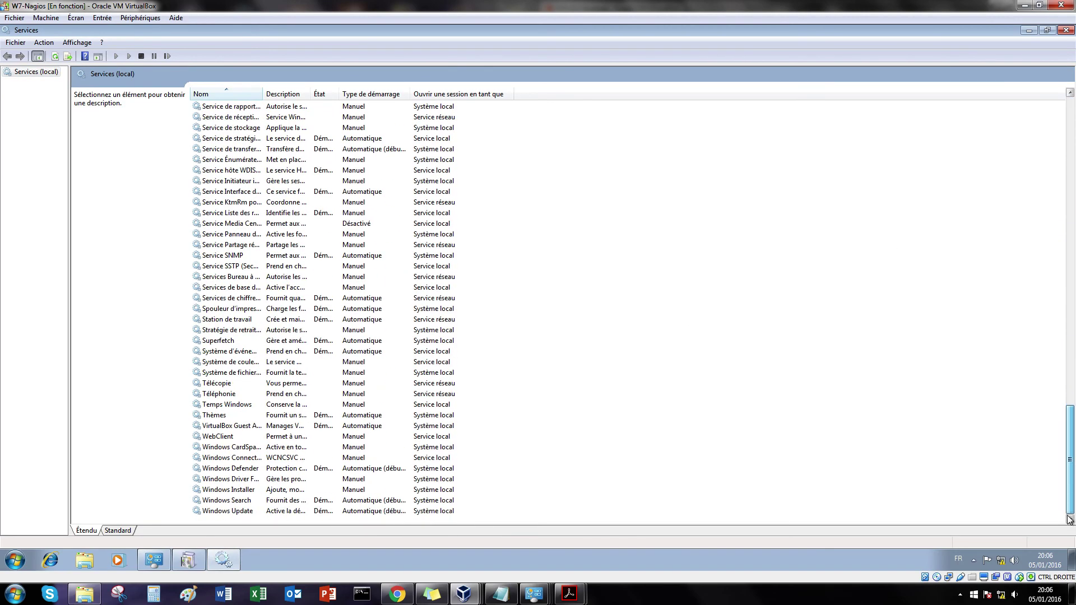
{"action": "double_click", "coordinate": [234, 258]}
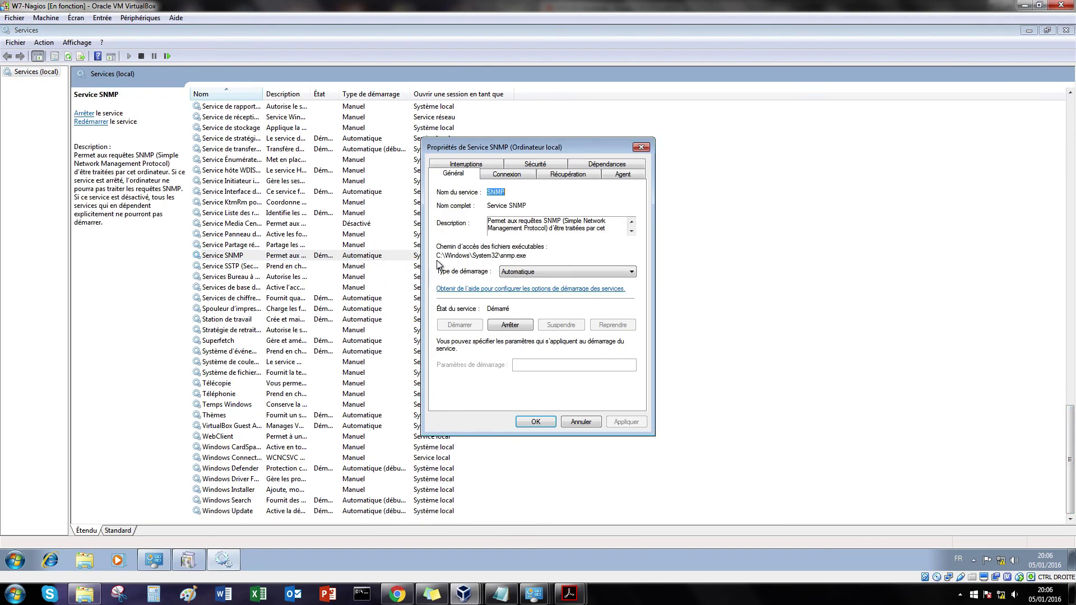
{"action": "left_click", "coordinate": [542, 167]}
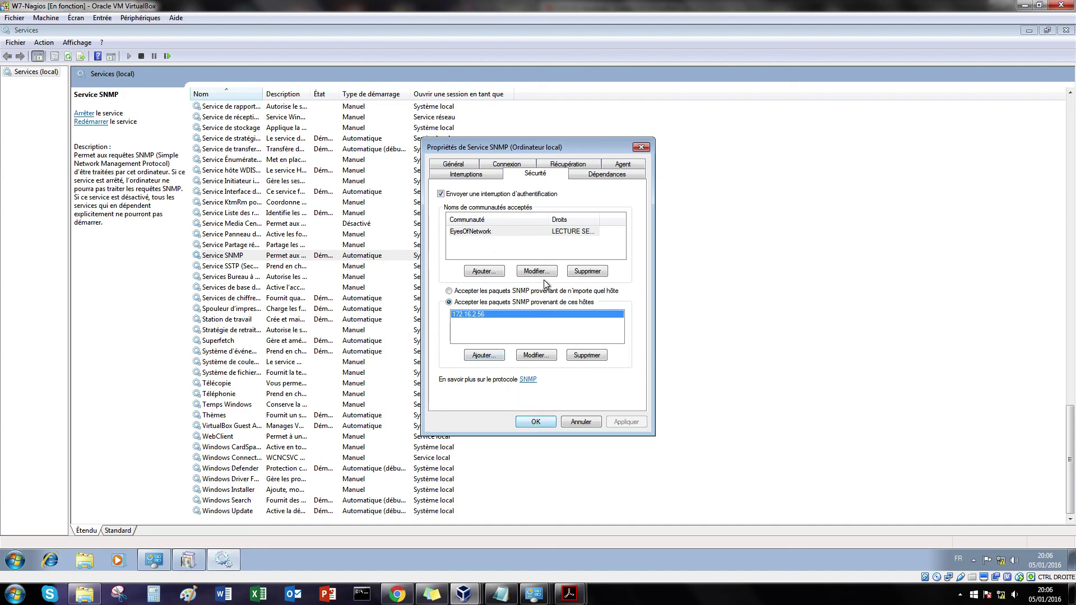
{"action": "left_click", "coordinate": [534, 425]}
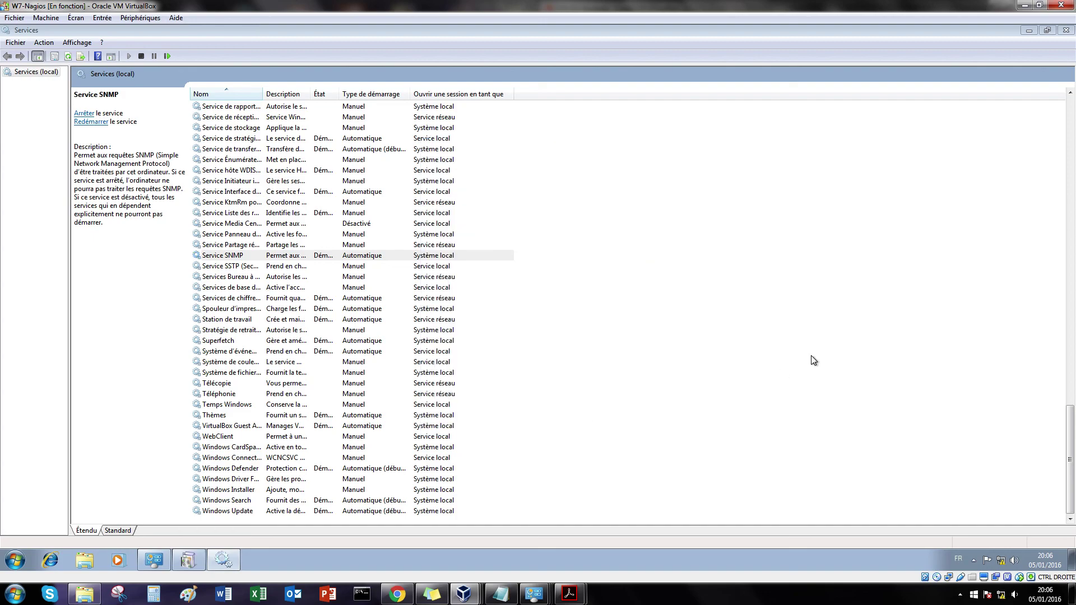
Step: Close the Services console and the Windows Features dialog
{"action": "left_click", "coordinate": [783, 375]}
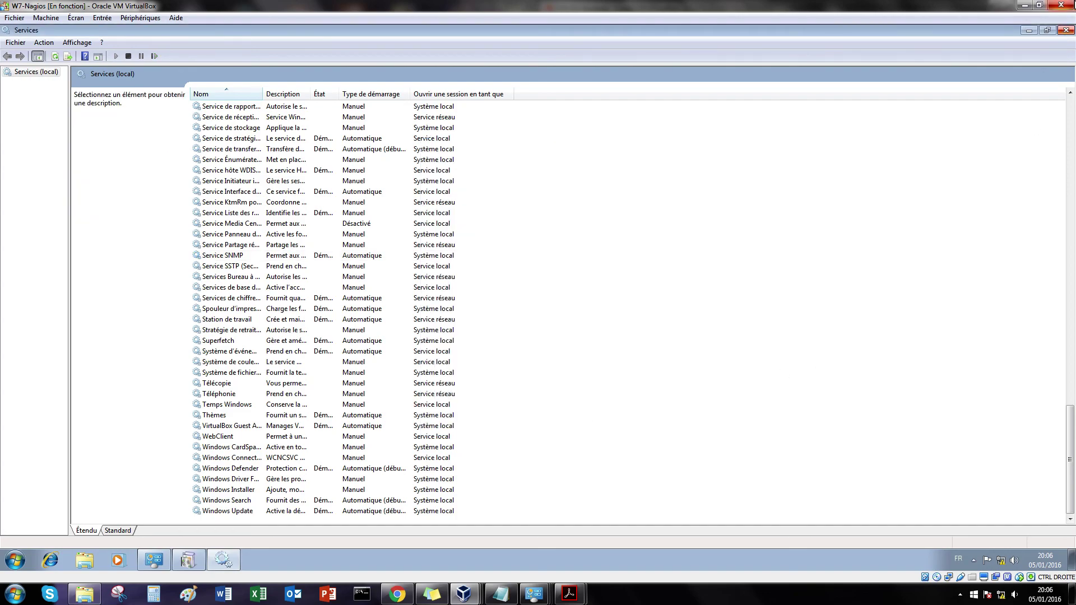
{"action": "left_click", "coordinate": [1067, 31]}
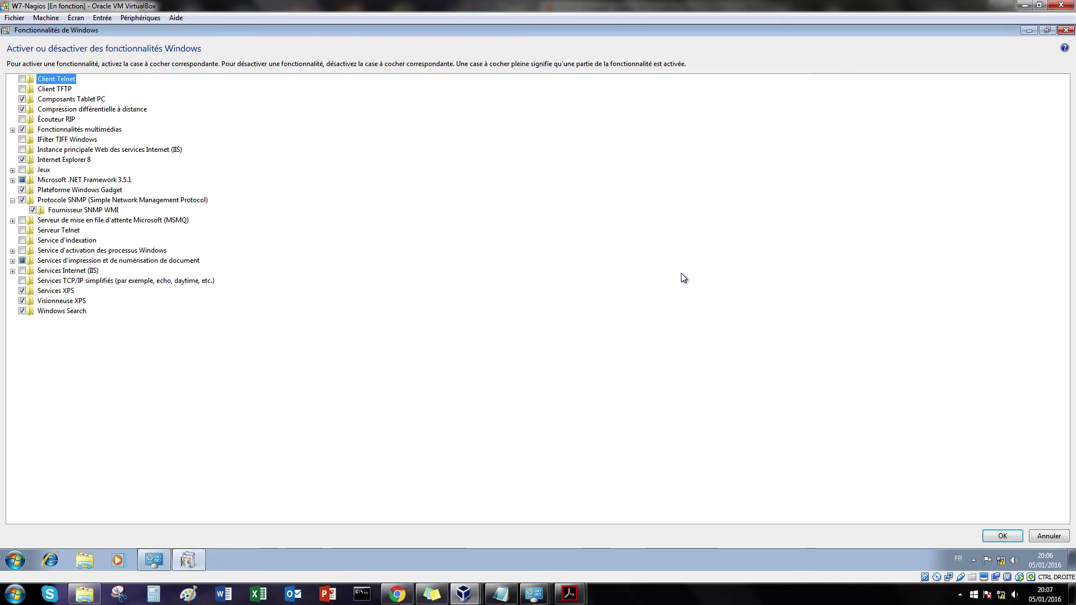
{"action": "left_click", "coordinate": [1067, 32]}
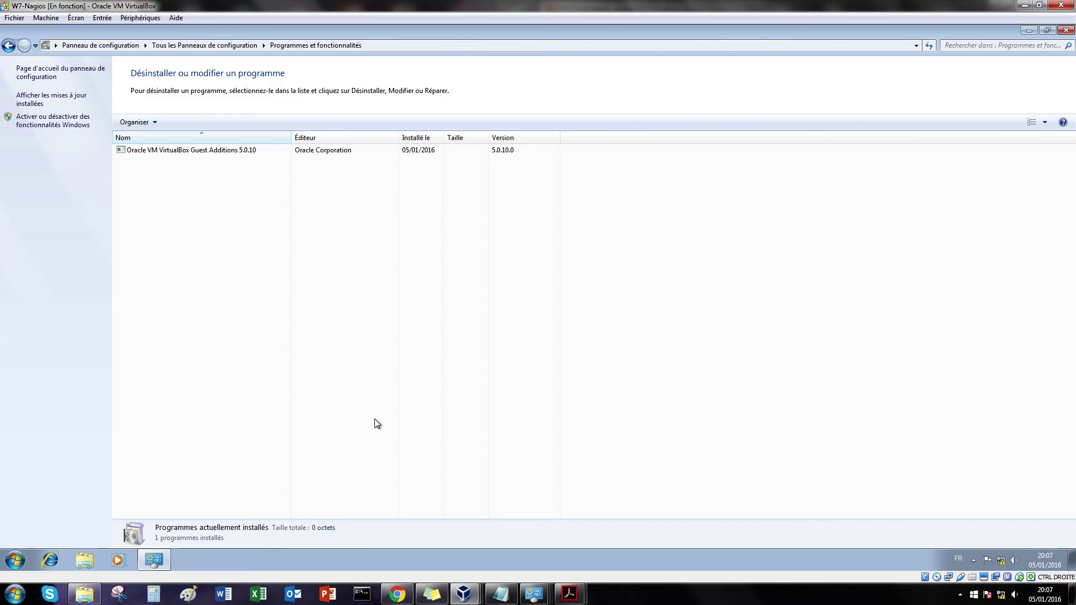
Step: In EyesOfNetwork, submit Reschedule Next Check for the W7-client host
{"action": "left_click", "coordinate": [397, 594]}
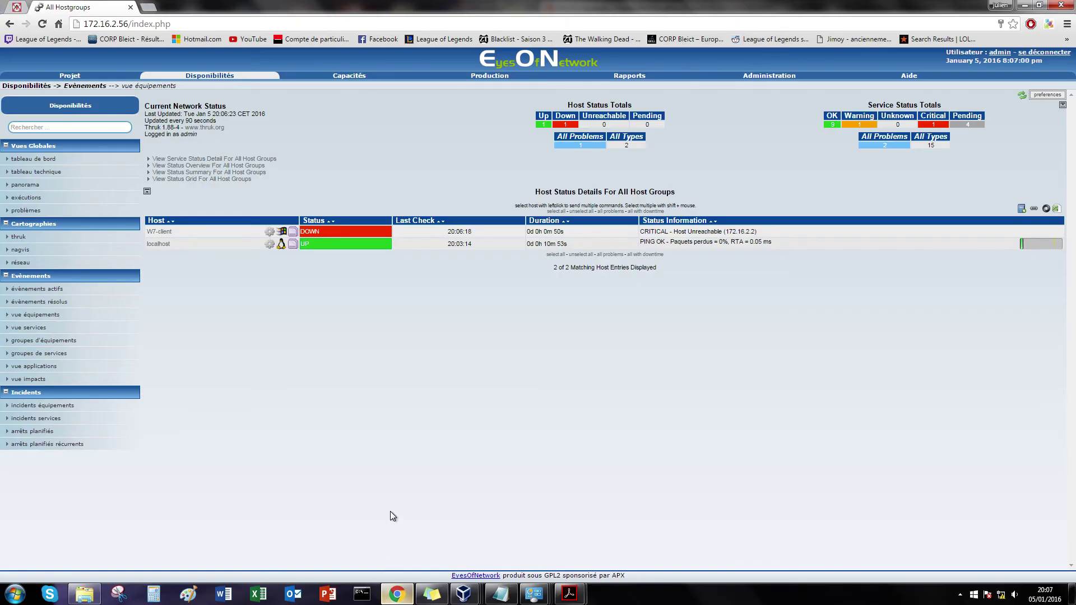
{"action": "left_click", "coordinate": [342, 233]}
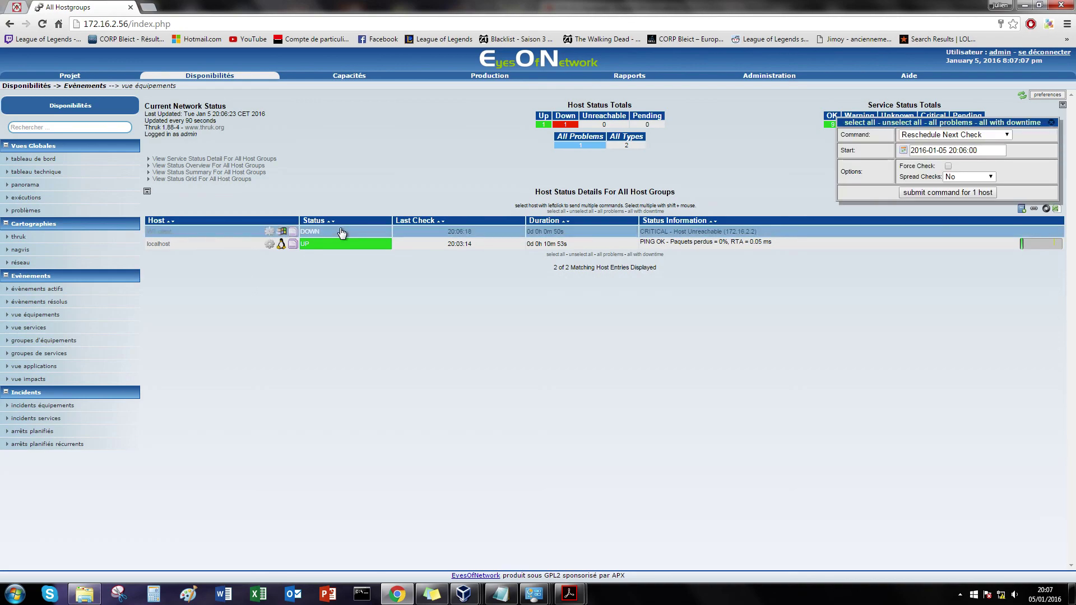
{"action": "left_click", "coordinate": [341, 230]}
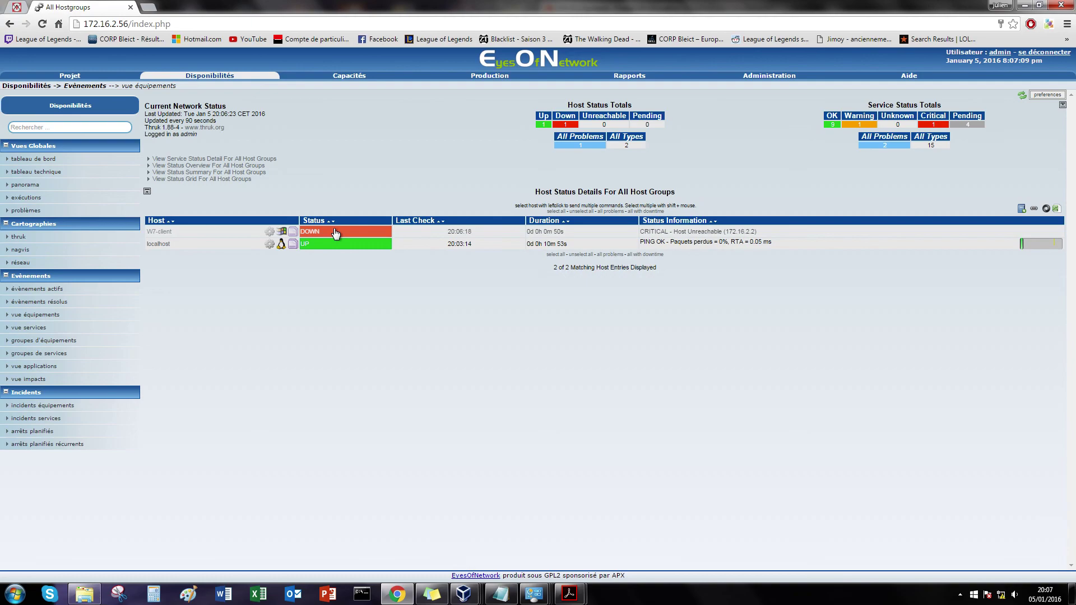
{"action": "left_click", "coordinate": [335, 233]}
{"action": "left_click", "coordinate": [937, 193]}
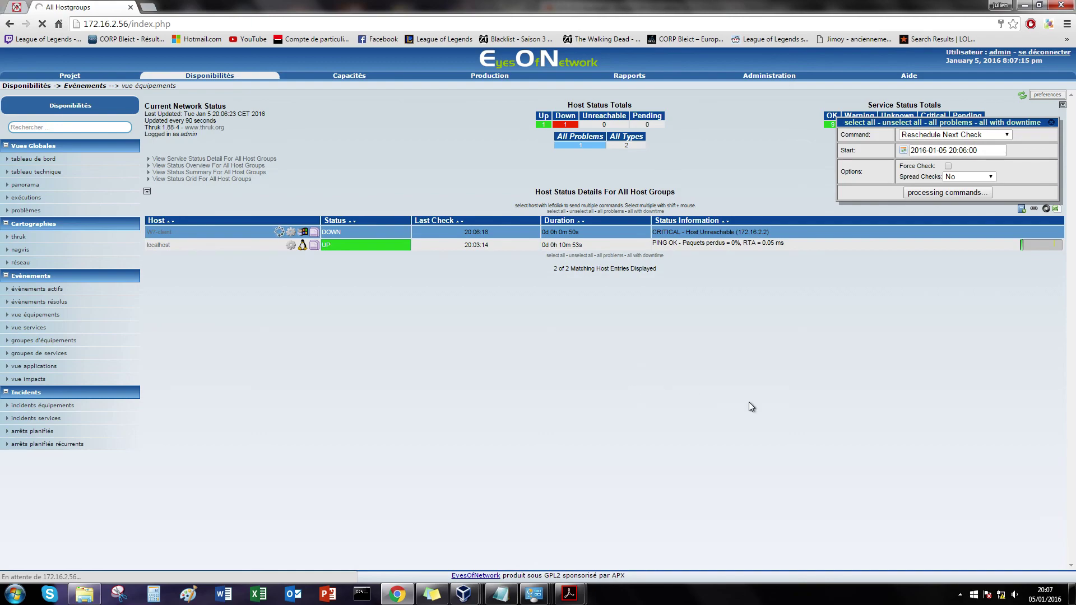
Step: Review the setup notes in Notepad, then return to the W7-Nagios virtual machine
{"action": "mouse_move", "coordinate": [1001, 599]}
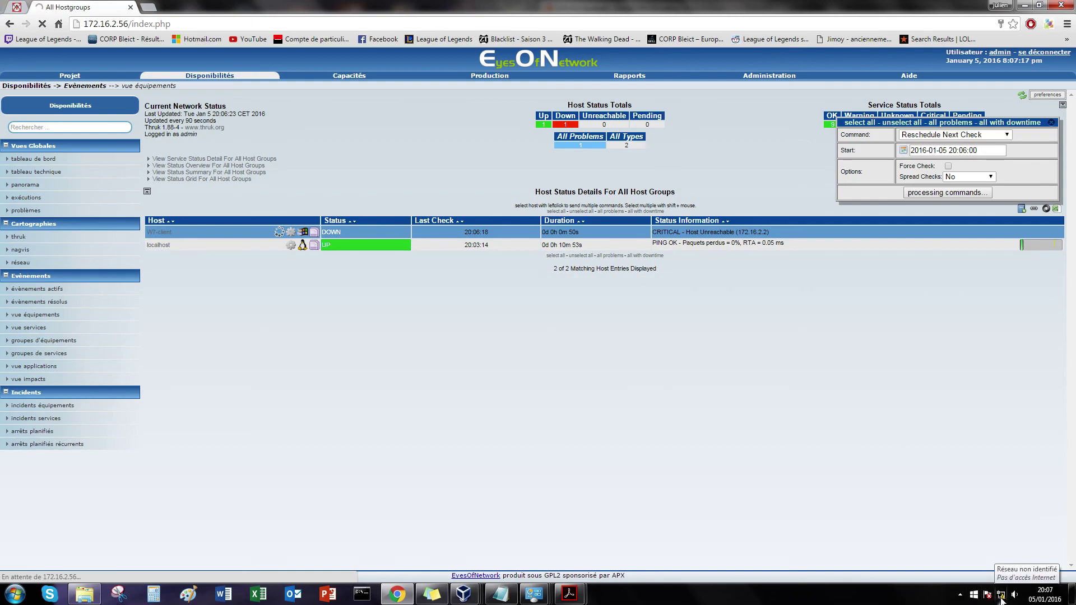
{"action": "left_click", "coordinate": [960, 595]}
{"action": "left_click", "coordinate": [607, 419]}
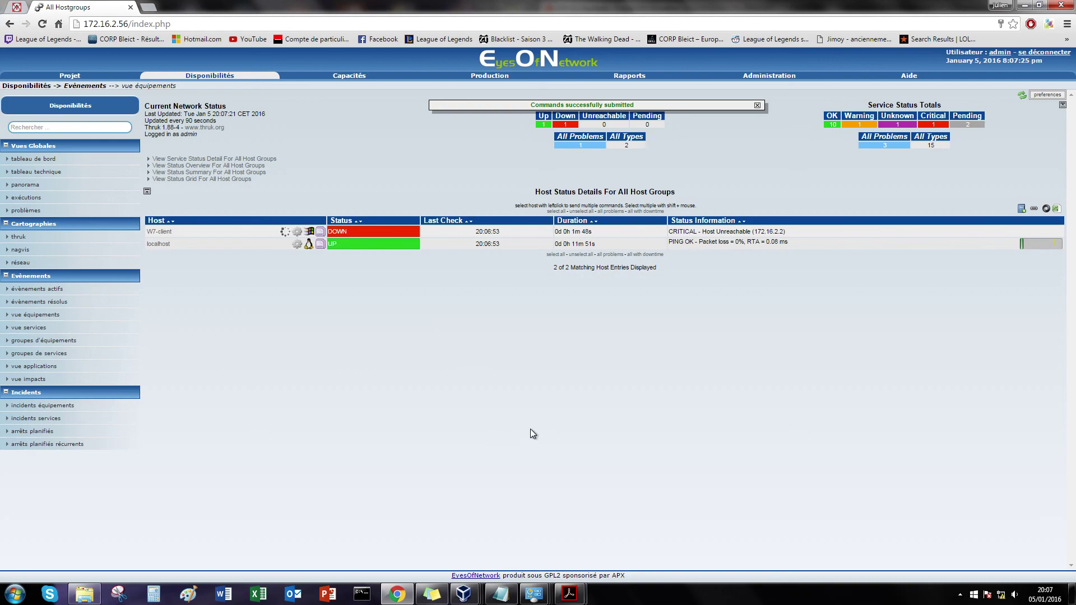
{"action": "left_click", "coordinate": [501, 594]}
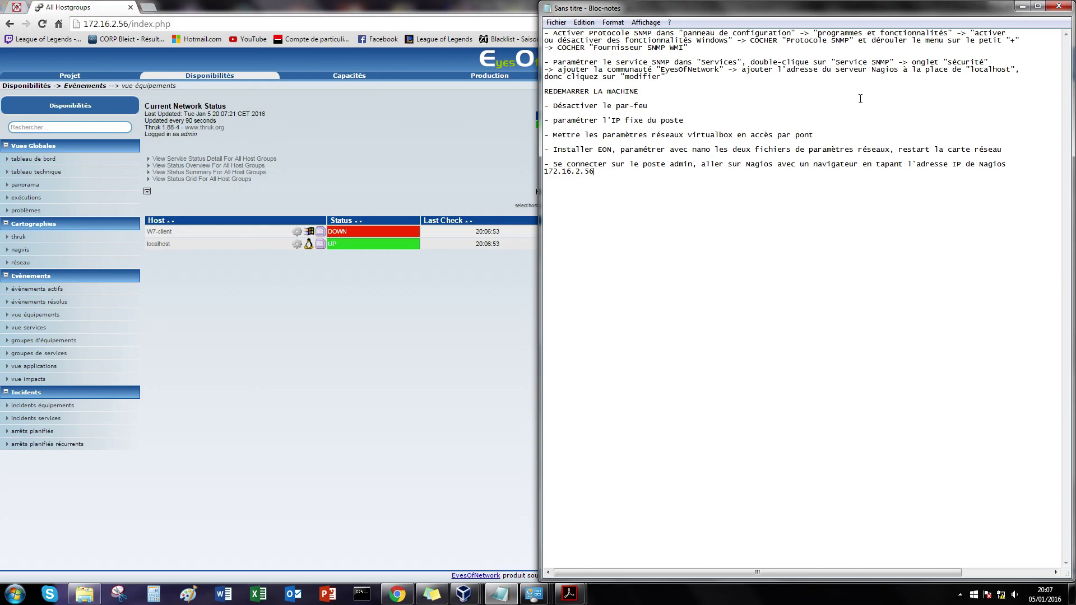
{"action": "left_click", "coordinate": [1022, 7]}
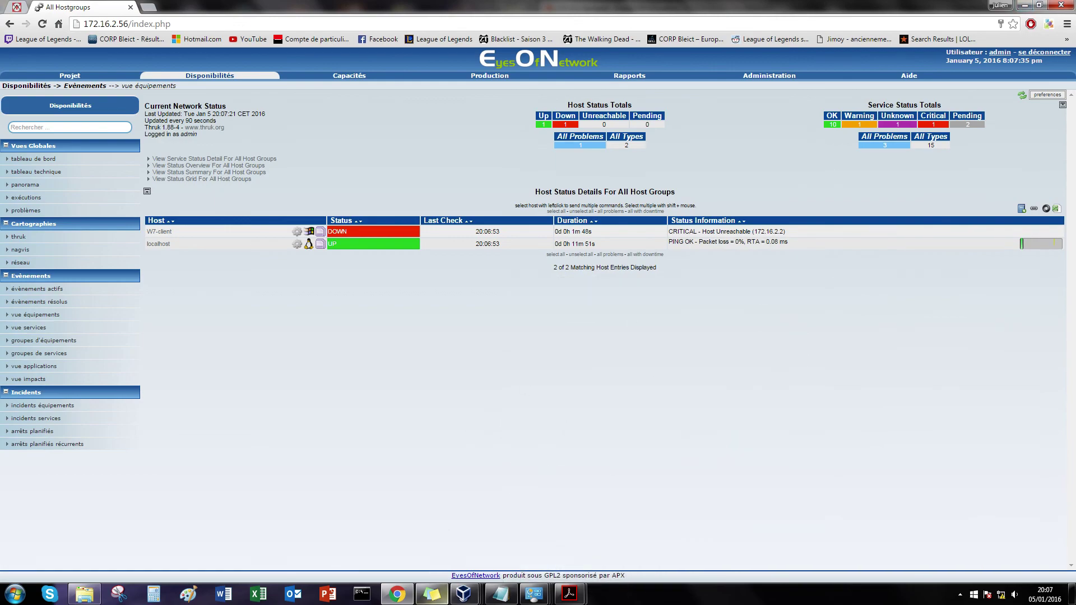
{"action": "mouse_move", "coordinate": [464, 598]}
{"action": "left_click", "coordinate": [447, 537]}
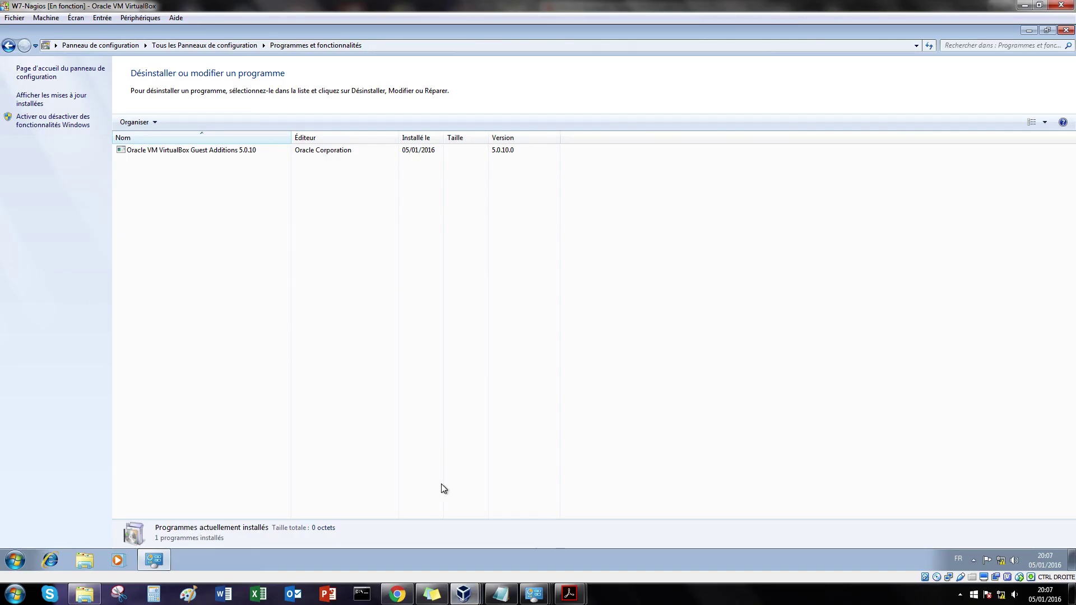
Step: Set W7-Nagios's network adapter to Accès par pont on the Intel I218-V card
{"action": "left_click", "coordinate": [344, 538]}
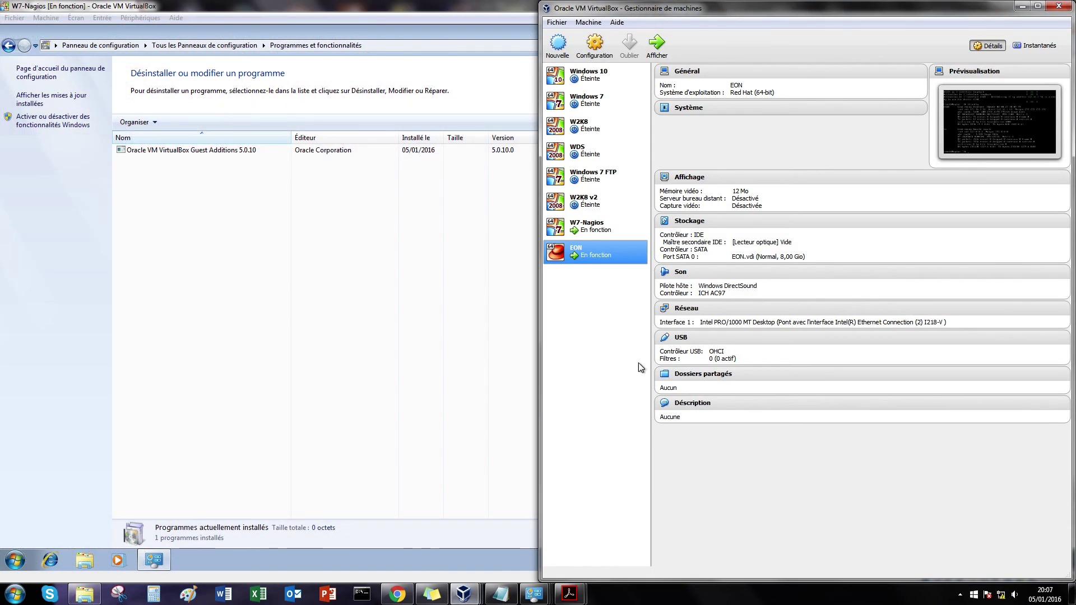
{"action": "left_click", "coordinate": [617, 222]}
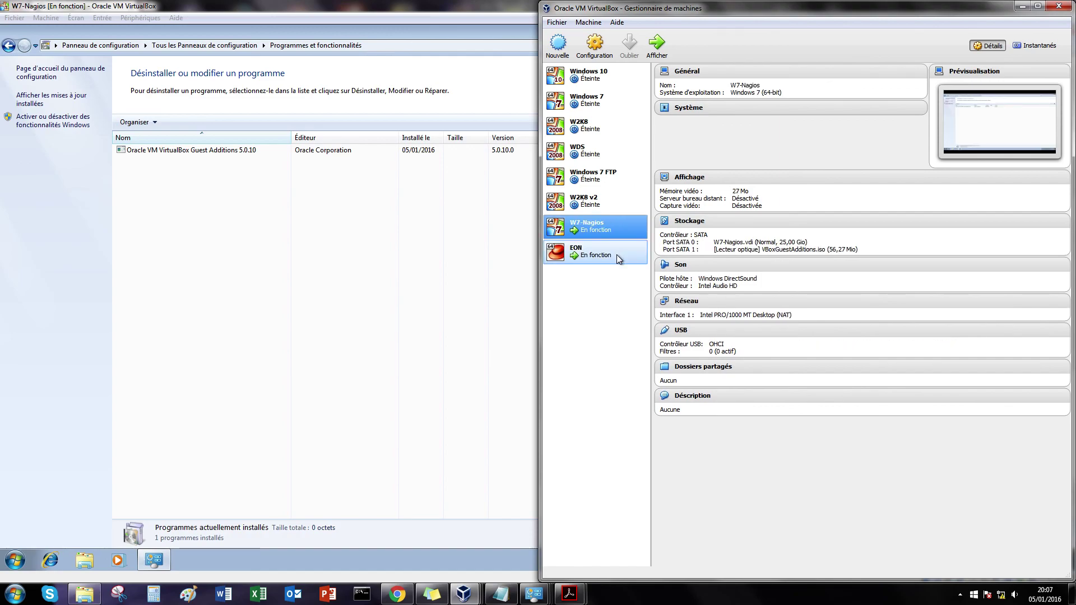
{"action": "left_click", "coordinate": [604, 55]}
{"action": "left_click", "coordinate": [651, 275]}
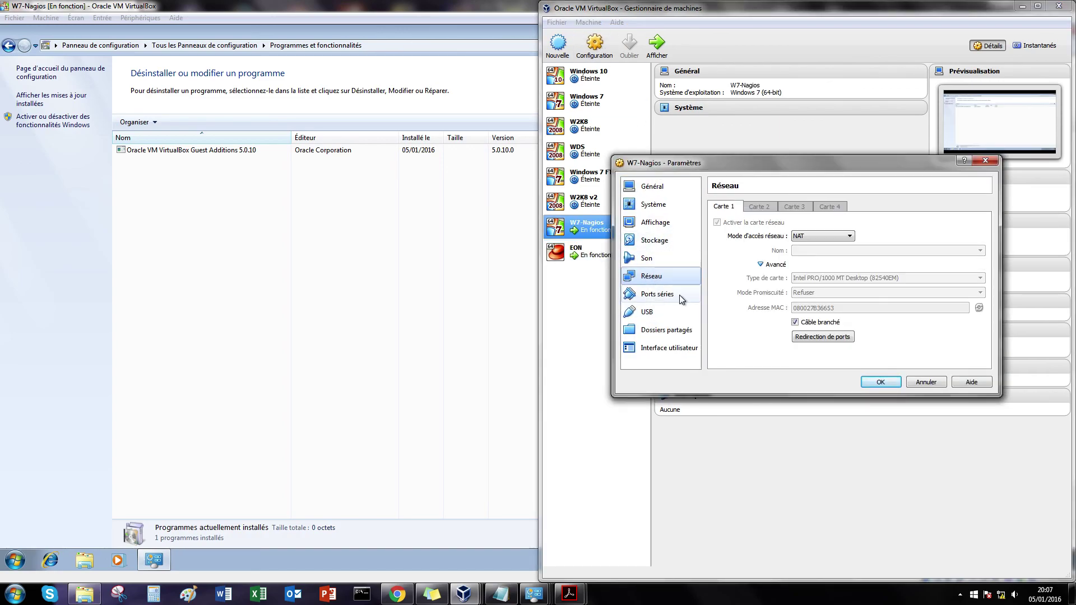
{"action": "left_click", "coordinate": [826, 236]}
{"action": "left_click", "coordinate": [830, 269]}
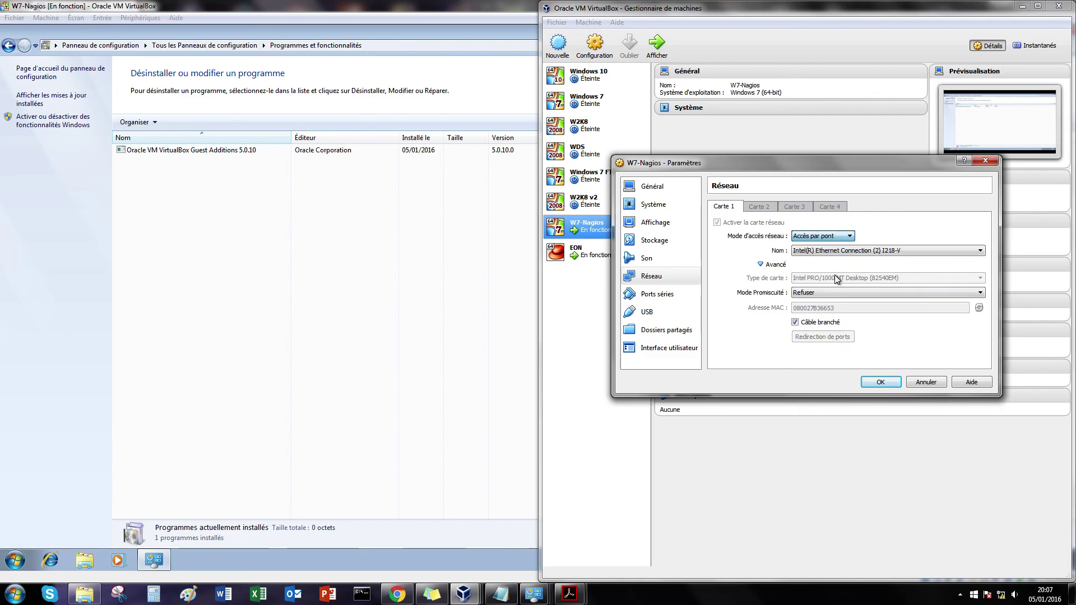
{"action": "left_click", "coordinate": [881, 382]}
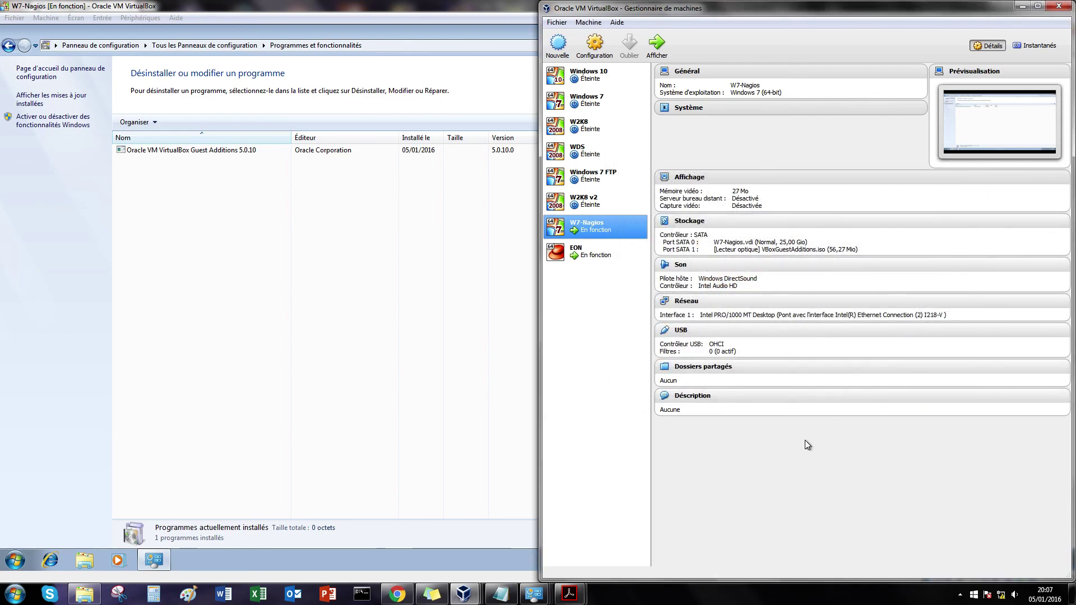
Step: Close Programs and Features in the guest and check its network connection status
{"action": "left_click", "coordinate": [421, 539]}
{"action": "mouse_move", "coordinate": [473, 600]}
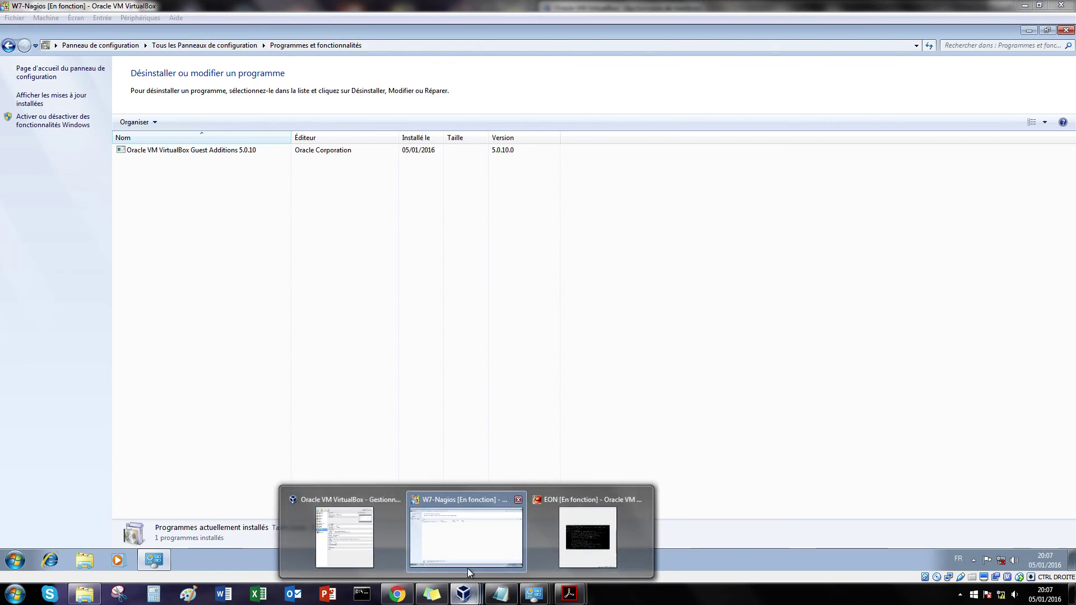
{"action": "left_click", "coordinate": [462, 553]}
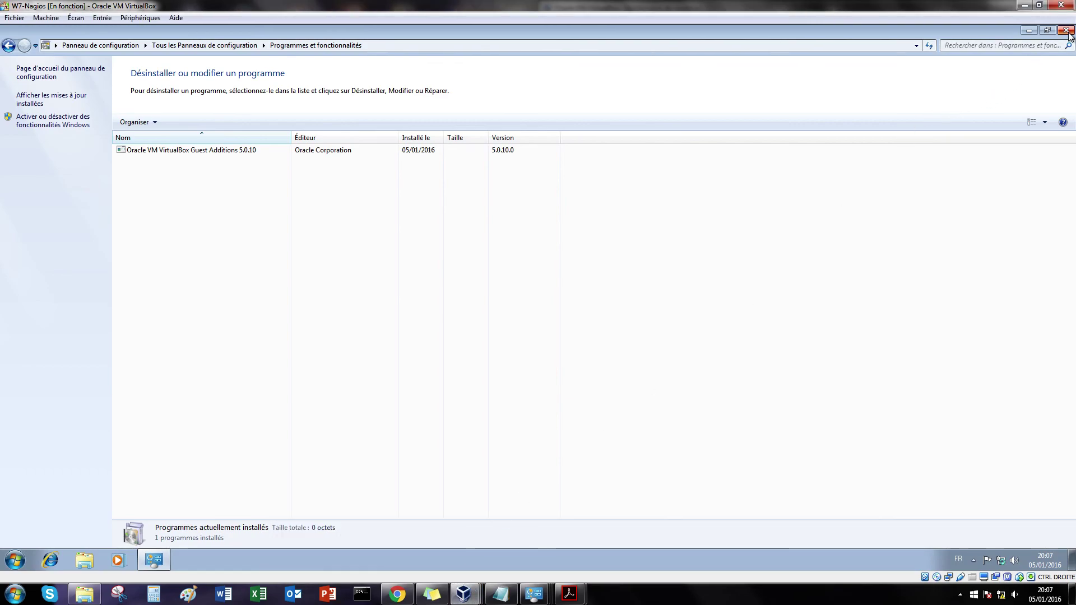
{"action": "left_click", "coordinate": [1066, 29]}
{"action": "left_click", "coordinate": [1002, 561]}
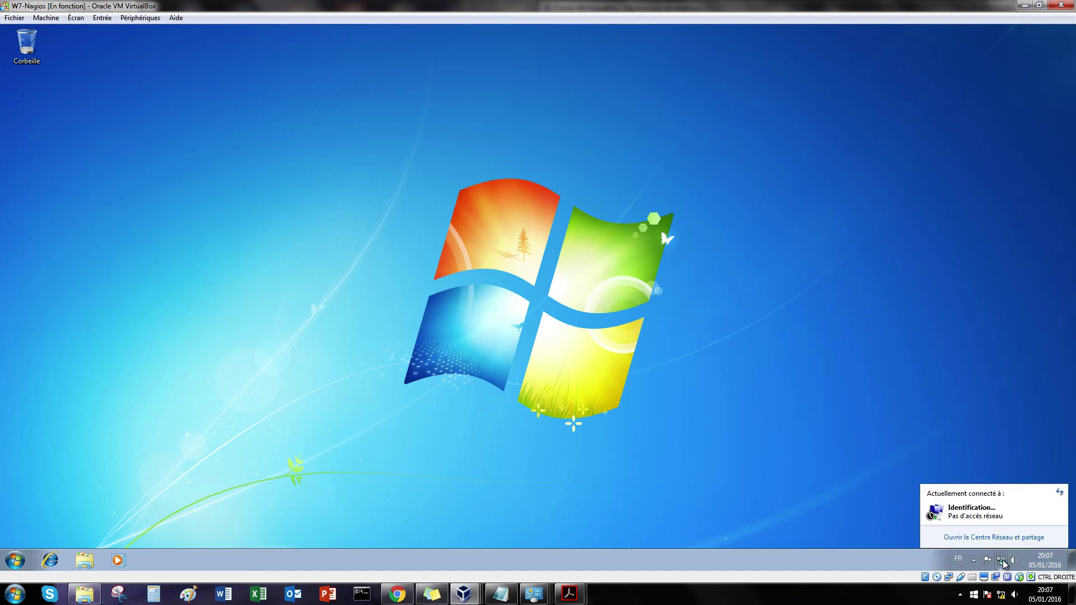
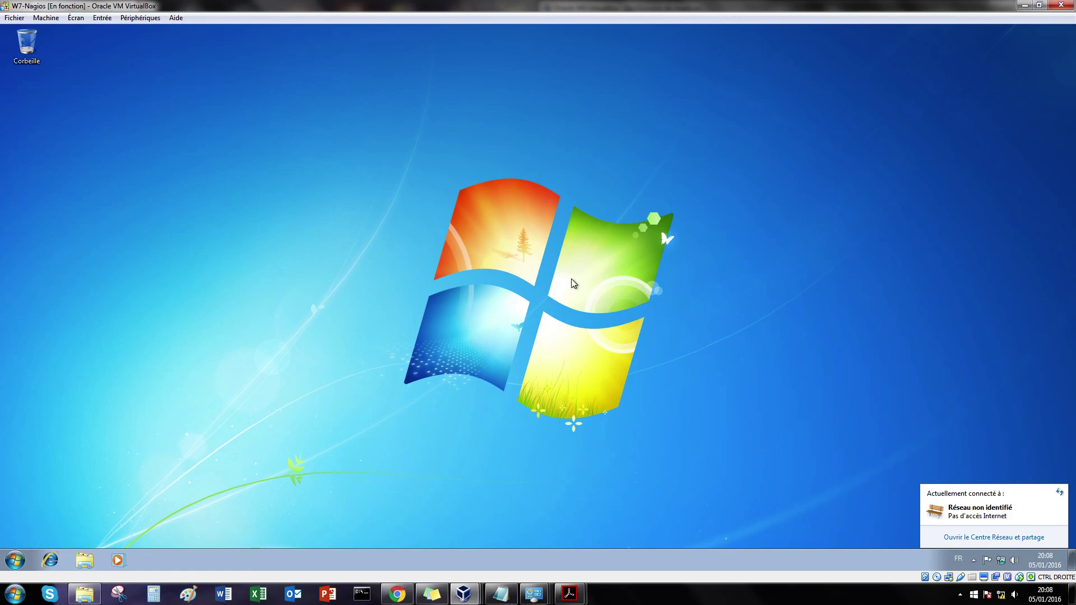
Step: In the EyesOfNetwork Administration tab, open the équipements host list and start a new top-level host
{"action": "left_click", "coordinate": [399, 592]}
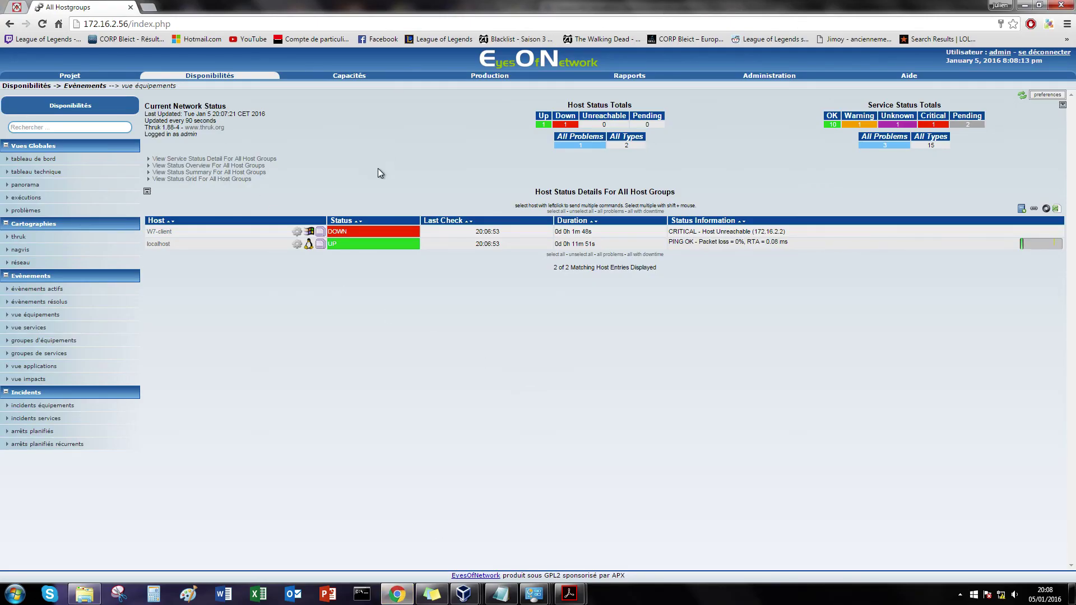
{"action": "left_click", "coordinate": [780, 71]}
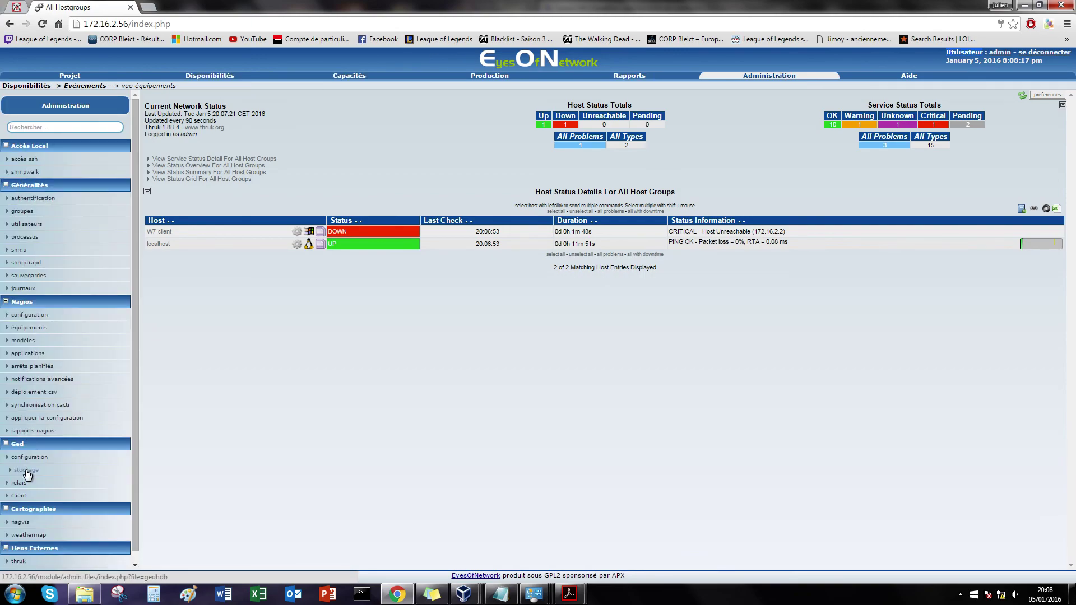
{"action": "scroll", "coordinate": [39, 386], "scroll_direction": "down", "scroll_amount": 1}
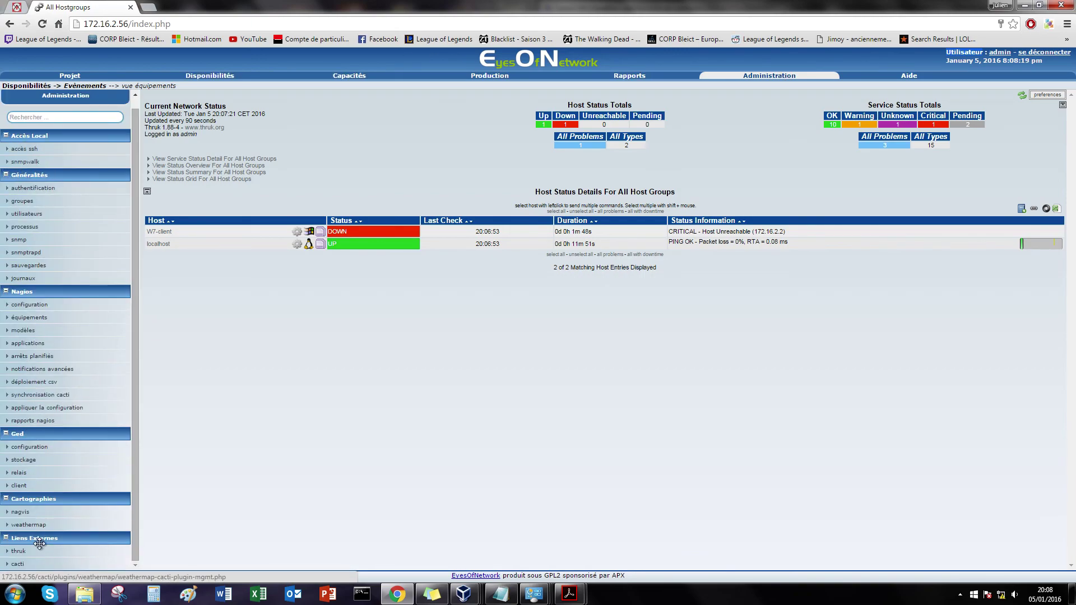
{"action": "left_click", "coordinate": [19, 317]}
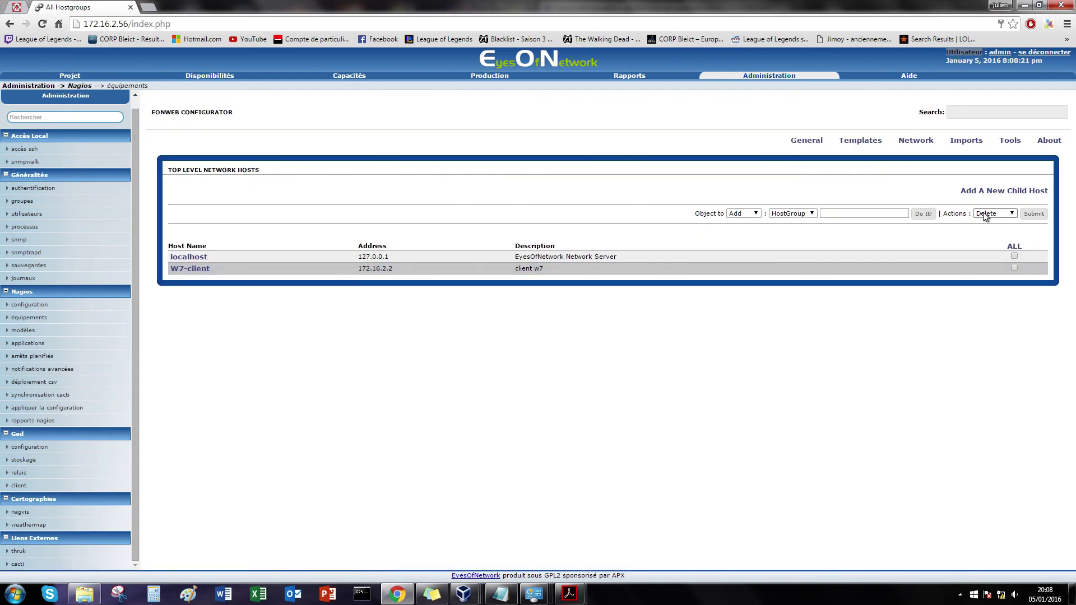
{"action": "left_click", "coordinate": [1021, 195]}
Step: Enter host name Admin, description 'poste administrateur' and address 172.16.2.1
{"action": "left_click", "coordinate": [236, 197]}
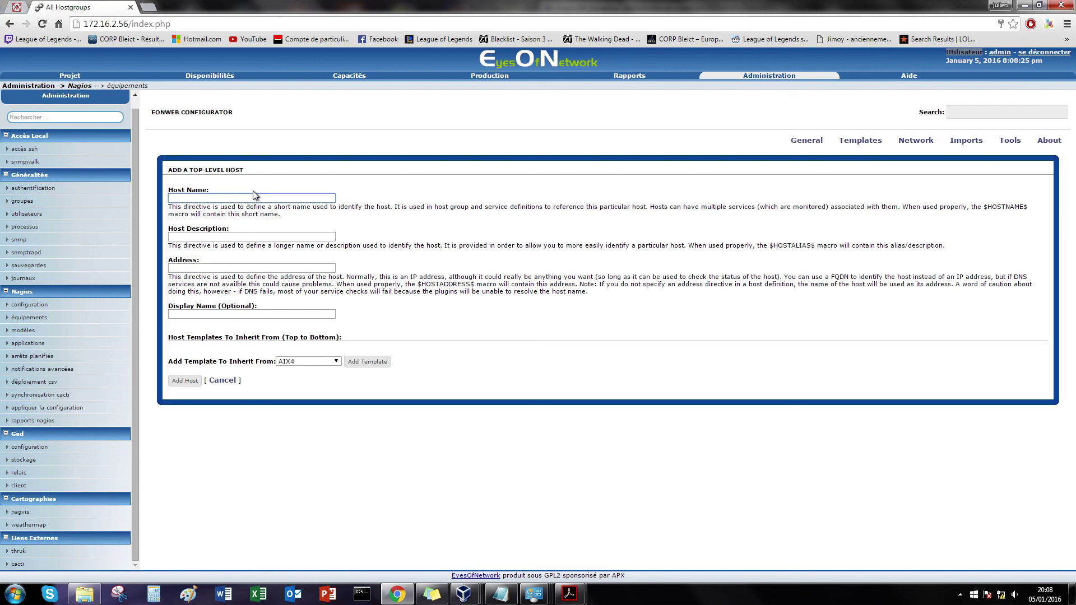
{"action": "type", "text": "Admin"}
{"action": "left_click", "coordinate": [229, 236]}
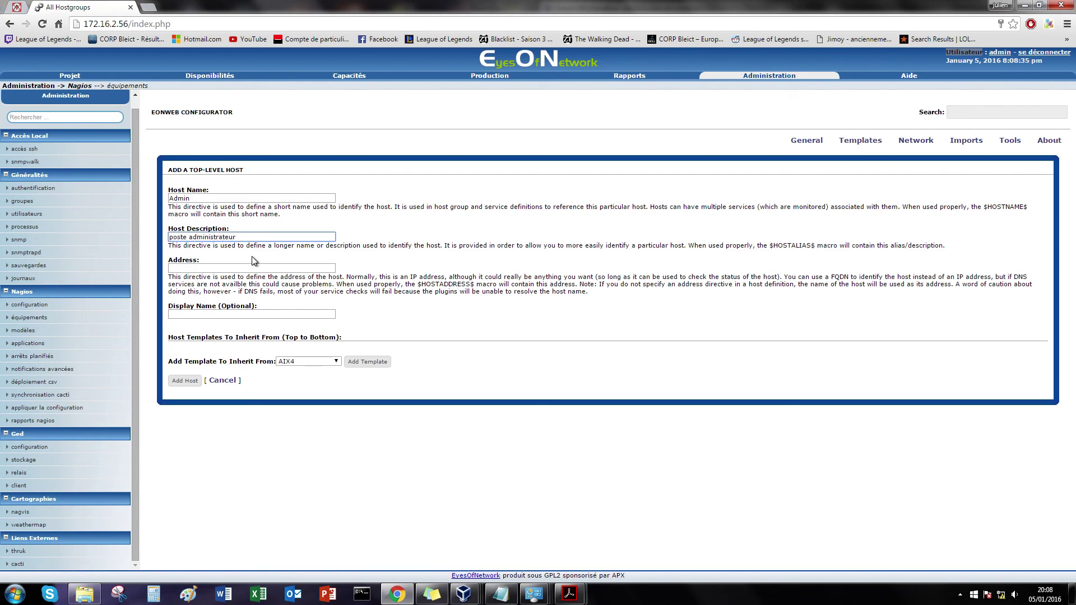
{"action": "left_click", "coordinate": [228, 268]}
{"action": "type", "text": "17"}
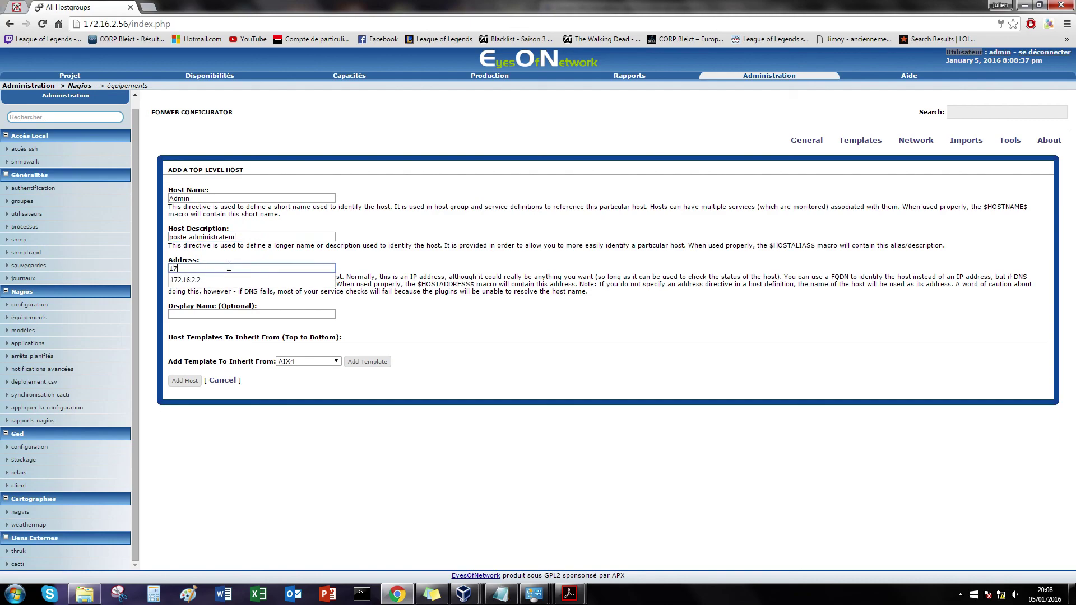
{"action": "type", "text": "2.16.2.1"}
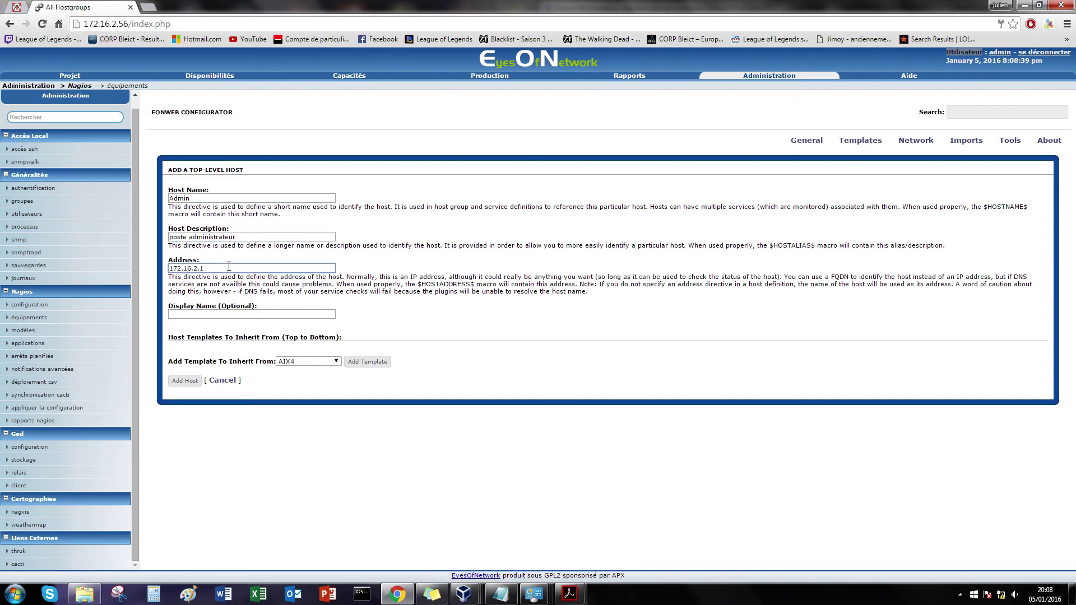
Step: Add the GENERIC_HOST and WINDOWS templates, then create the Admin host
{"action": "left_click", "coordinate": [305, 361]}
{"action": "left_click", "coordinate": [322, 439]}
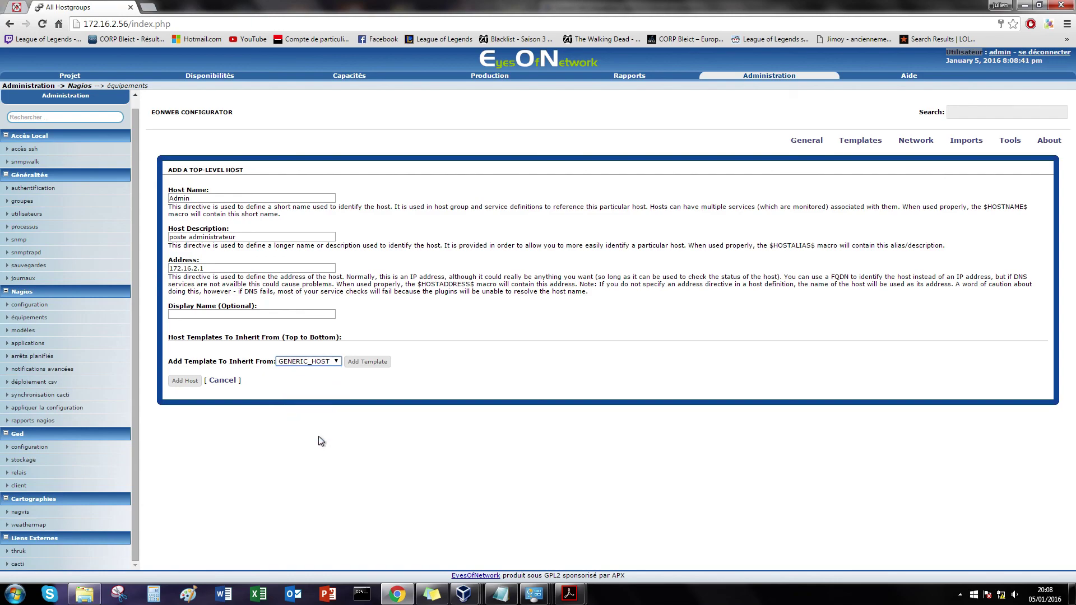
{"action": "left_click", "coordinate": [367, 362]}
{"action": "left_click", "coordinate": [305, 373]}
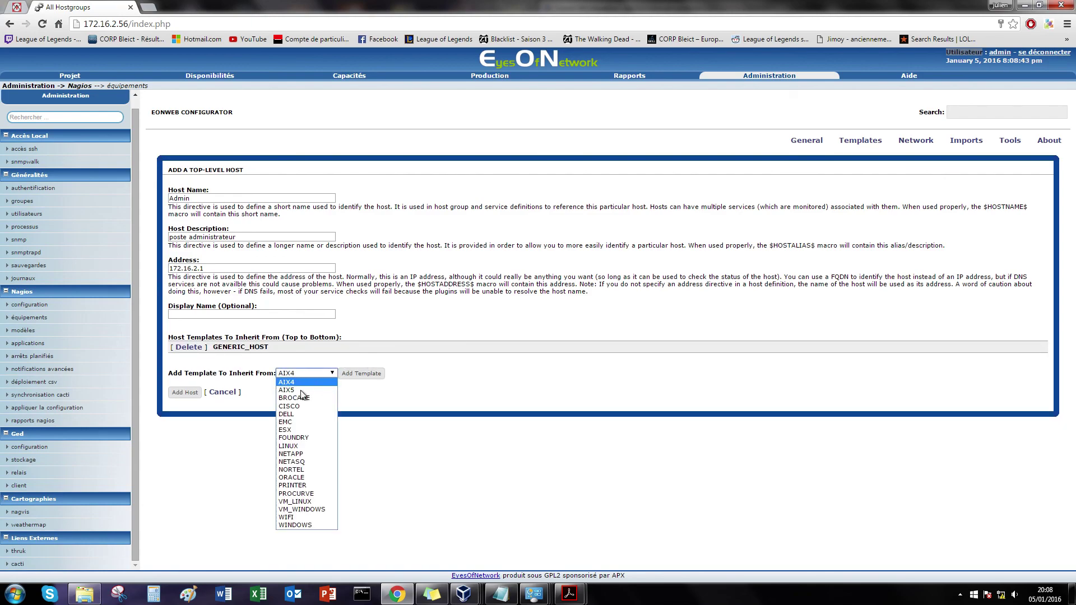
{"action": "left_click", "coordinate": [323, 525]}
{"action": "left_click", "coordinate": [362, 373]}
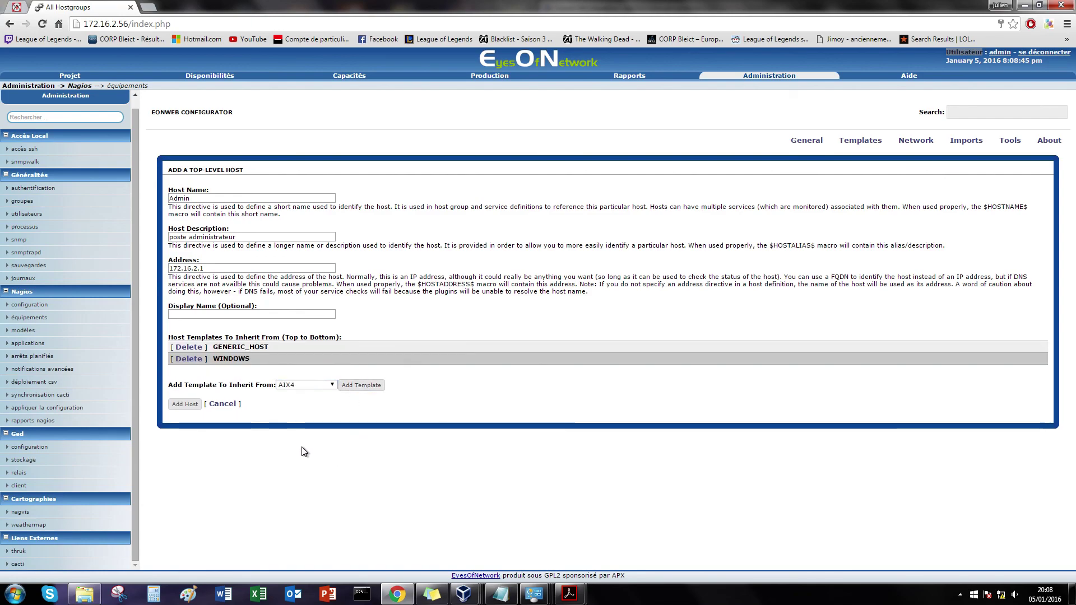
{"action": "left_click", "coordinate": [185, 404]}
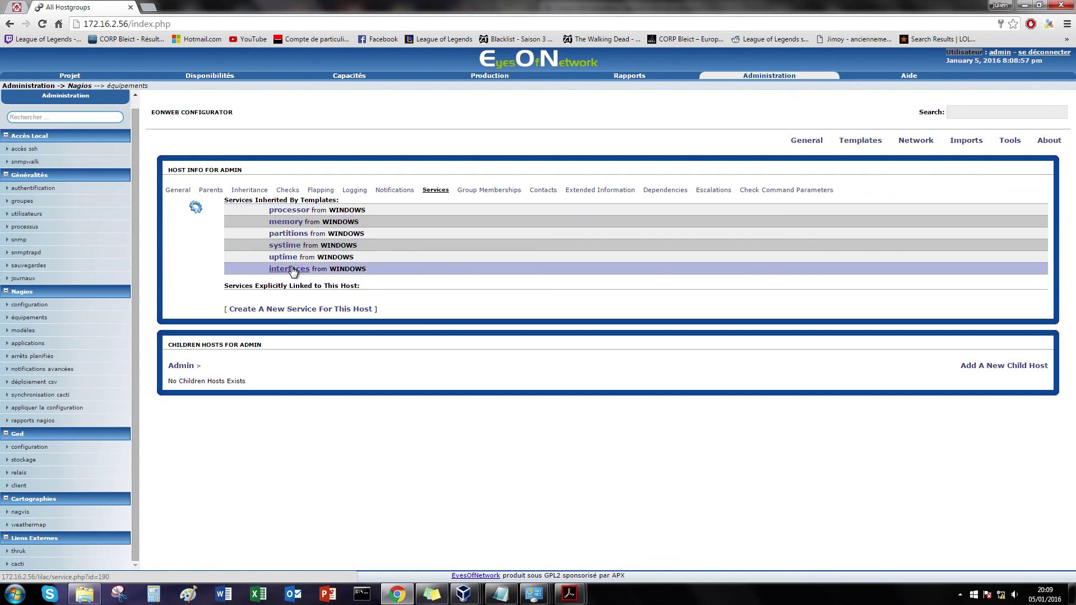
Step: View the processor service's check parameters ($ARG1$ 80, $ARG2$ 90), then open Task Manager
{"action": "left_click", "coordinate": [292, 211]}
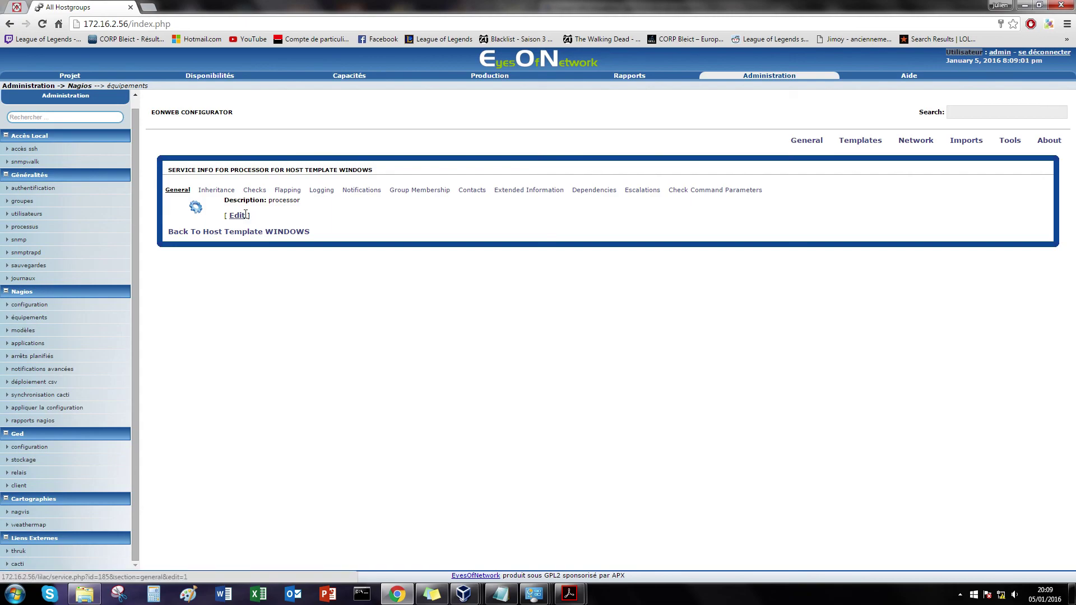
{"action": "left_click", "coordinate": [705, 190]}
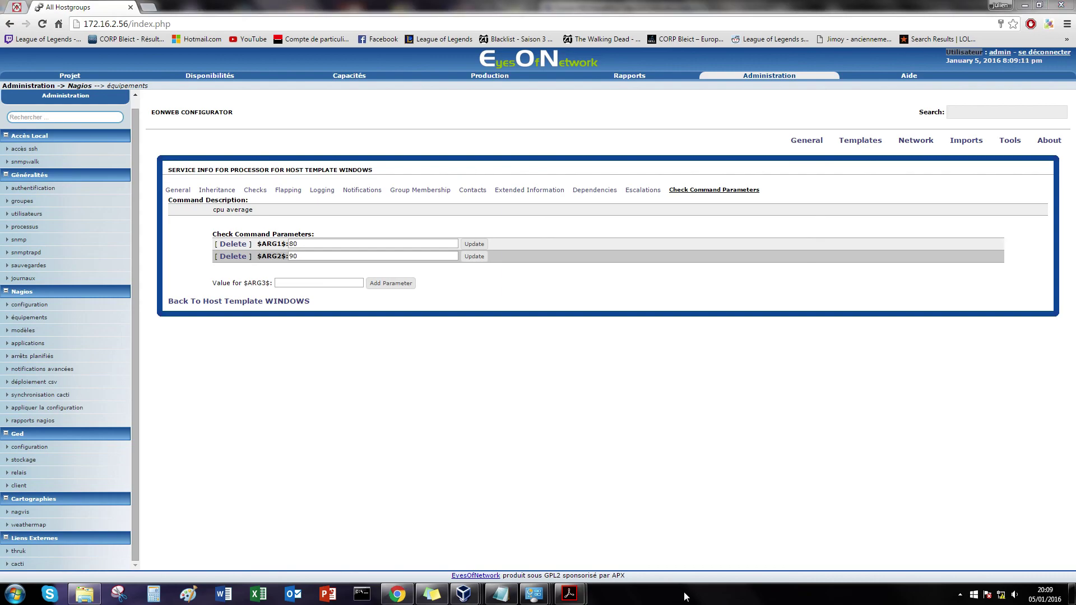
{"action": "key", "text": "ctrl+shift+Escape"}
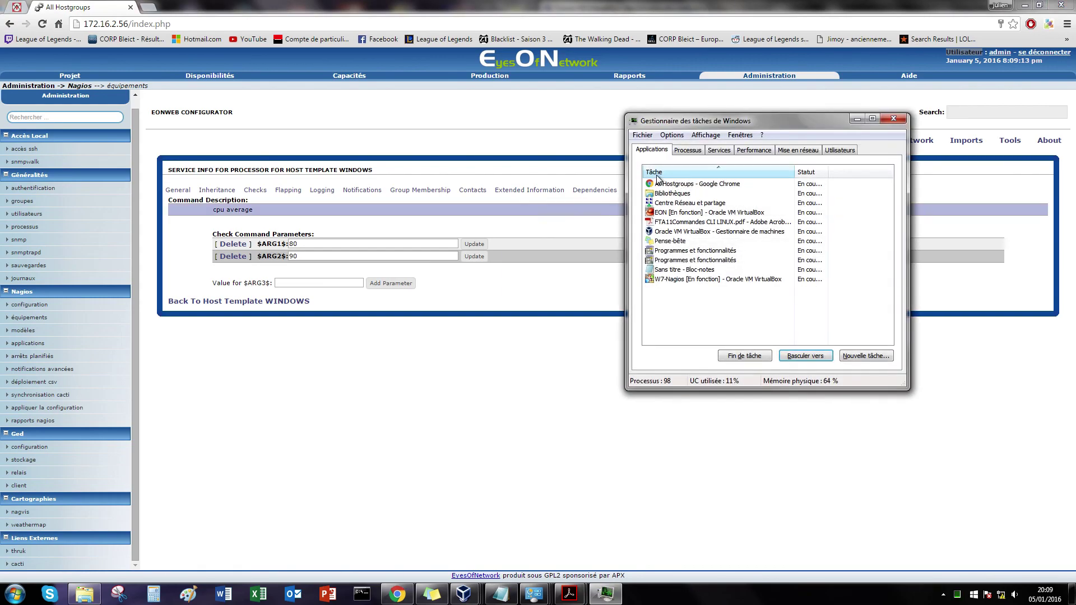
Step: Check the CPU (about 3%) and memory graphs in Task Manager, then close it
{"action": "left_click", "coordinate": [694, 151]}
{"action": "left_click", "coordinate": [754, 150]}
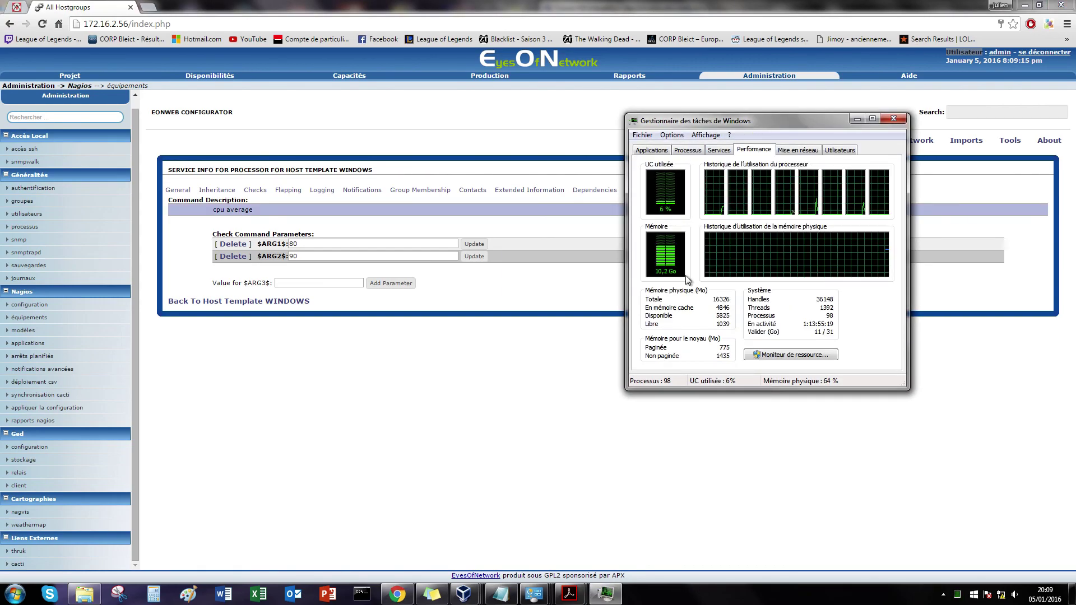
{"action": "left_click", "coordinate": [896, 119]}
Step: Review the processor service's General, Inheritance, Checks and parameter tabs, then return to the host list
{"action": "left_click", "coordinate": [190, 190]}
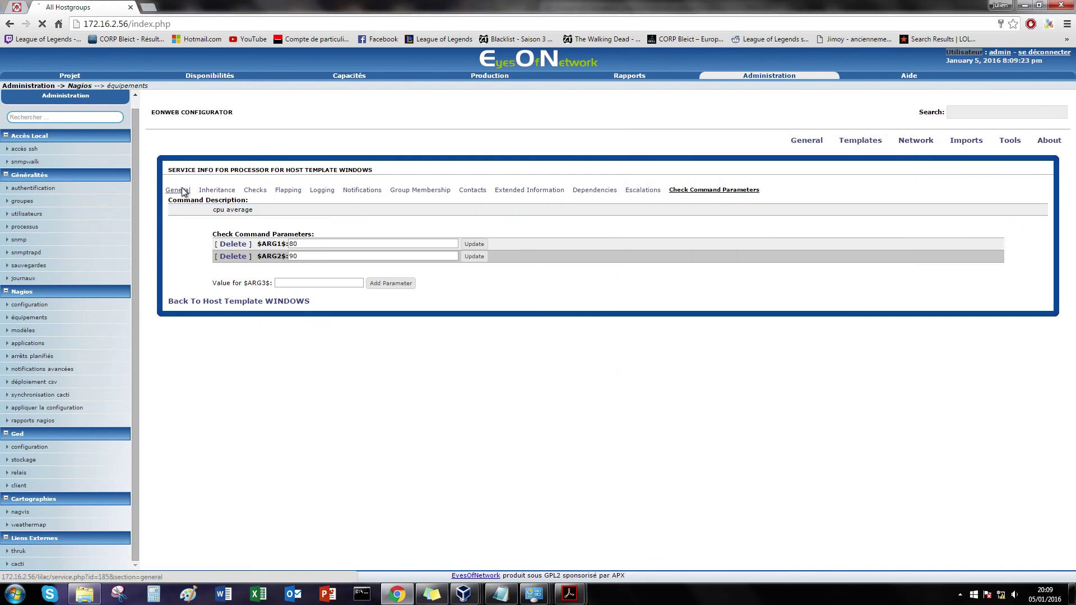
{"action": "left_click", "coordinate": [216, 190]}
{"action": "left_click", "coordinate": [263, 191]}
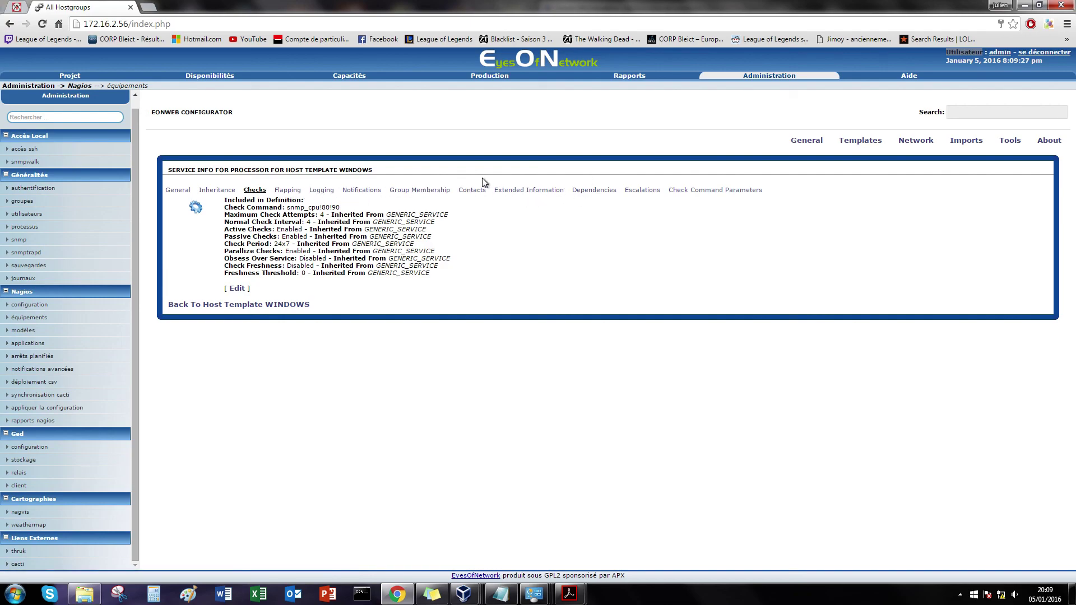
{"action": "left_click", "coordinate": [695, 191]}
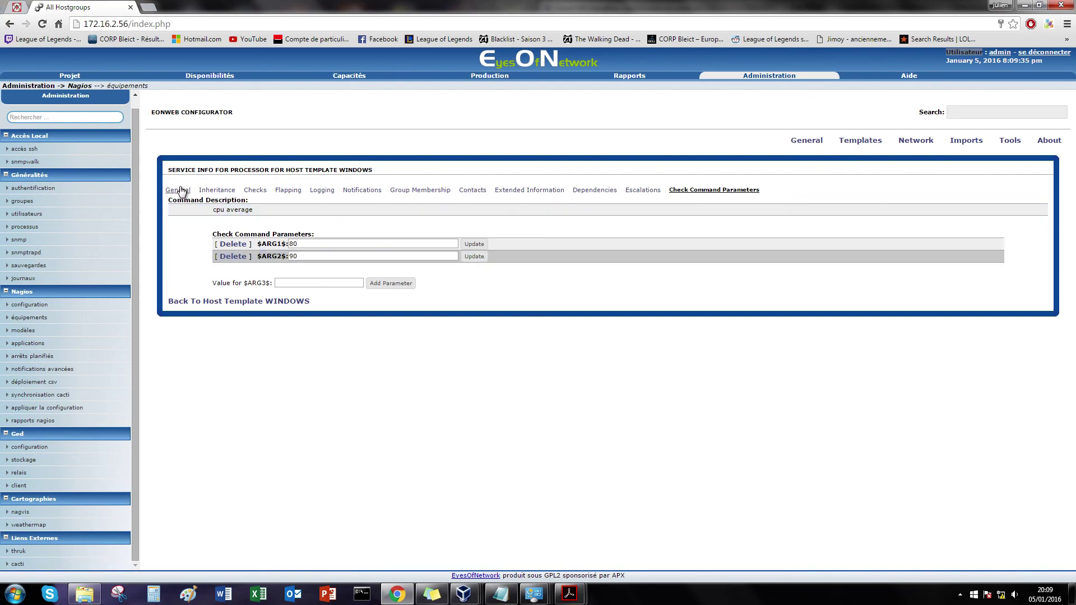
{"action": "left_click", "coordinate": [29, 317]}
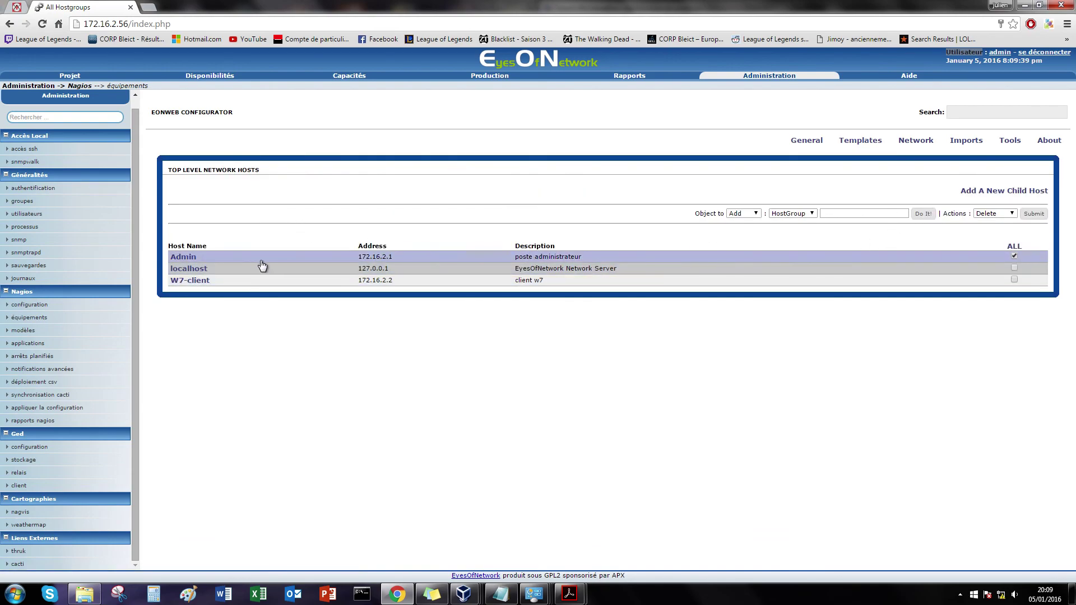
Step: Through Admin's services, set the memory service's $ARG1$ threshold to 60 and update it
{"action": "left_click", "coordinate": [188, 259]}
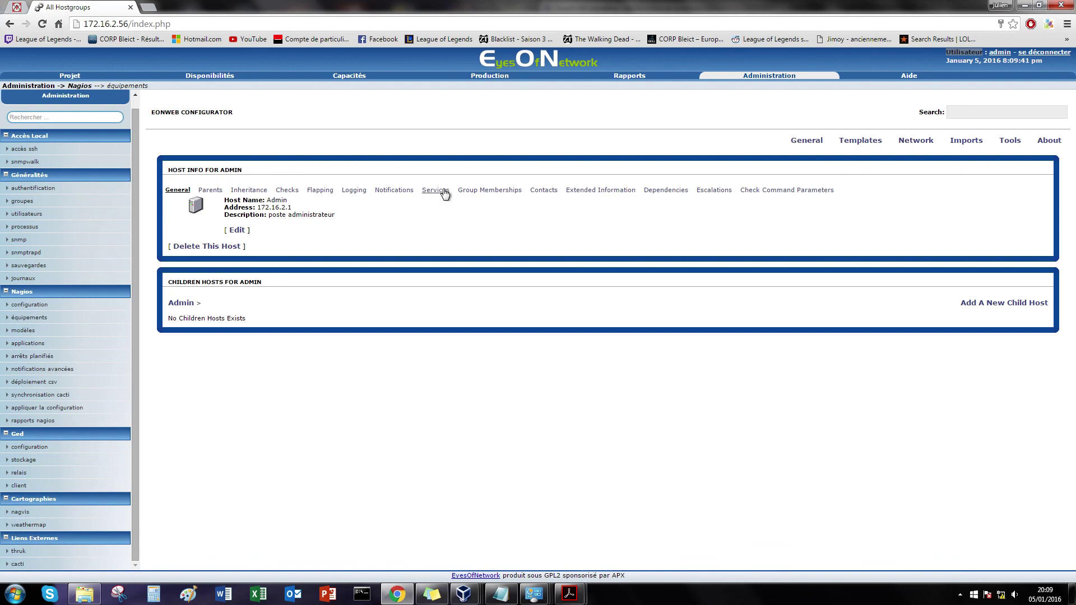
{"action": "left_click", "coordinate": [436, 190]}
{"action": "left_click", "coordinate": [287, 221]}
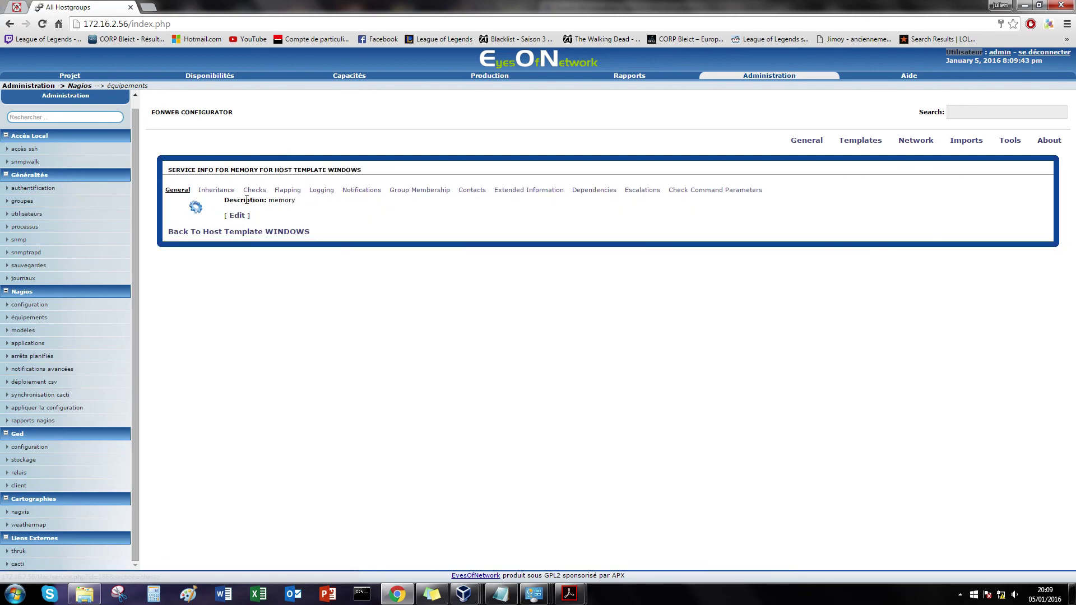
{"action": "left_click", "coordinate": [239, 215]}
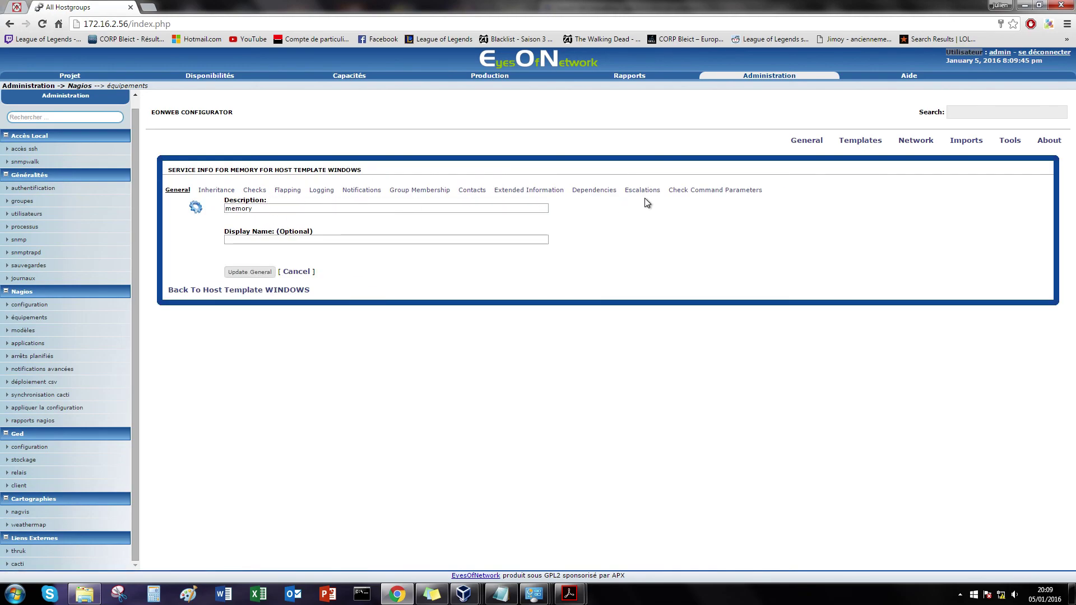
{"action": "left_click", "coordinate": [701, 190]}
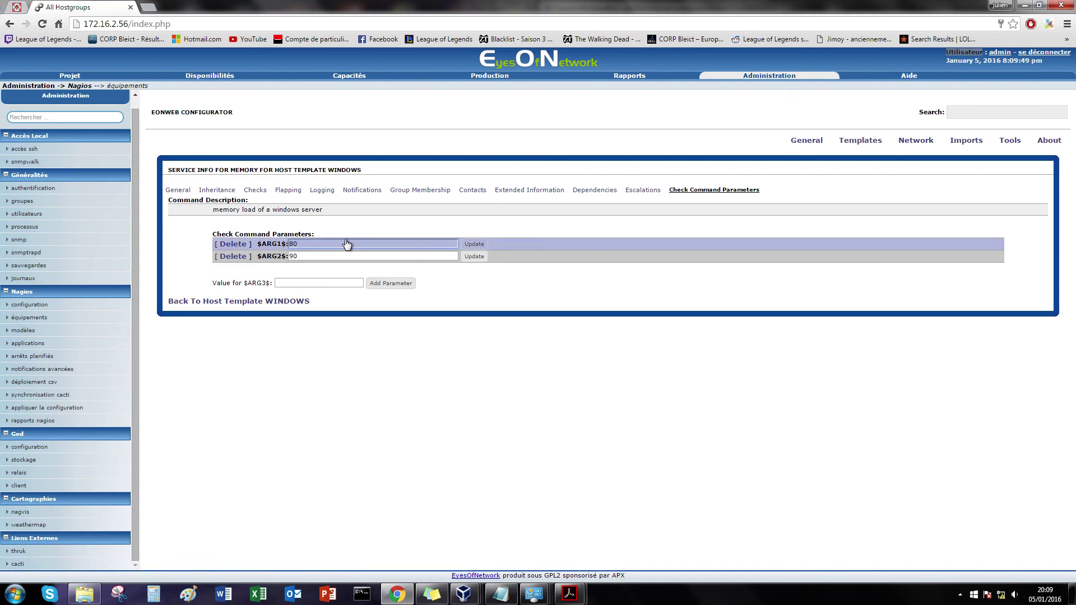
{"action": "type", "text": "7"}
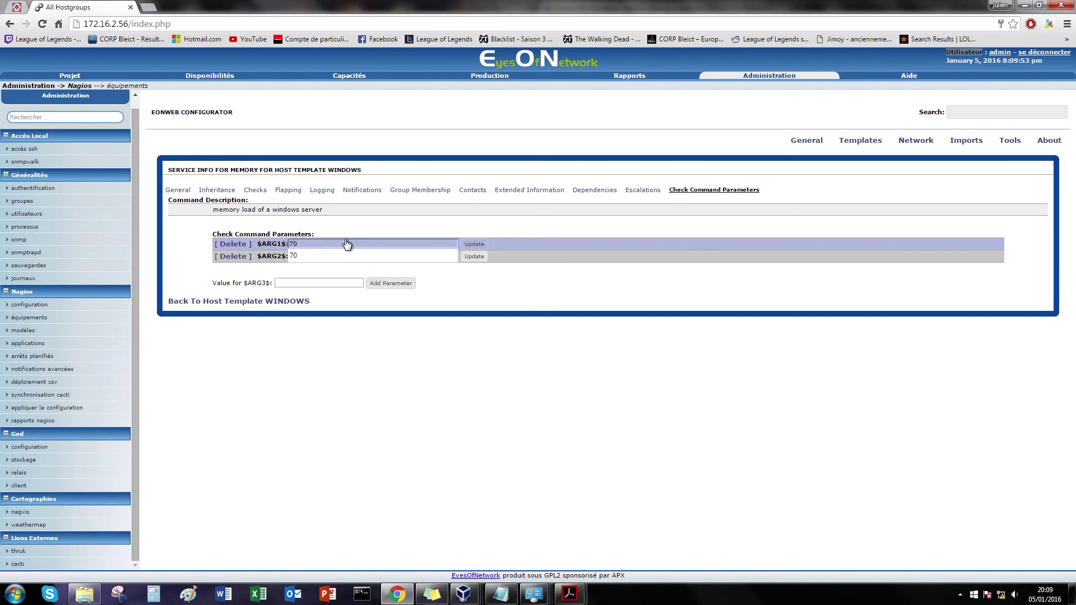
{"action": "type", "text": "0"}
{"action": "key", "text": "BackSpace"}
{"action": "key", "text": "BackSpace"}
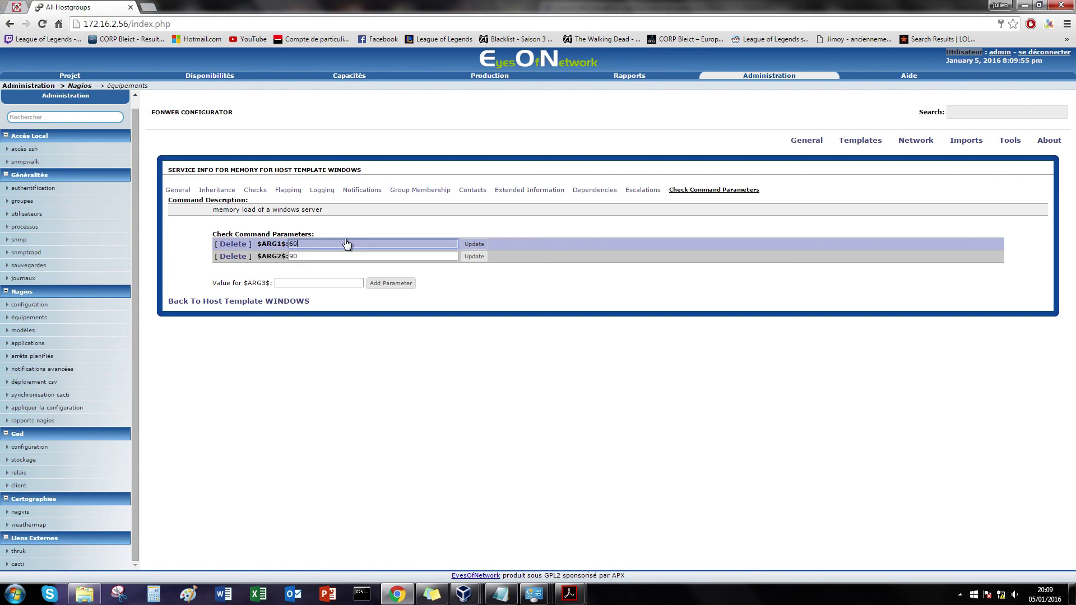
{"action": "left_click", "coordinate": [474, 245]}
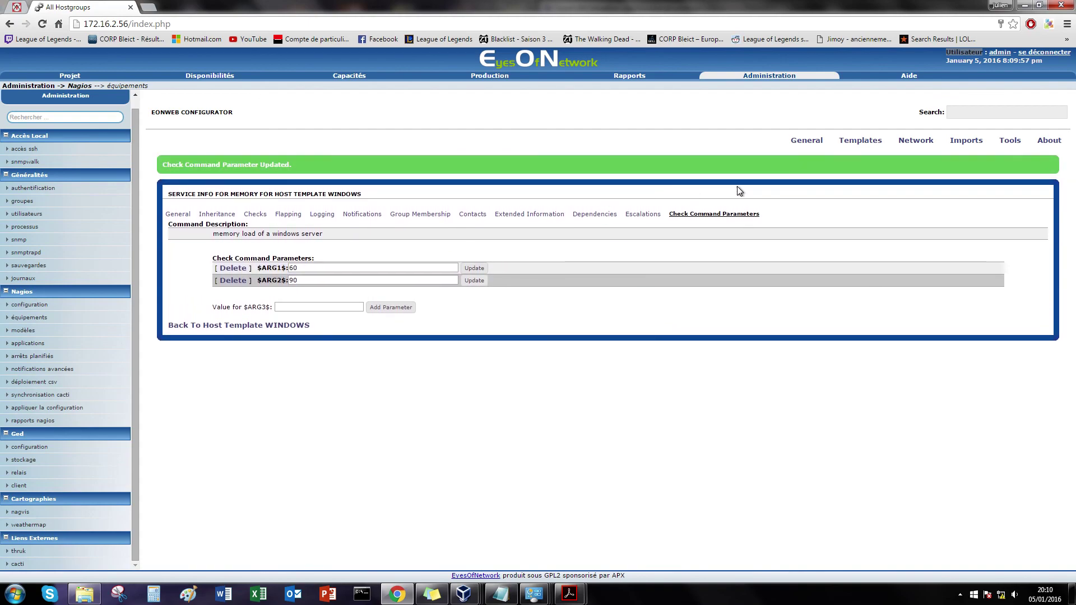
Step: Restart the Nagios export job to apply the configuration changes
{"action": "left_click", "coordinate": [1011, 143]}
{"action": "left_click", "coordinate": [616, 200]}
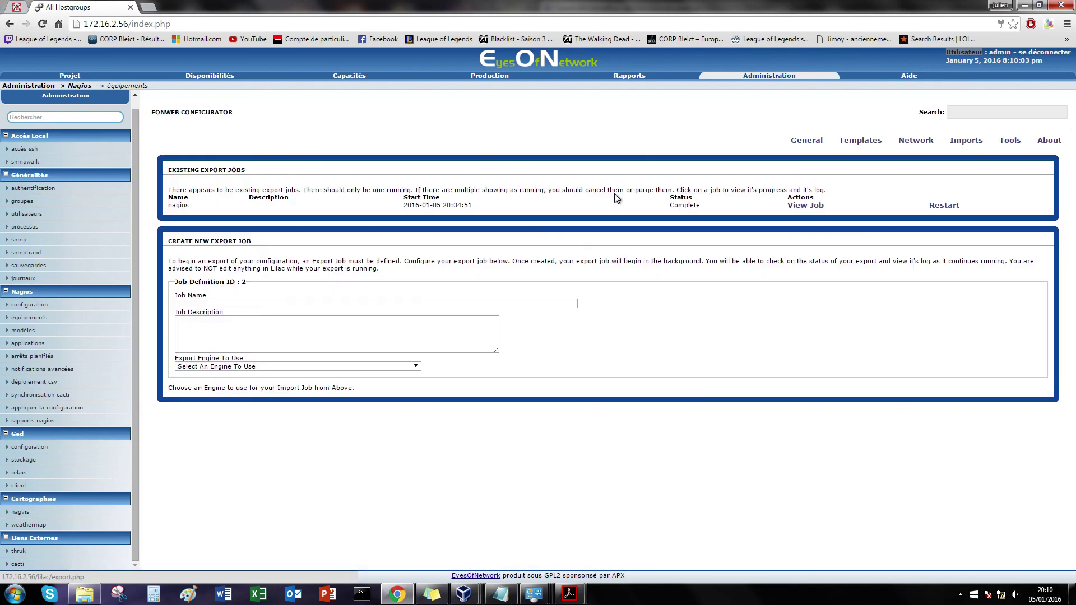
{"action": "left_click", "coordinate": [945, 205]}
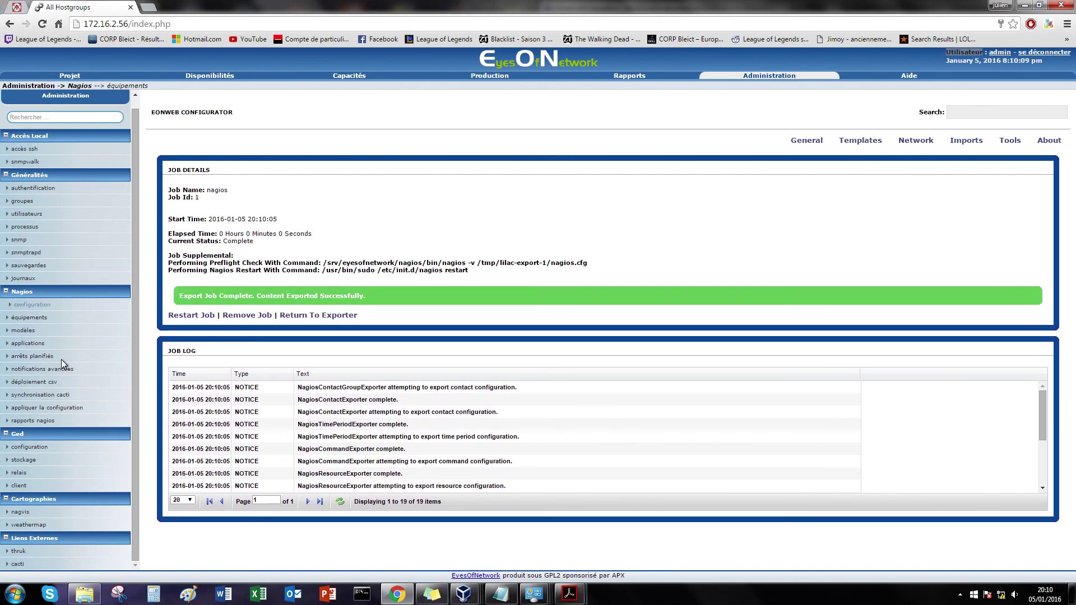
Step: Reschedule host checks for W7-client and Admin from the all-host-groups status view
{"action": "left_click", "coordinate": [200, 77]}
{"action": "left_click", "coordinate": [46, 313]}
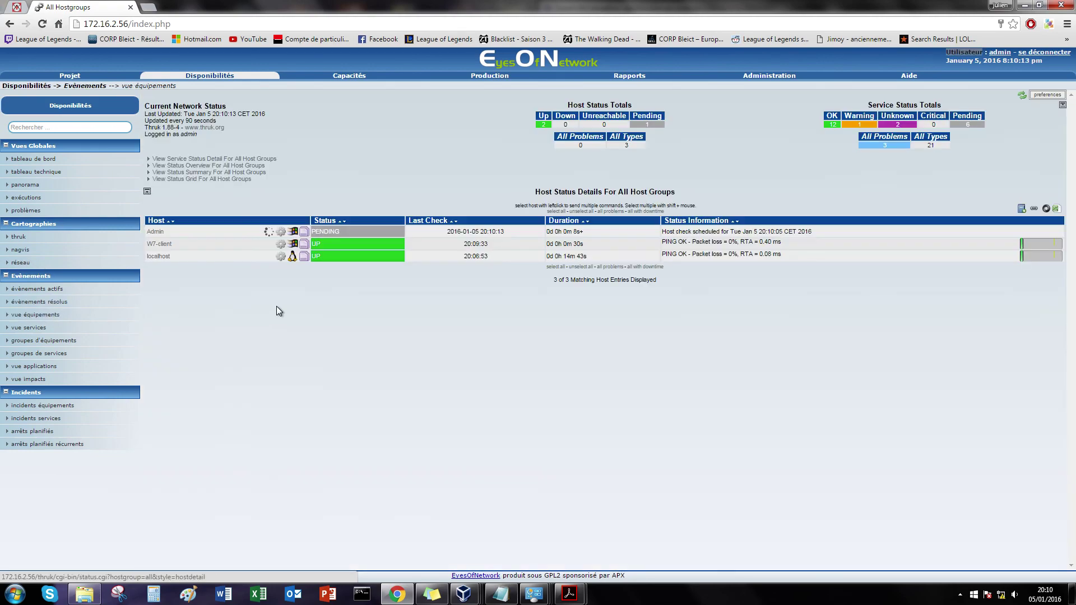
{"action": "left_click", "coordinate": [352, 251]}
{"action": "left_click", "coordinate": [947, 192]}
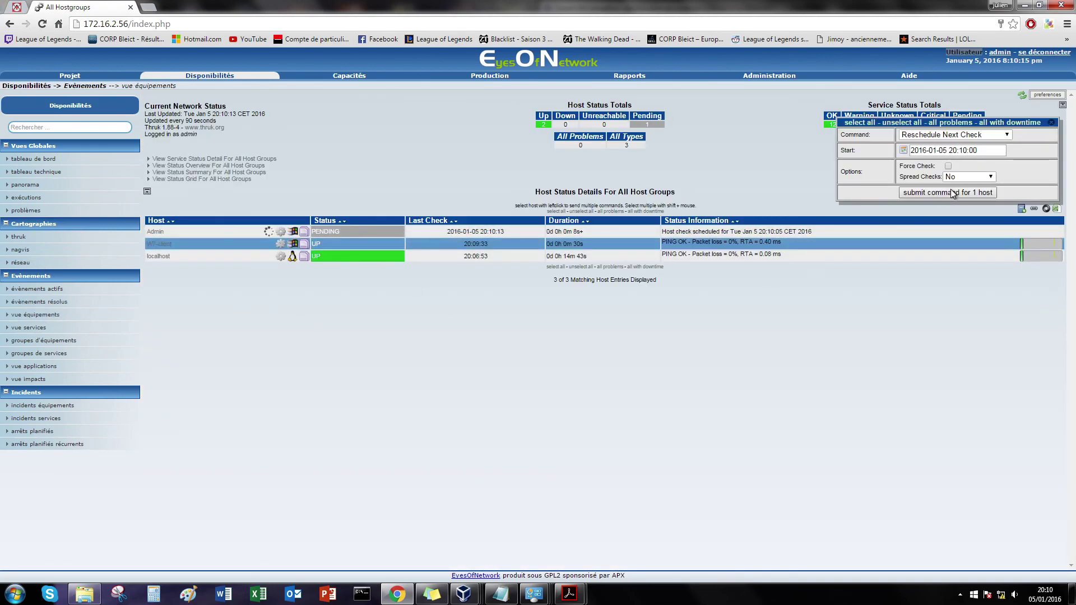
{"action": "left_click", "coordinate": [365, 232]}
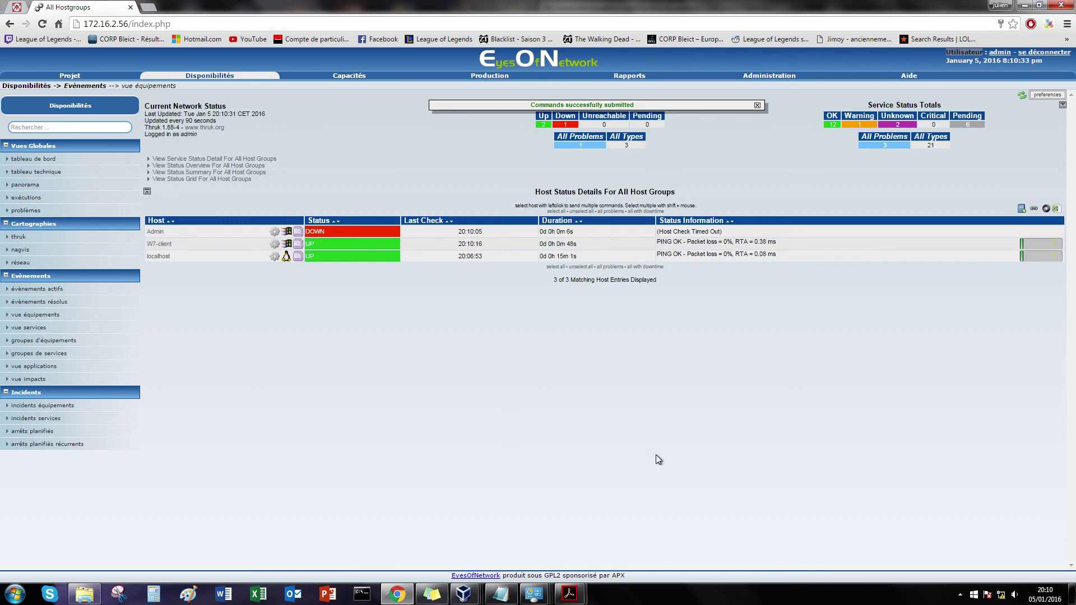
Step: Disable Norton's smart firewall for 15 minutes from the tray icon
{"action": "left_click", "coordinate": [960, 596]}
{"action": "right_click", "coordinate": [960, 504]}
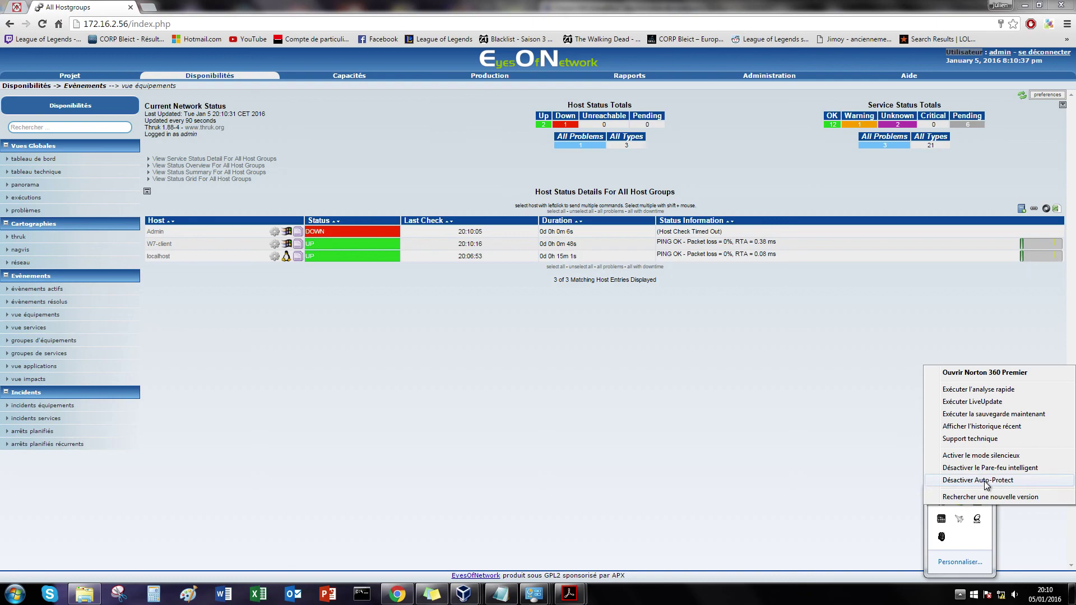
{"action": "left_click", "coordinate": [980, 473]}
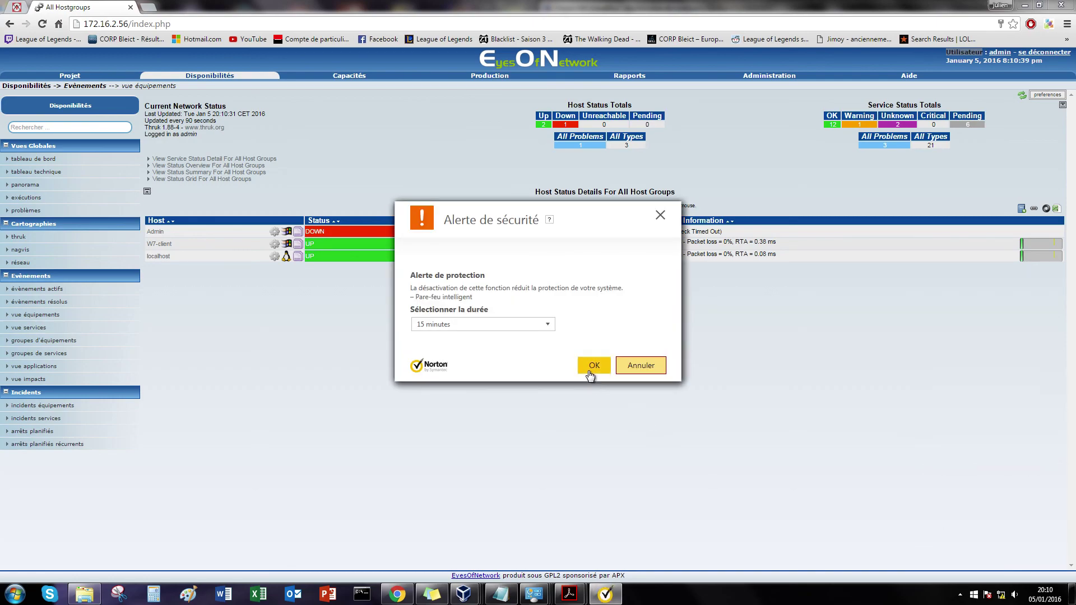
{"action": "left_click", "coordinate": [593, 365]}
Step: Recheck the Admin host until it shows UP, then show service status for all hosts
{"action": "left_click", "coordinate": [393, 232]}
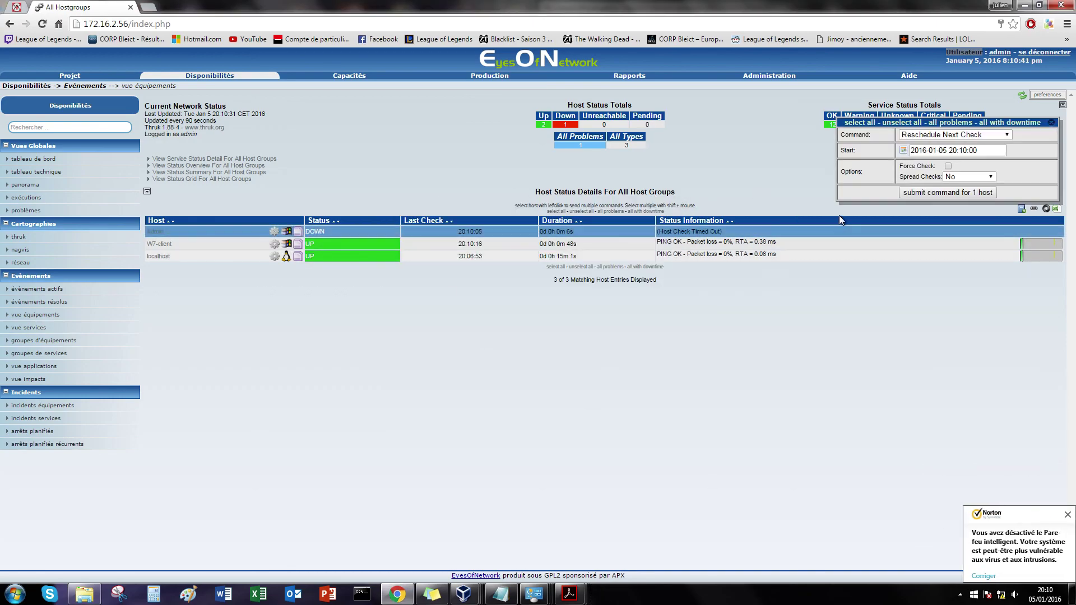
{"action": "left_click", "coordinate": [968, 194]}
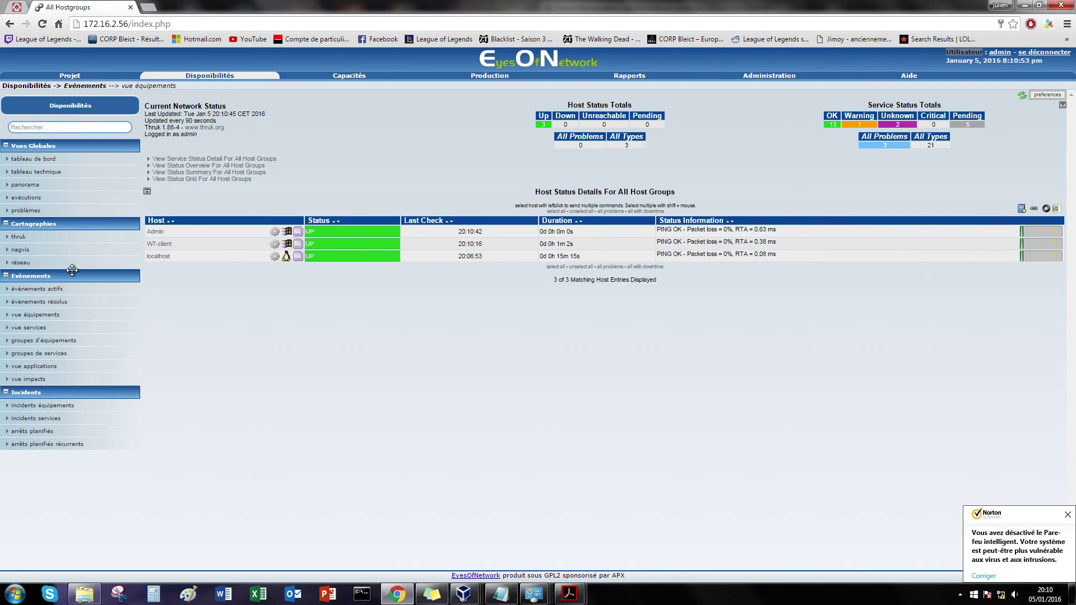
{"action": "left_click", "coordinate": [32, 326]}
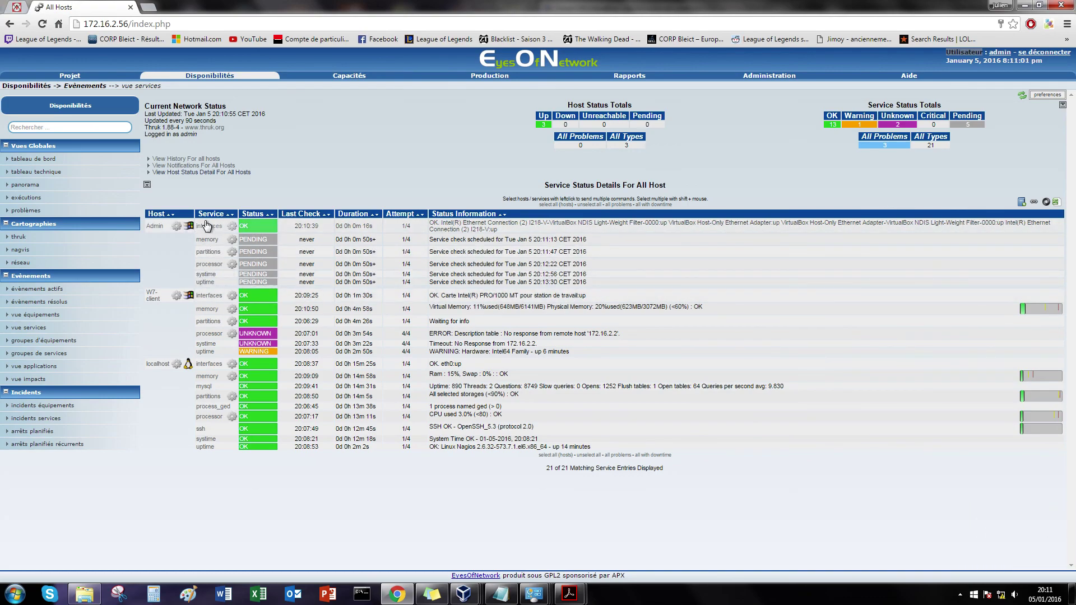
Step: Reschedule checks for Admin's memory, partitions, processor, systime and uptime services
{"action": "left_click", "coordinate": [257, 239]}
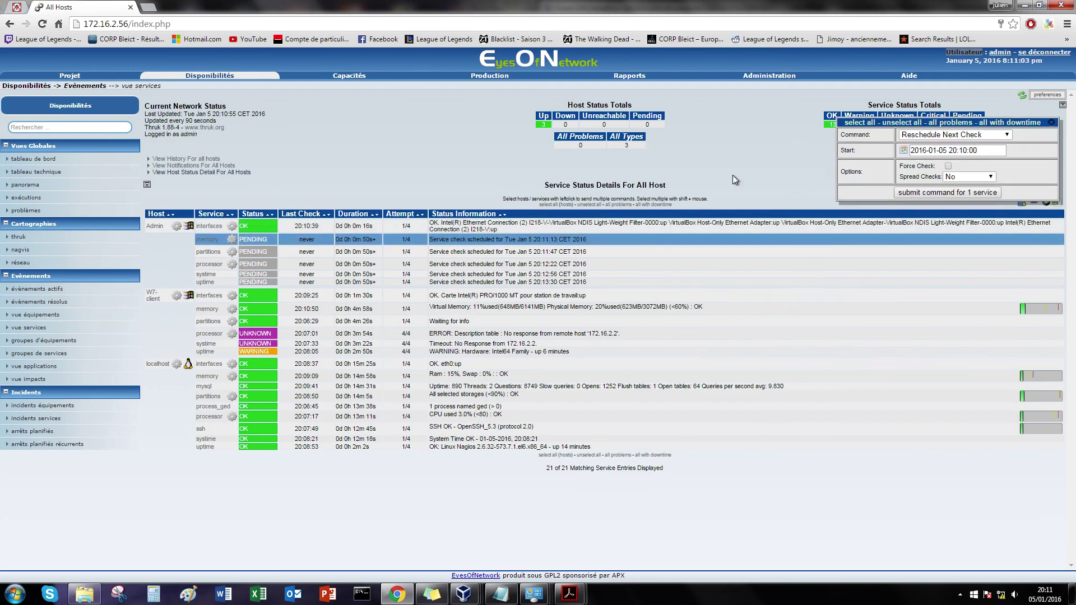
{"action": "left_click", "coordinate": [283, 253]}
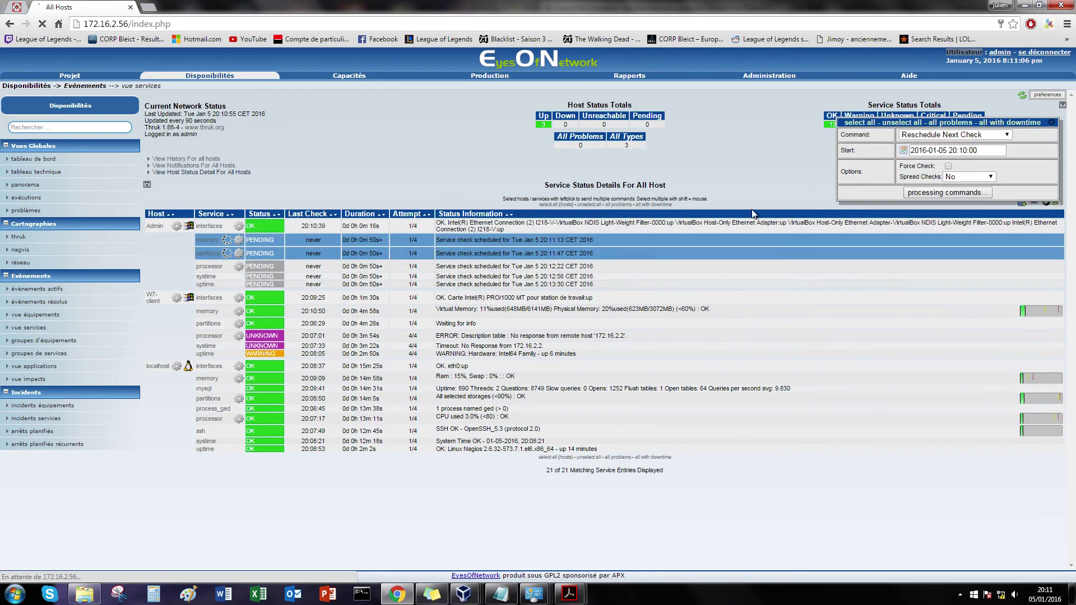
{"action": "left_click", "coordinate": [277, 267]}
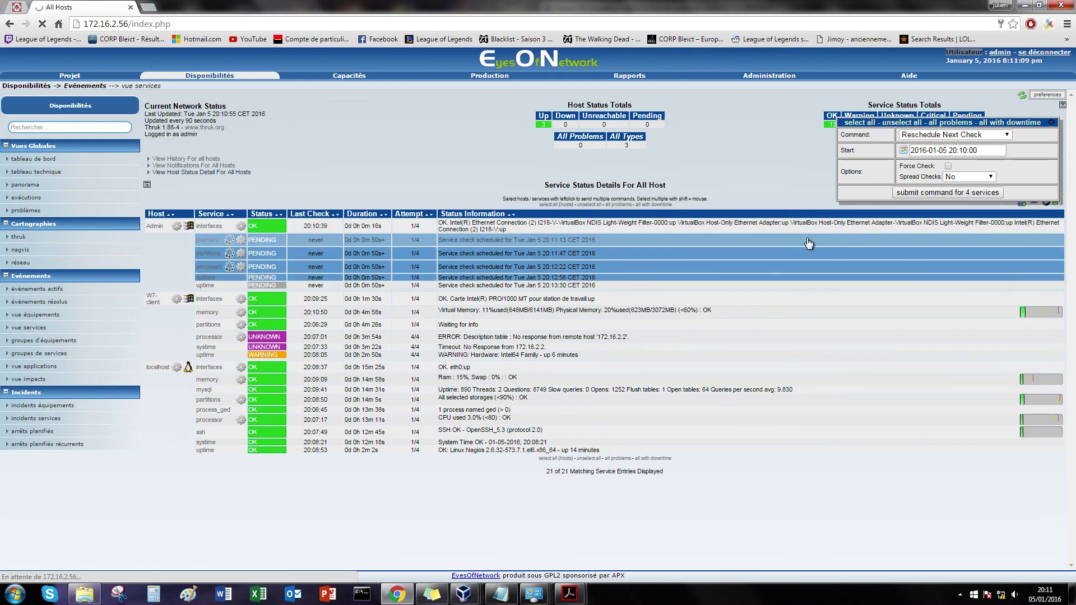
{"action": "left_click", "coordinate": [275, 277]}
{"action": "left_click", "coordinate": [279, 292]}
{"action": "left_click", "coordinate": [947, 192]}
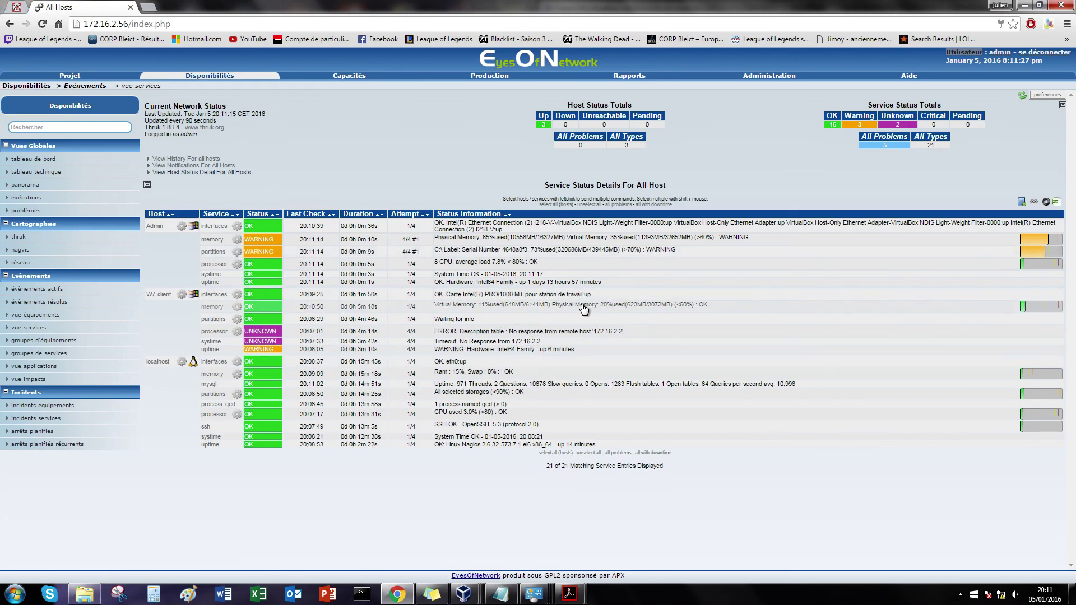
Step: Recheck W7-client's processor, systime and uptime services, then open Admin's partitions warning (C: 73%)
{"action": "left_click", "coordinate": [267, 332]}
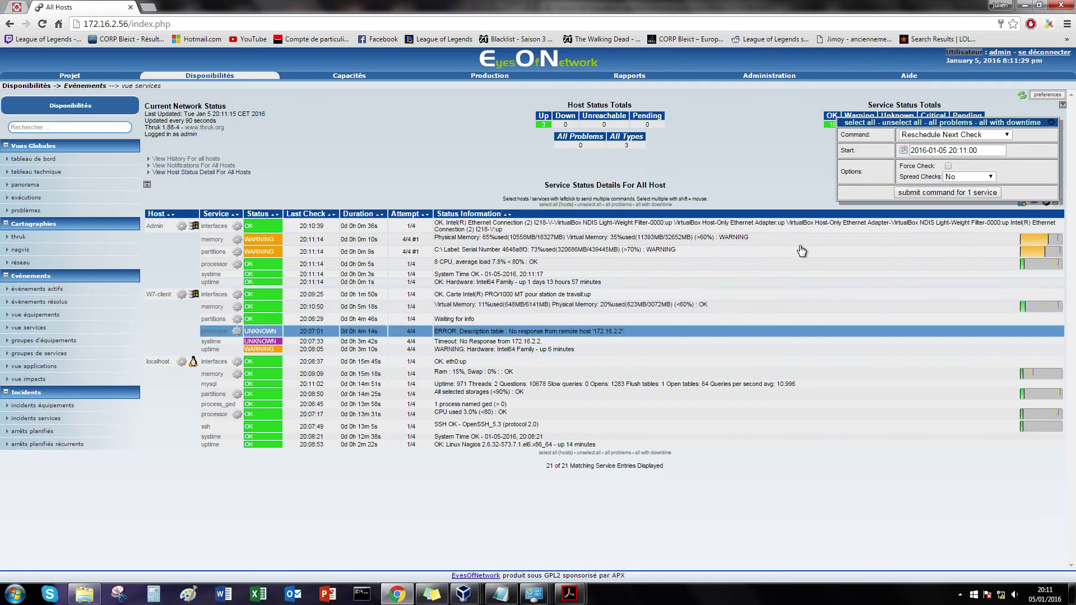
{"action": "left_click", "coordinate": [953, 195]}
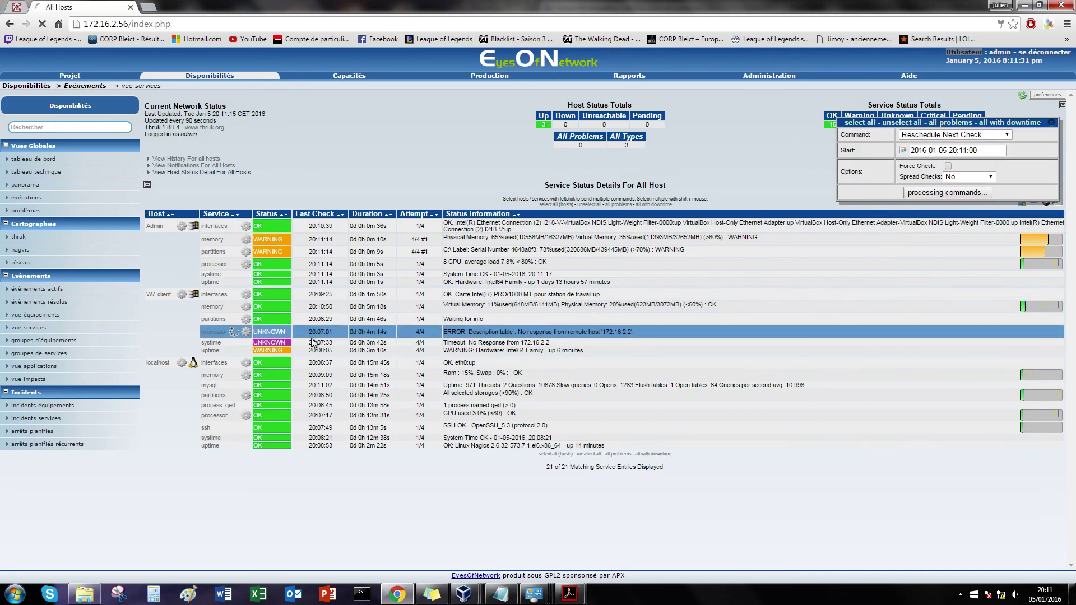
{"action": "left_click", "coordinate": [283, 357]}
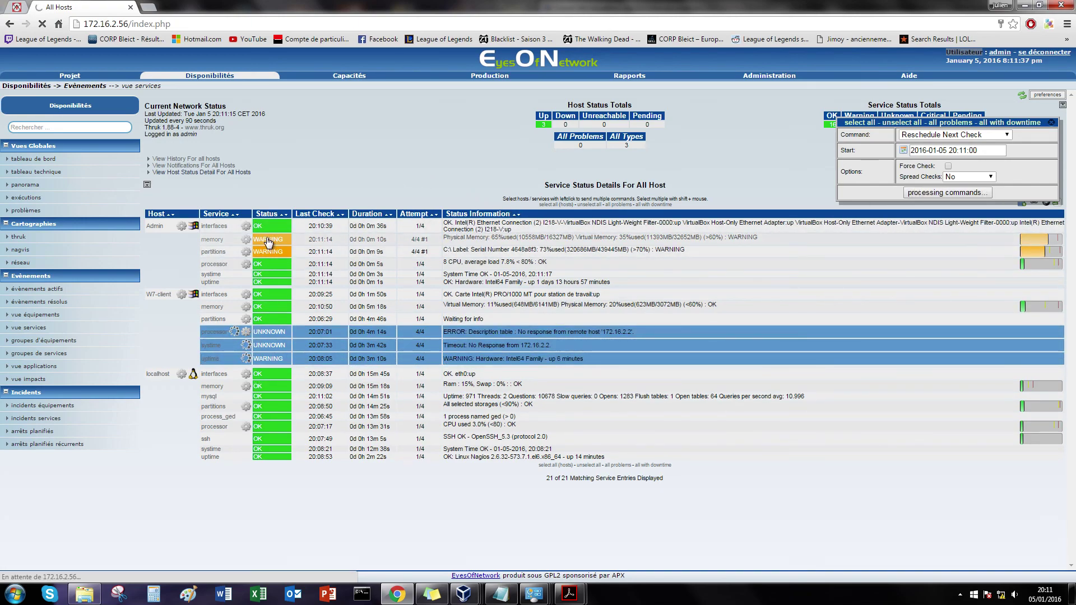
{"action": "left_click", "coordinate": [245, 256]}
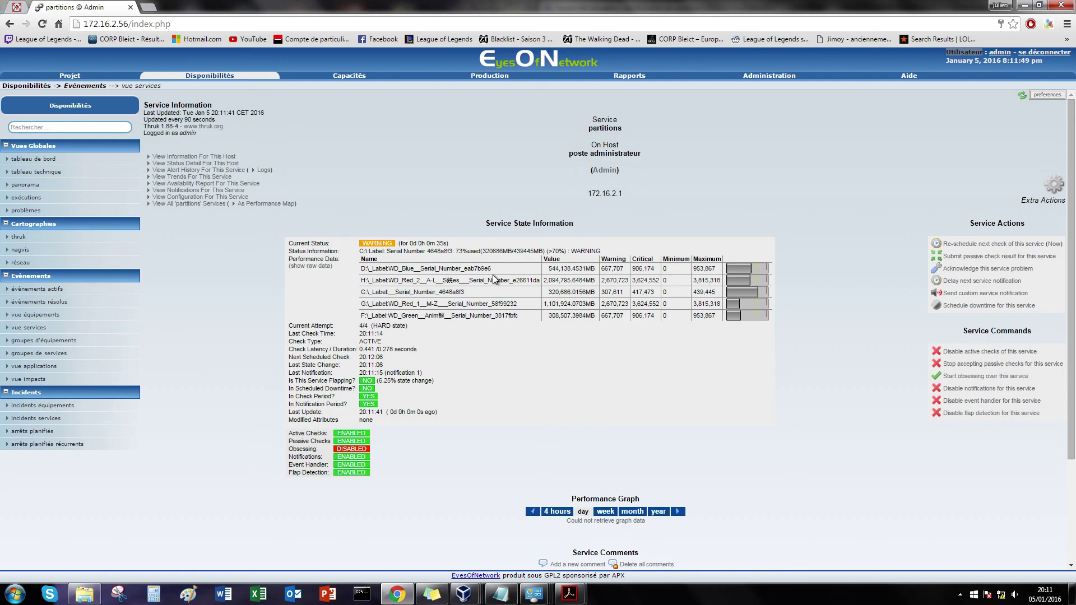
Step: Go back to the all-services status list and open a Windows Explorer window
{"action": "left_click", "coordinate": [31, 315]}
{"action": "left_click", "coordinate": [28, 327]}
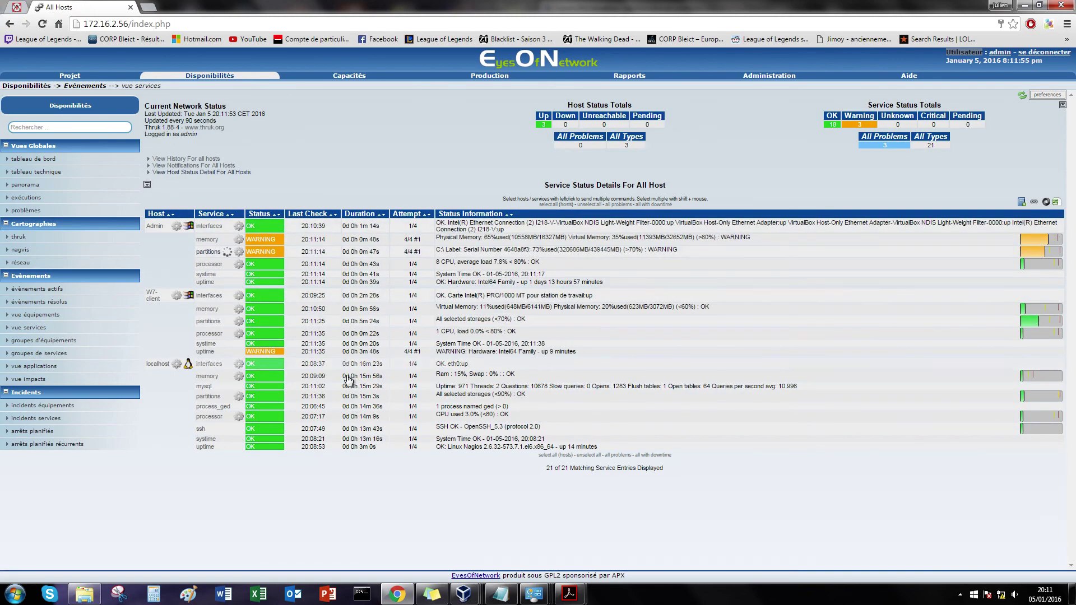
{"action": "left_click", "coordinate": [84, 594]}
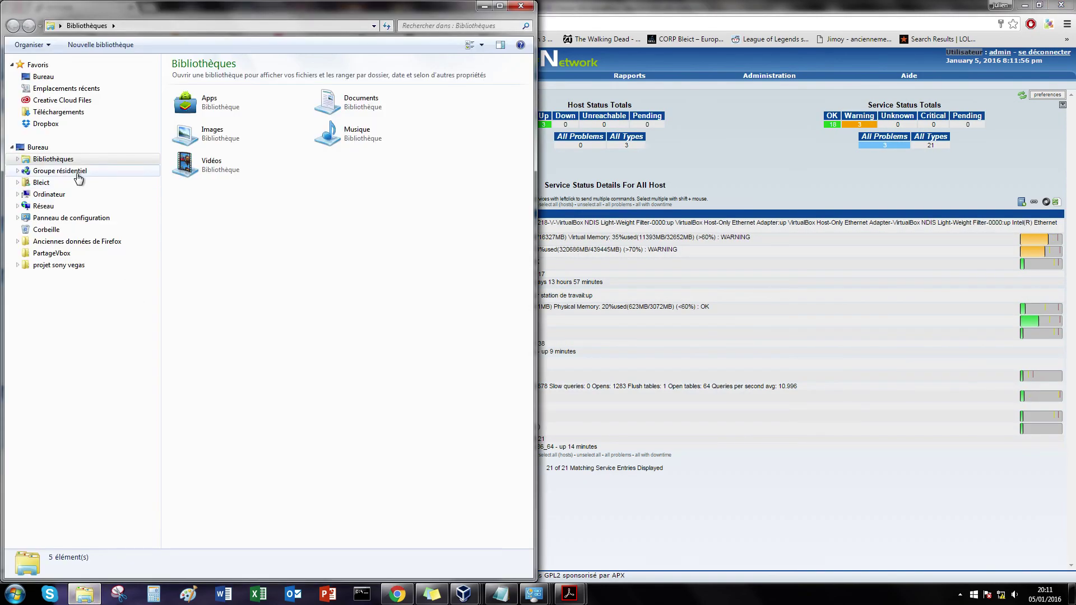
Step: Show the computer's drives in Explorer, then return to the EyesOfNetwork service status page
{"action": "left_click", "coordinate": [49, 195]}
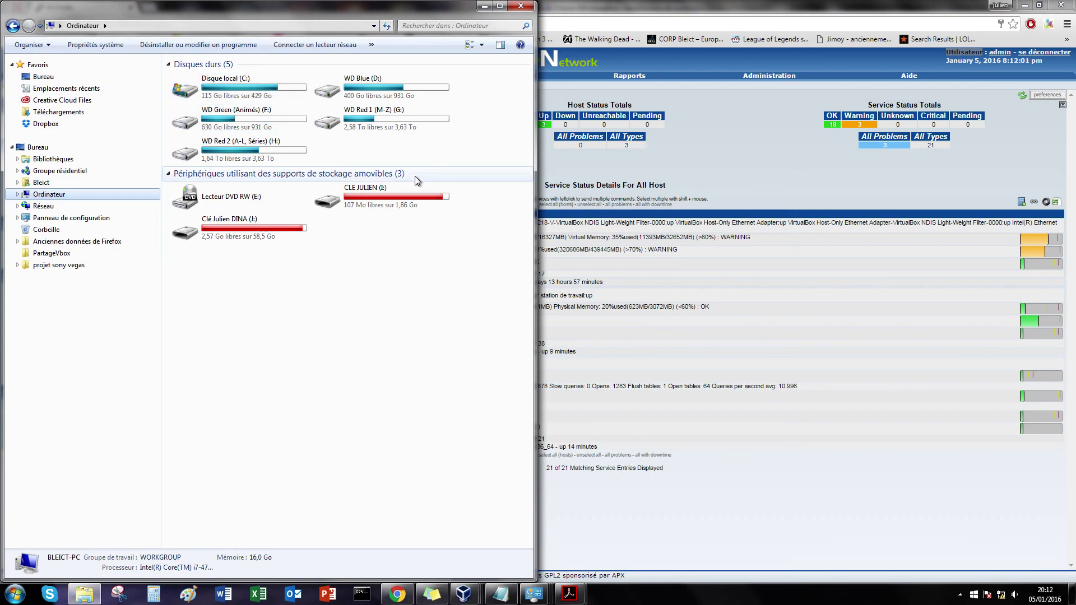
{"action": "left_click", "coordinate": [764, 173]}
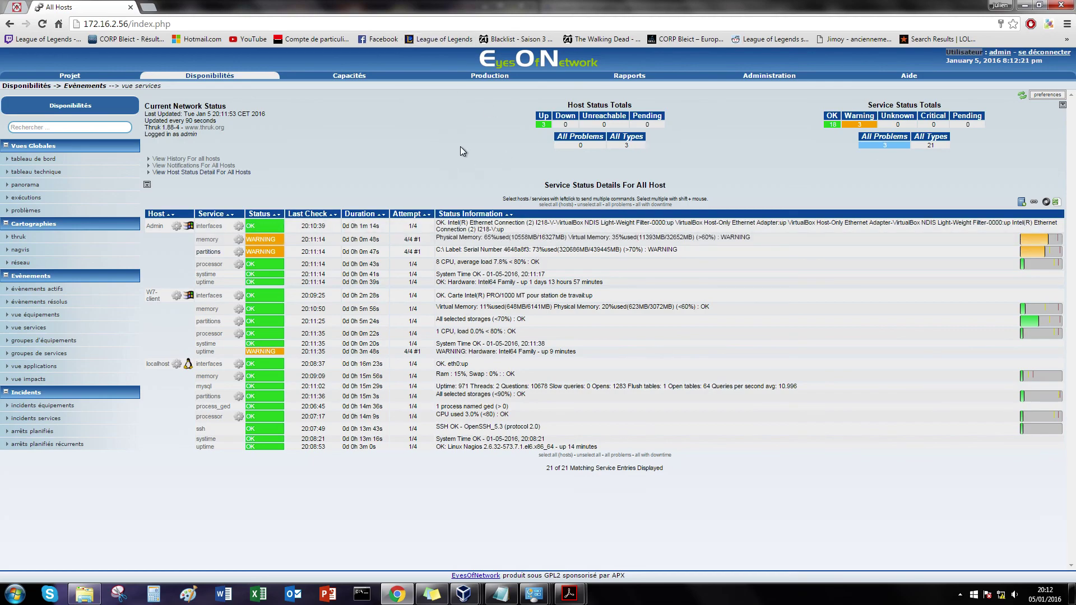
Step: Open the snmpwalk Test SNMP form under Administration > Accès Local
{"action": "left_click", "coordinate": [769, 79]}
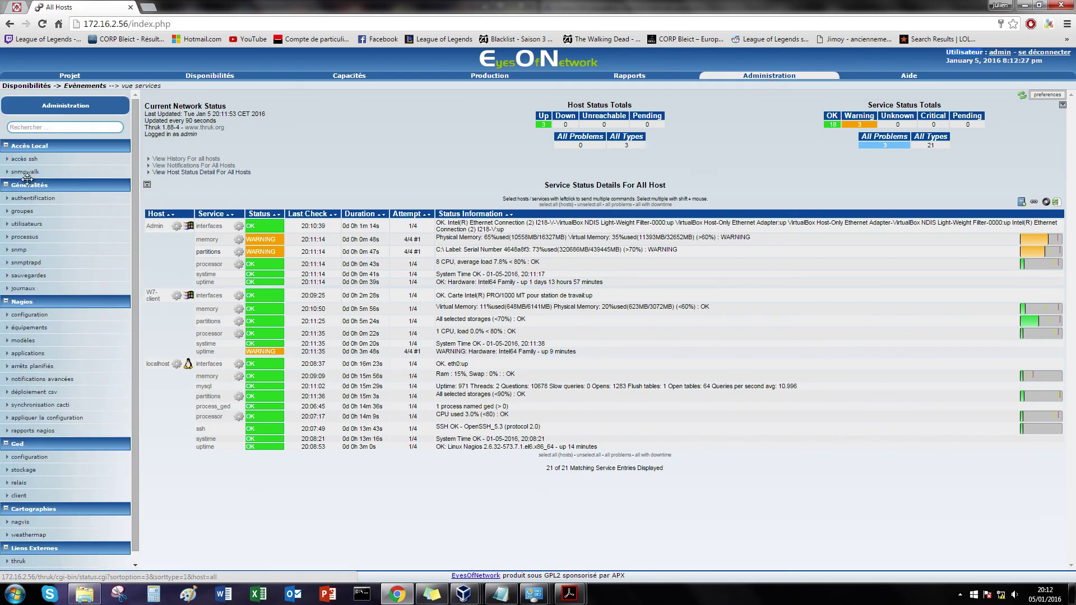
{"action": "left_click", "coordinate": [20, 175]}
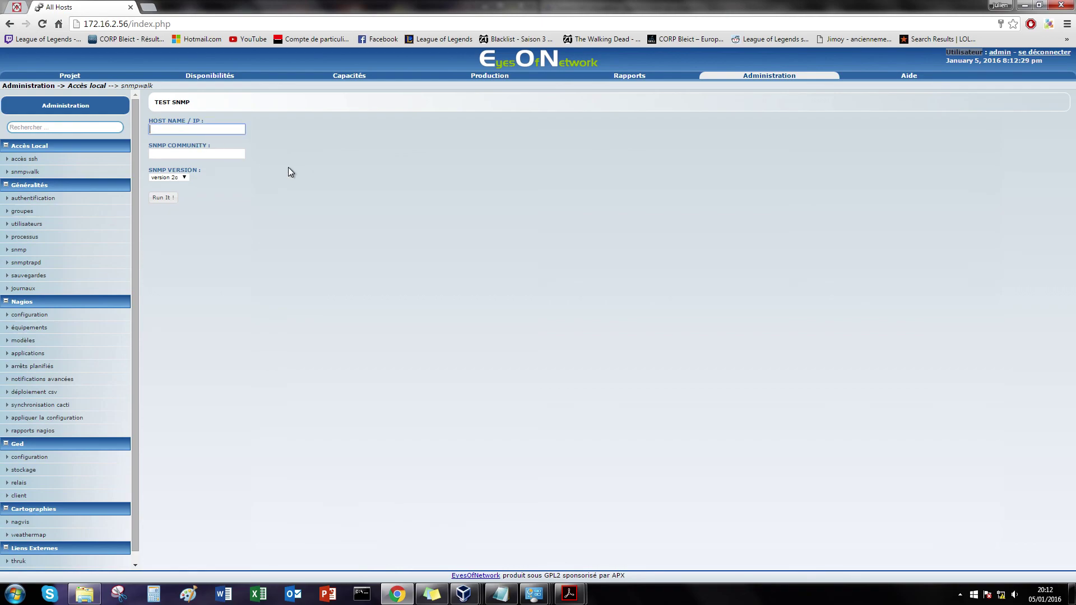
{"action": "type", "text": "172"}
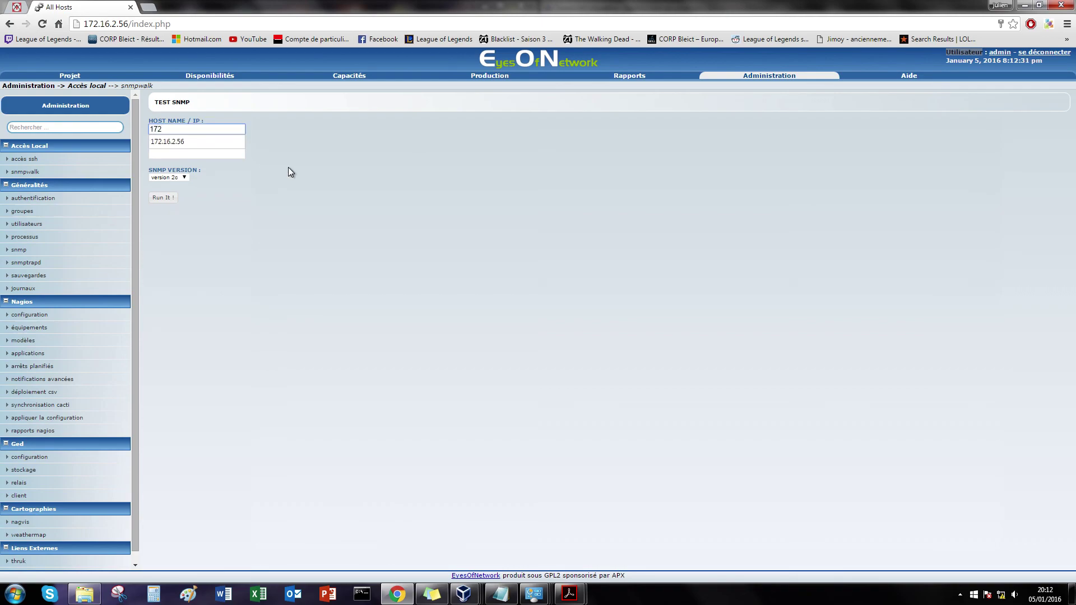
{"action": "type", "text": ".16.2.1"}
{"action": "left_click", "coordinate": [230, 152]}
{"action": "type", "text": "Eyes"}
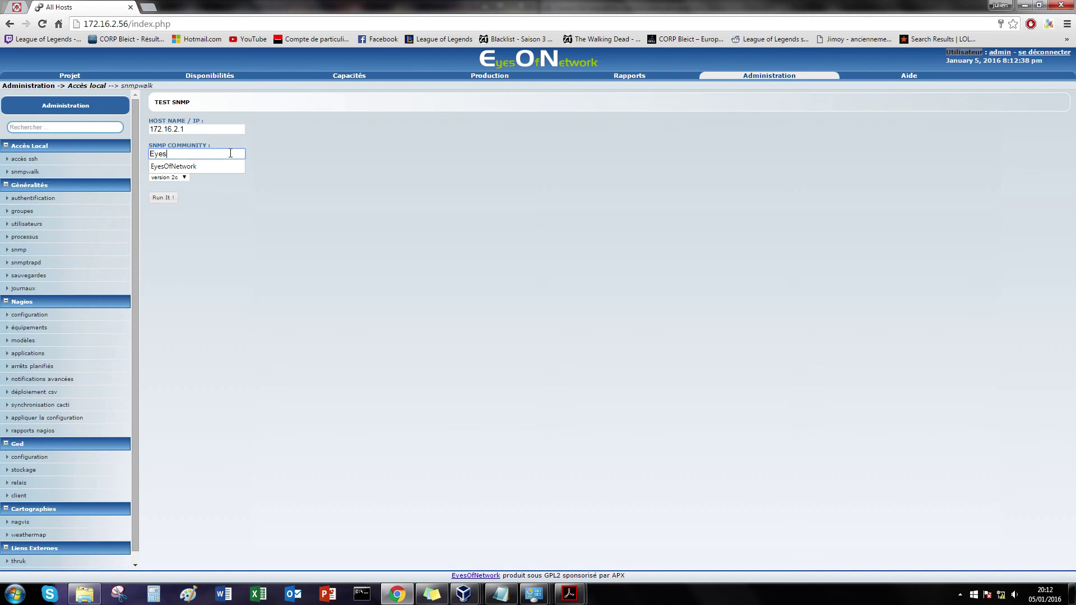
{"action": "left_click", "coordinate": [204, 166]}
{"action": "key", "text": "Return"}
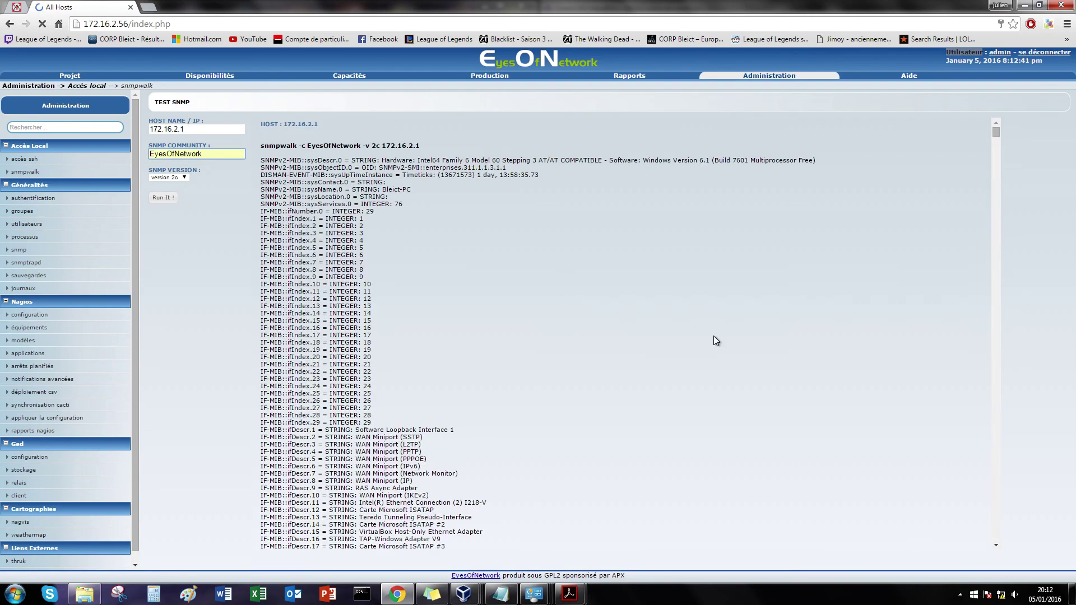
{"action": "mouse_move", "coordinate": [993, 132]}
{"action": "left_mouse_down"}
{"action": "mouse_move", "coordinate": [1009, 158]}
{"action": "mouse_move", "coordinate": [986, 404]}
{"action": "mouse_move", "coordinate": [1016, 545]}
{"action": "mouse_move", "coordinate": [1000, 123]}
{"action": "left_mouse_up"}
Step: Change the host to 172.16.2.2 and run the snmpwalk again
{"action": "left_click", "coordinate": [205, 129]}
{"action": "key", "text": "BackSpace"}
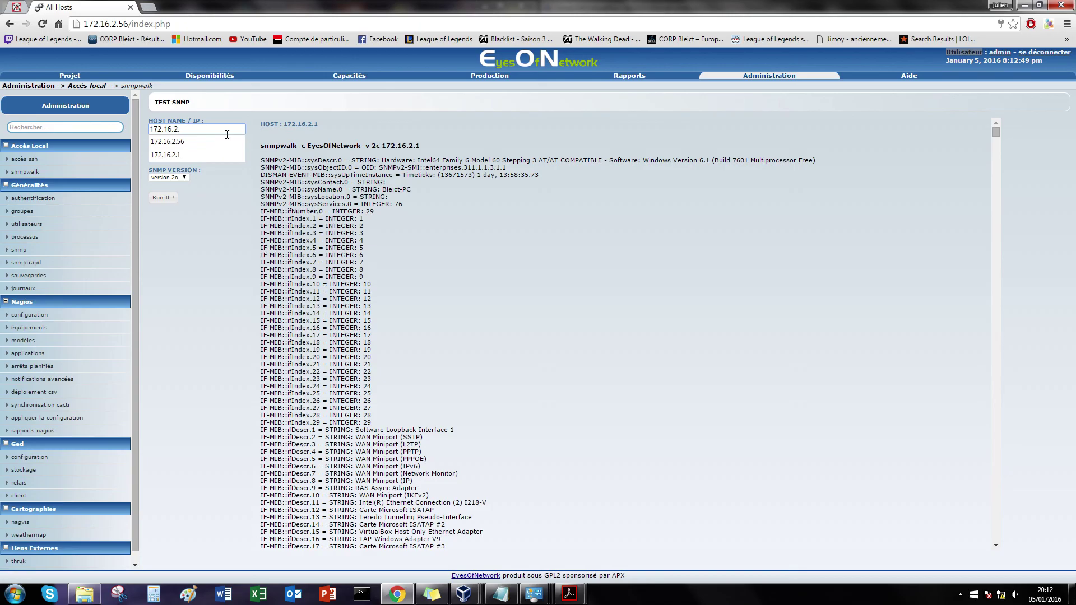
{"action": "type", "text": "2"}
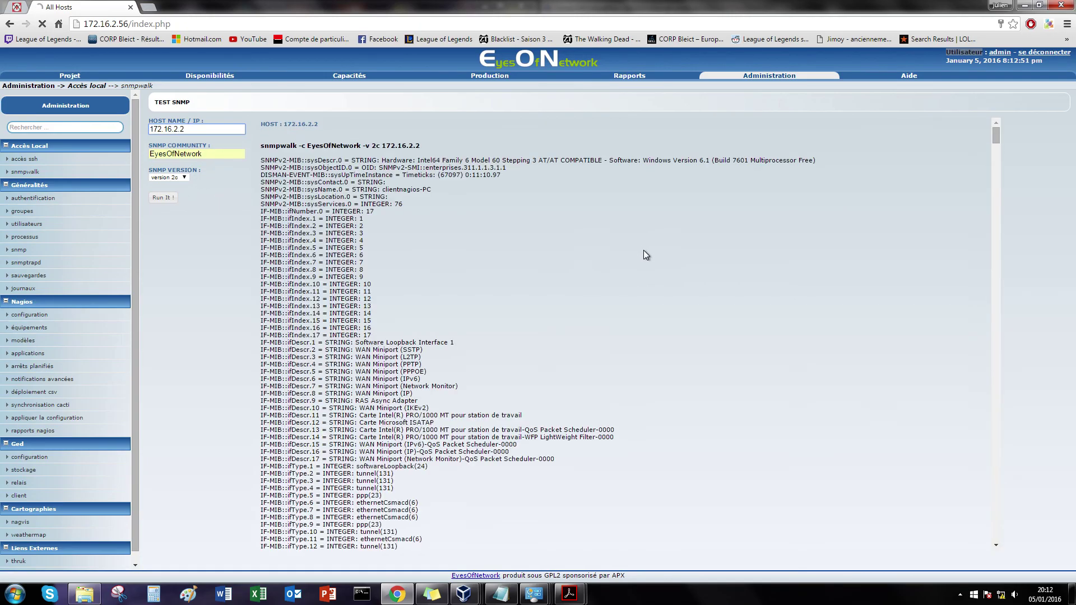
{"action": "mouse_move", "coordinate": [997, 139]}
{"action": "left_mouse_down"}
{"action": "mouse_move", "coordinate": [997, 533]}
{"action": "mouse_move", "coordinate": [997, 134]}
{"action": "left_mouse_up"}
{"action": "left_click", "coordinate": [695, 261]}
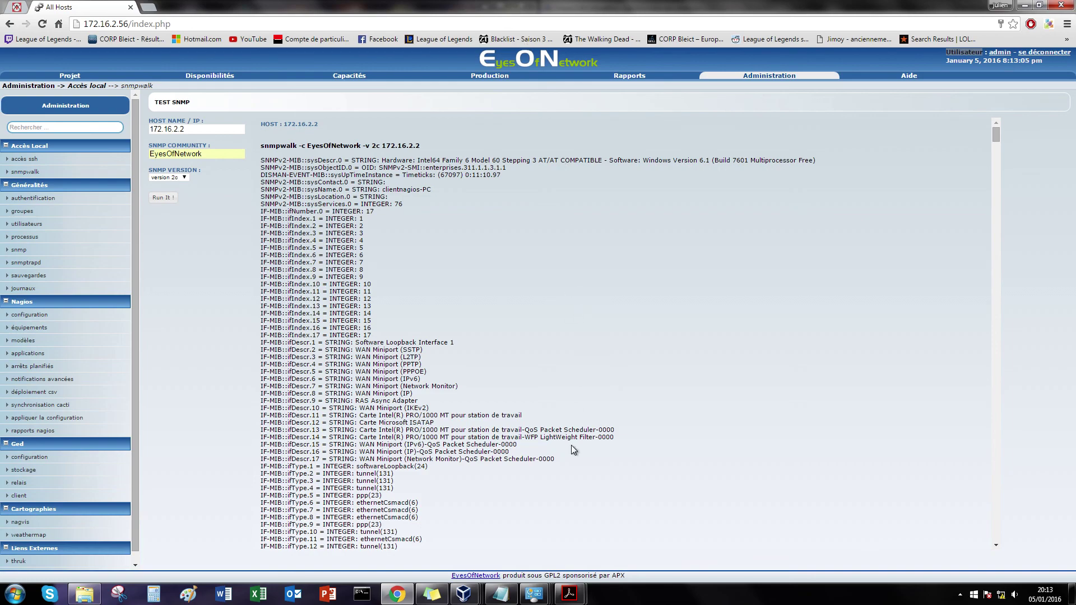
Step: Bring up the W7-Nagios virtual machine and the setup notes
{"action": "left_click", "coordinate": [466, 595]}
{"action": "left_click", "coordinate": [468, 561]}
{"action": "left_click", "coordinate": [499, 595]}
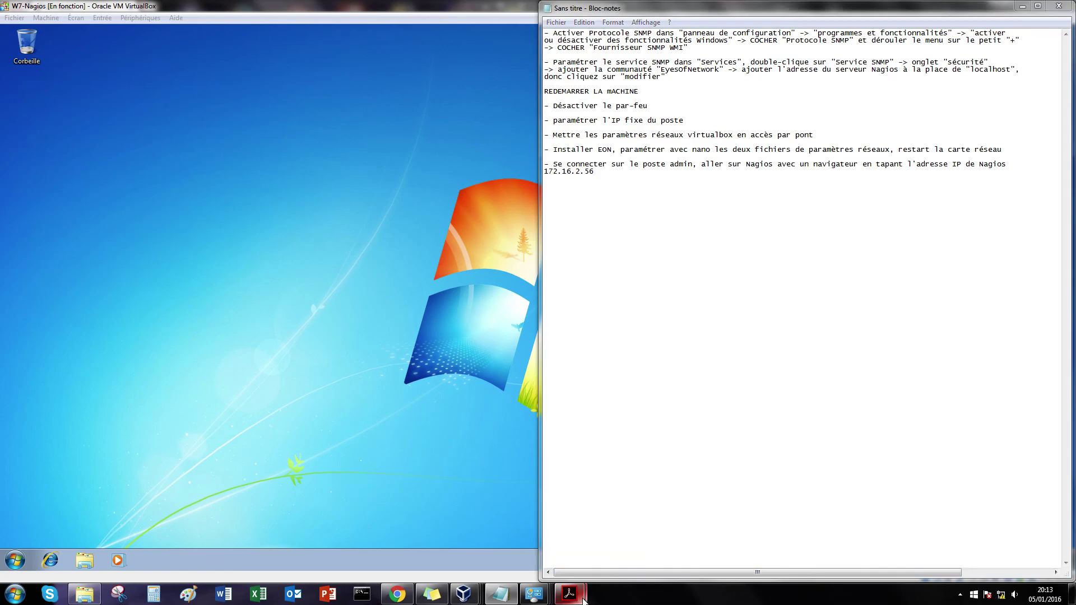
Step: Minimise the FTA12 network-administration PDF and the setup notes, leaving W7-Nagios visible
{"action": "left_click", "coordinate": [610, 547]}
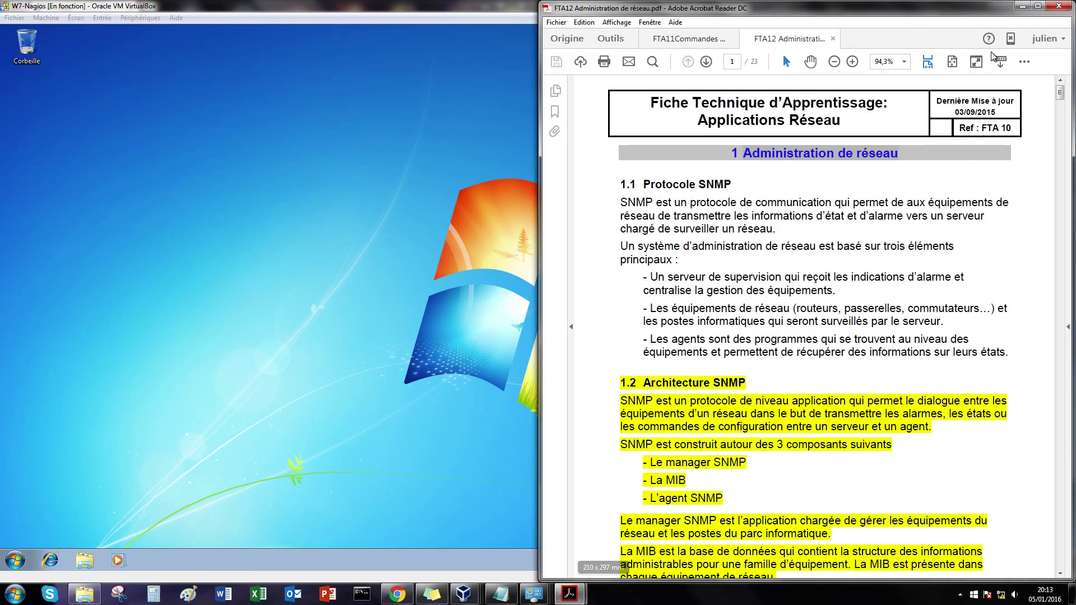
{"action": "left_click", "coordinate": [1022, 6]}
{"action": "left_click", "coordinate": [1026, 5]}
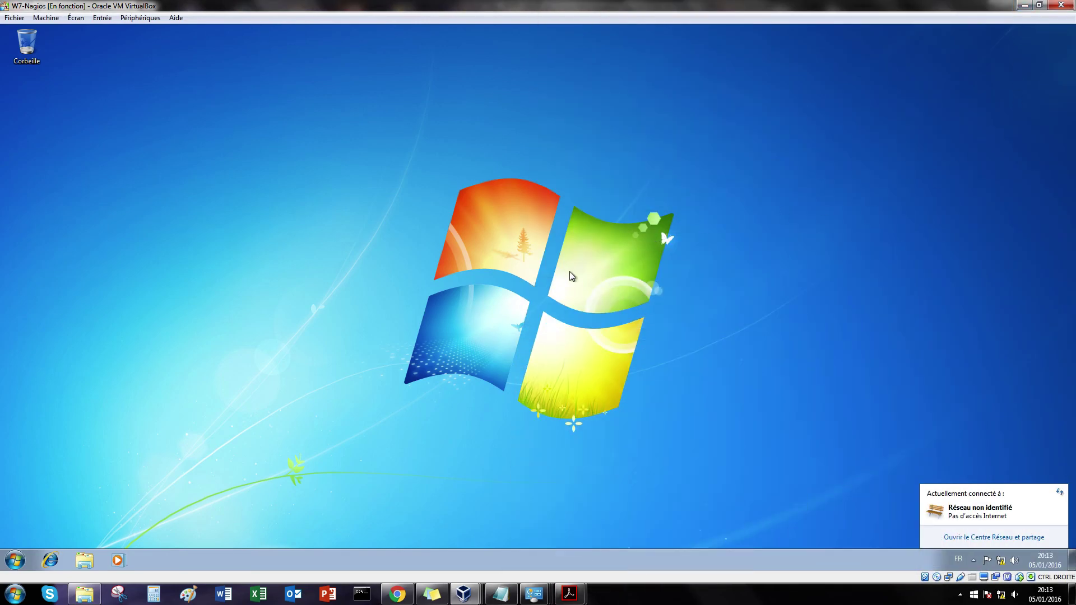